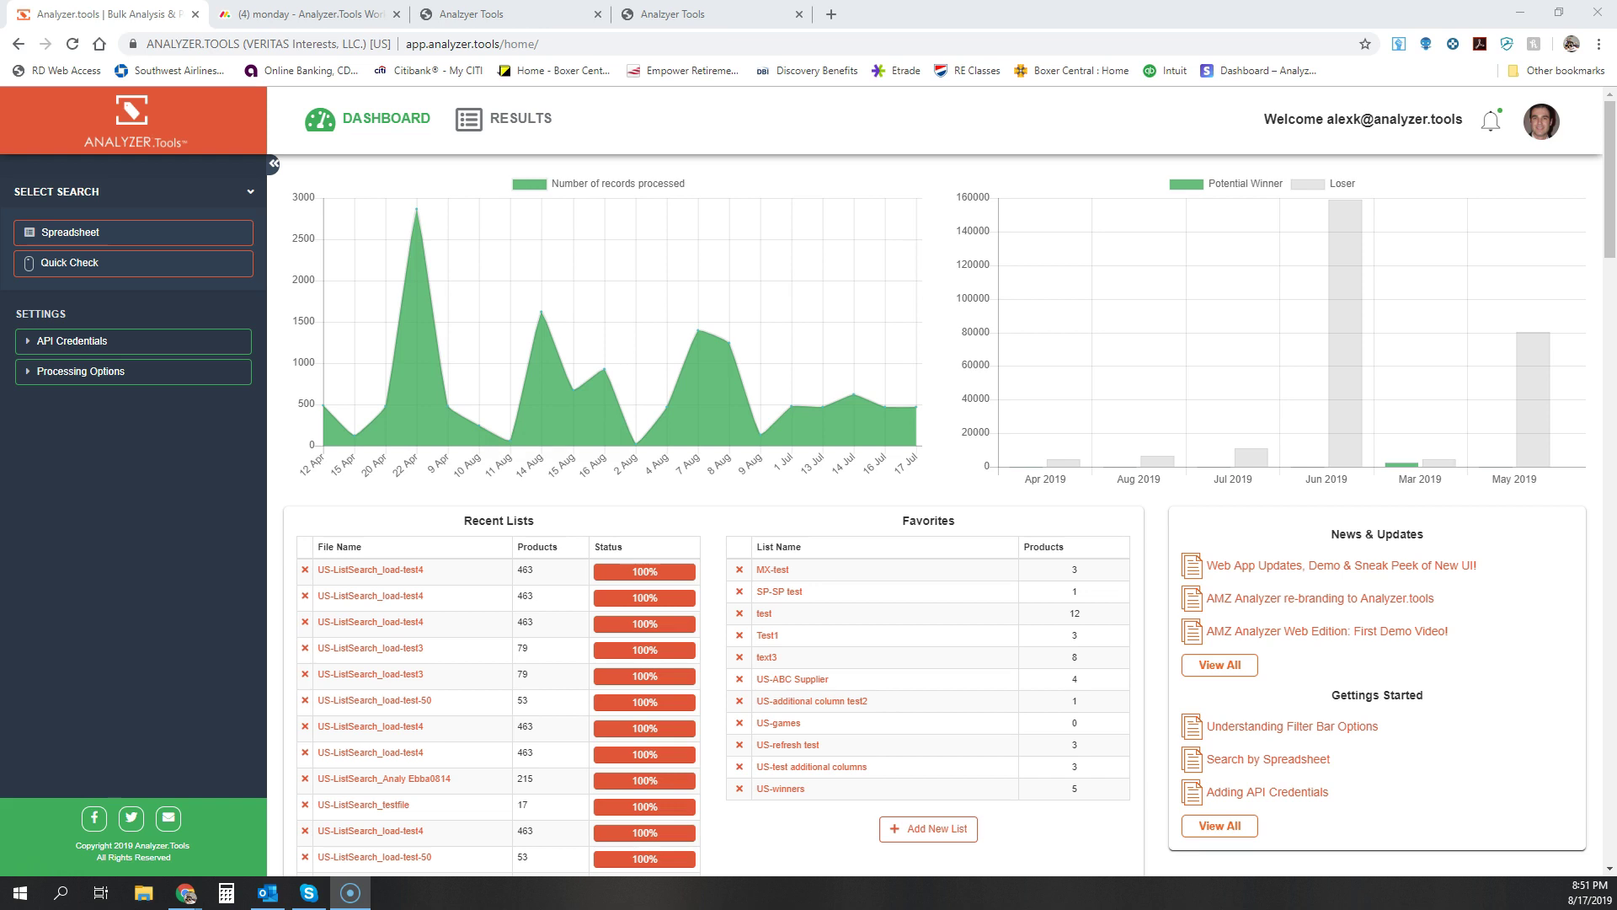
# Open the US-ListSearch_load-test4 results and collapse the sidebar to reveal more grid columns.
pyautogui.click(374, 570)
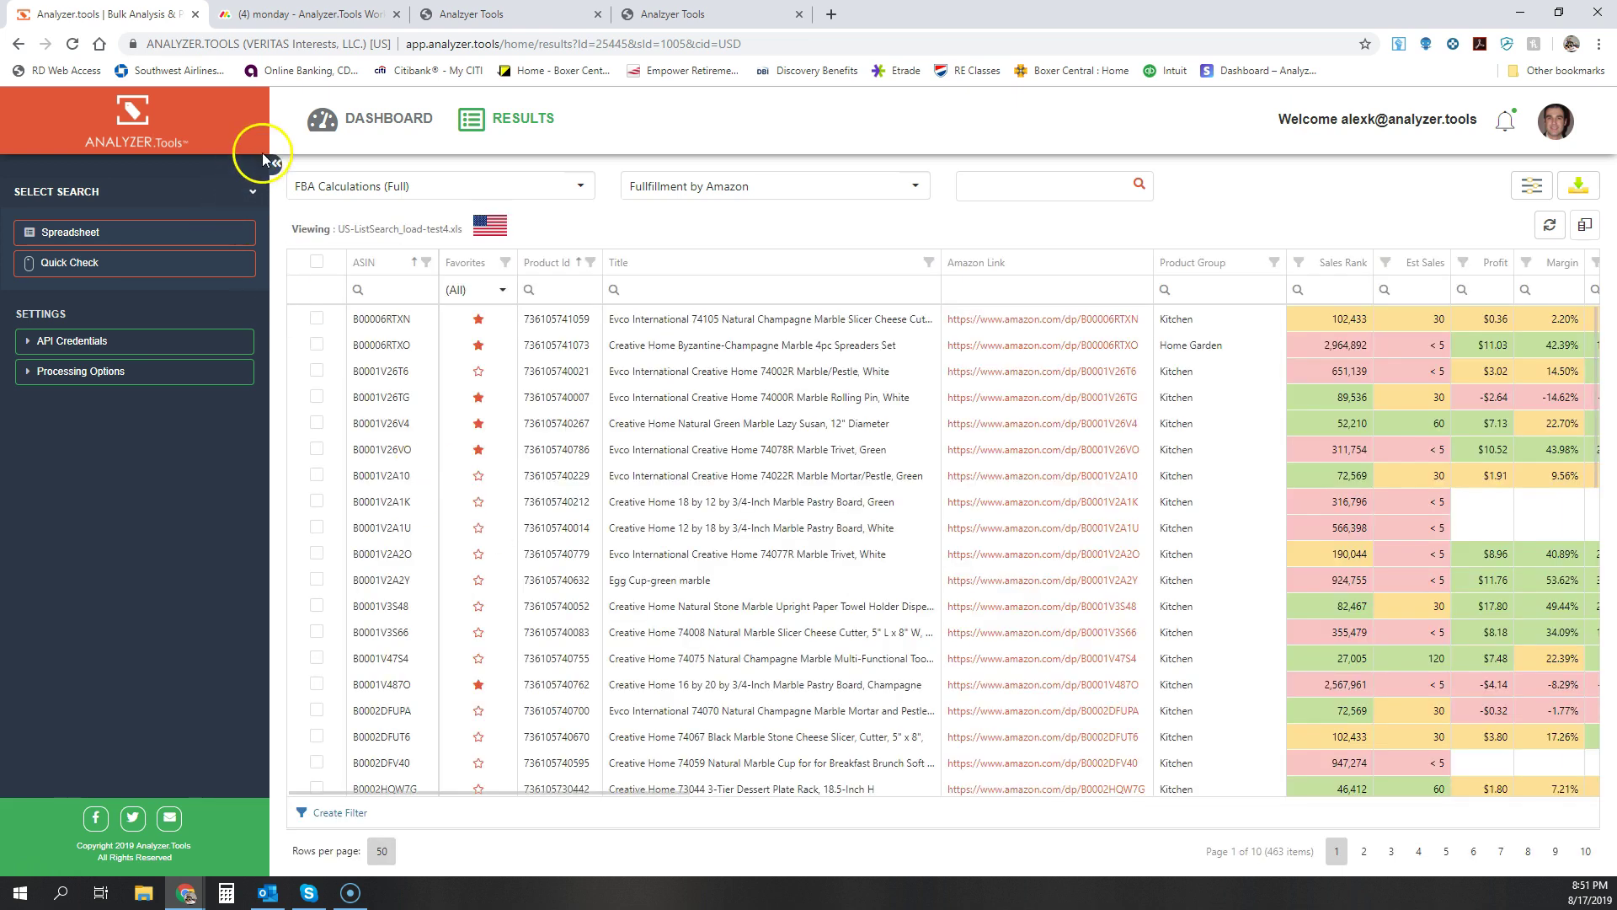
pyautogui.click(274, 162)
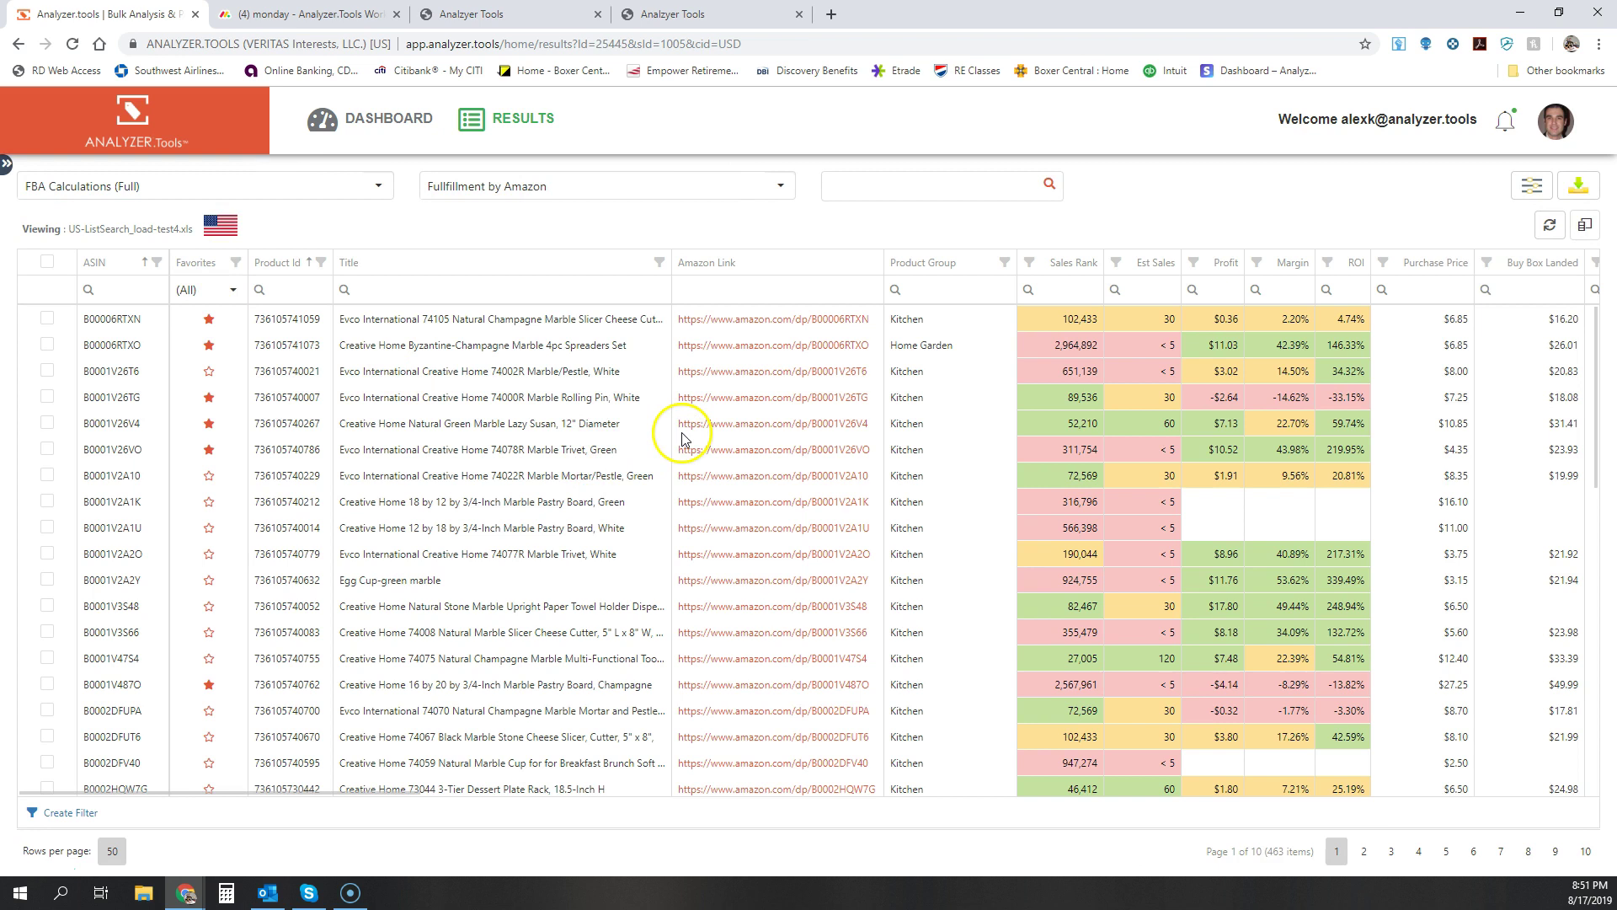
pyautogui.scroll(-3, 683, 438)
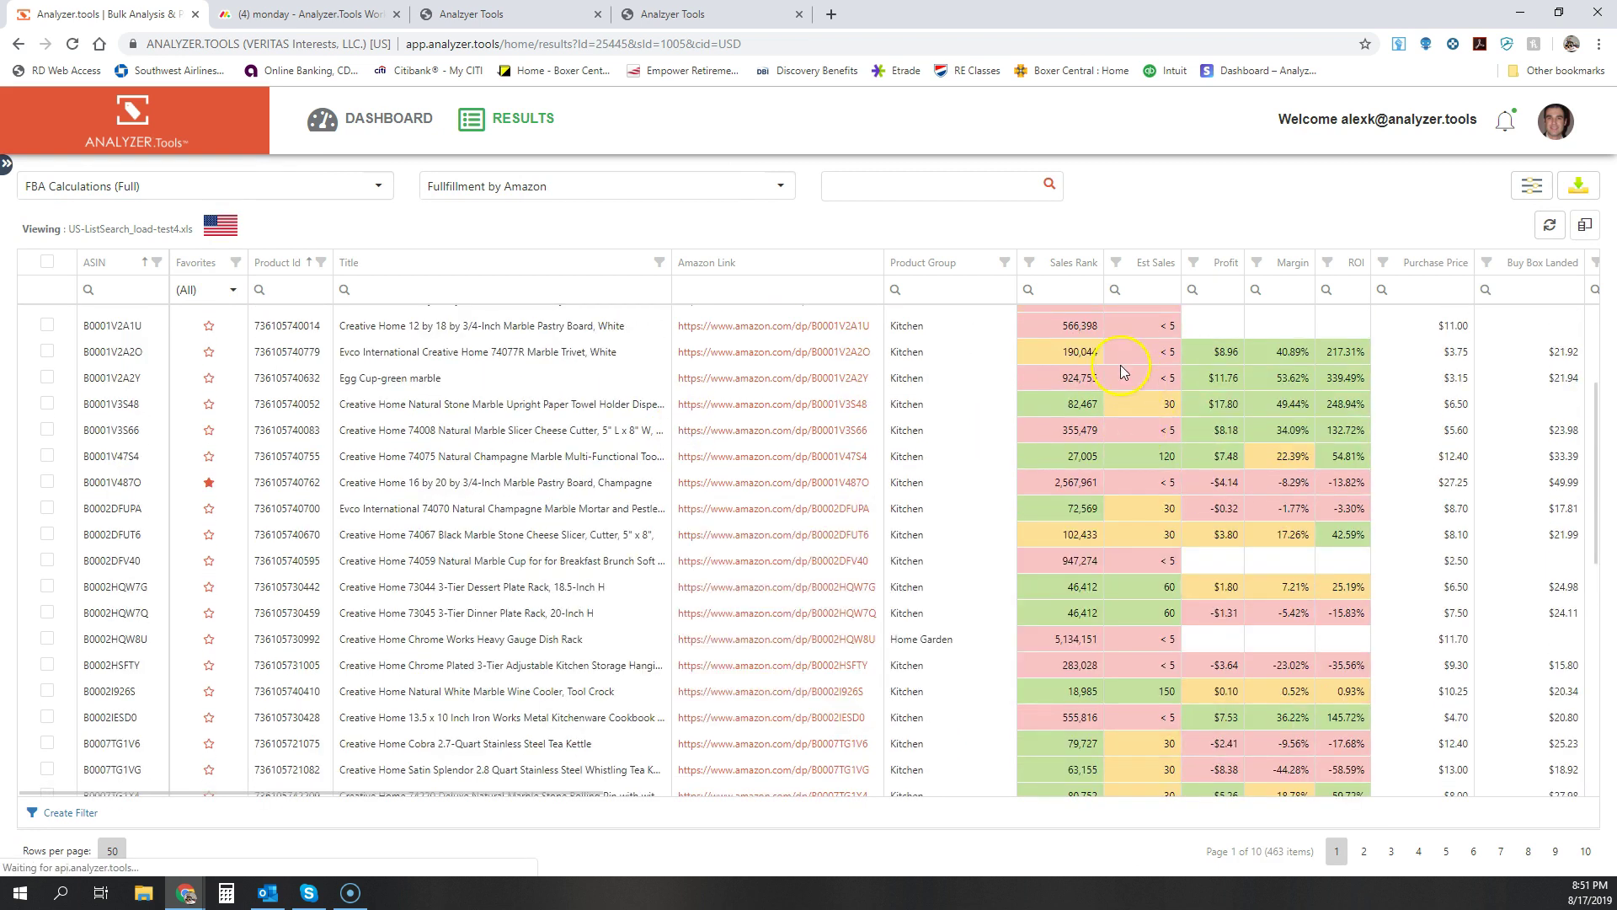
pyautogui.moveTo(1086, 355)
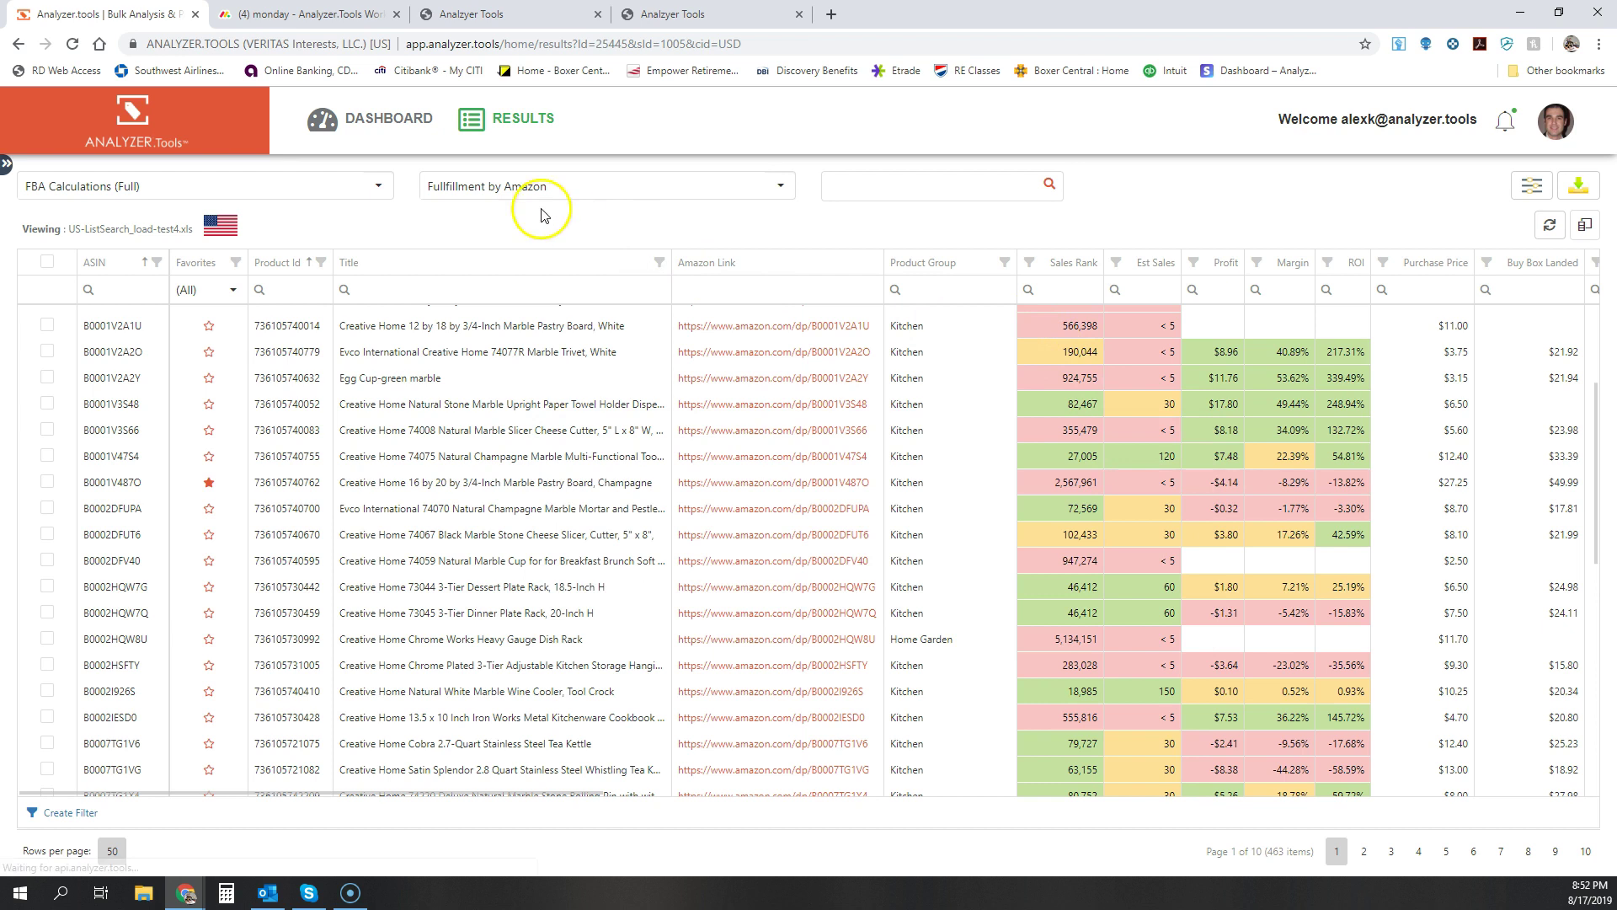
pyautogui.click(282, 19)
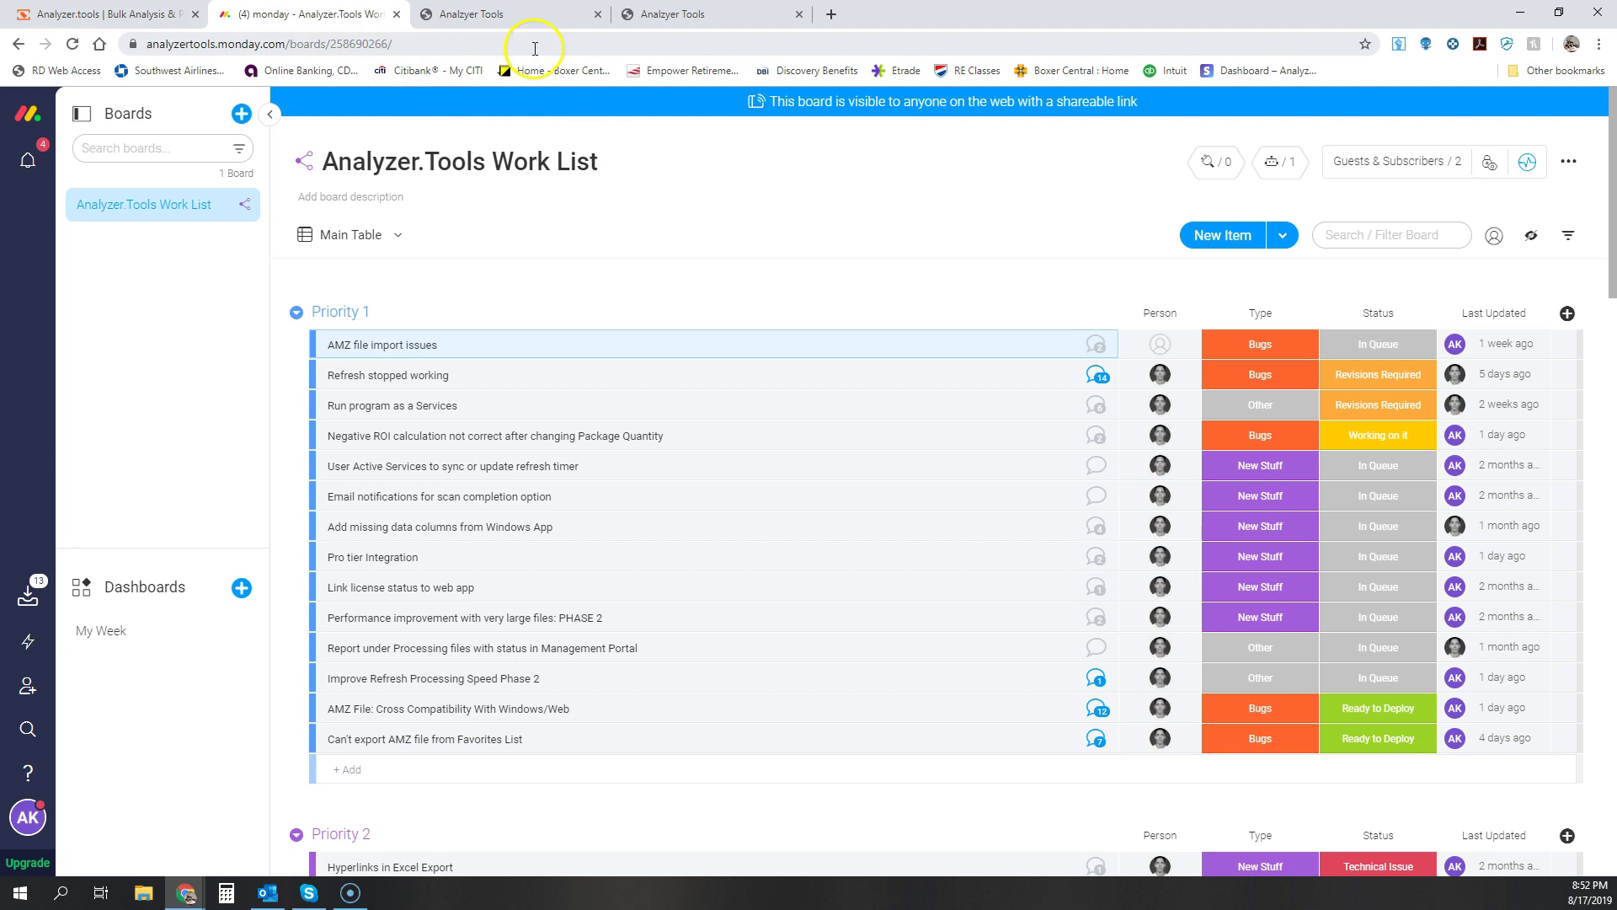
pyautogui.click(758, 351)
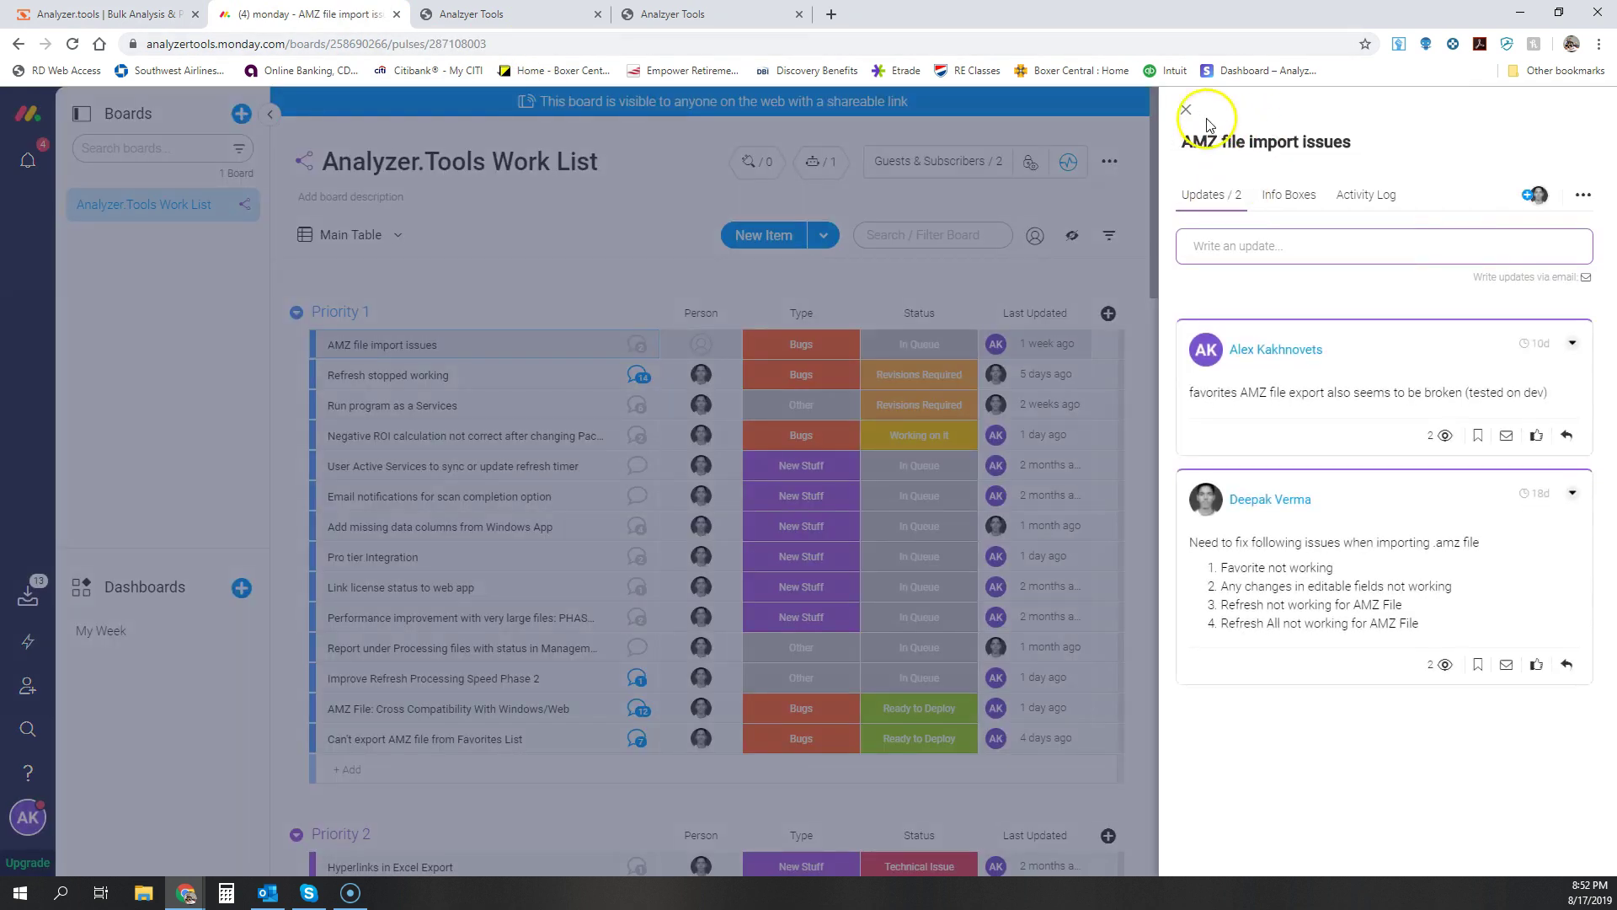
pyautogui.click(1188, 112)
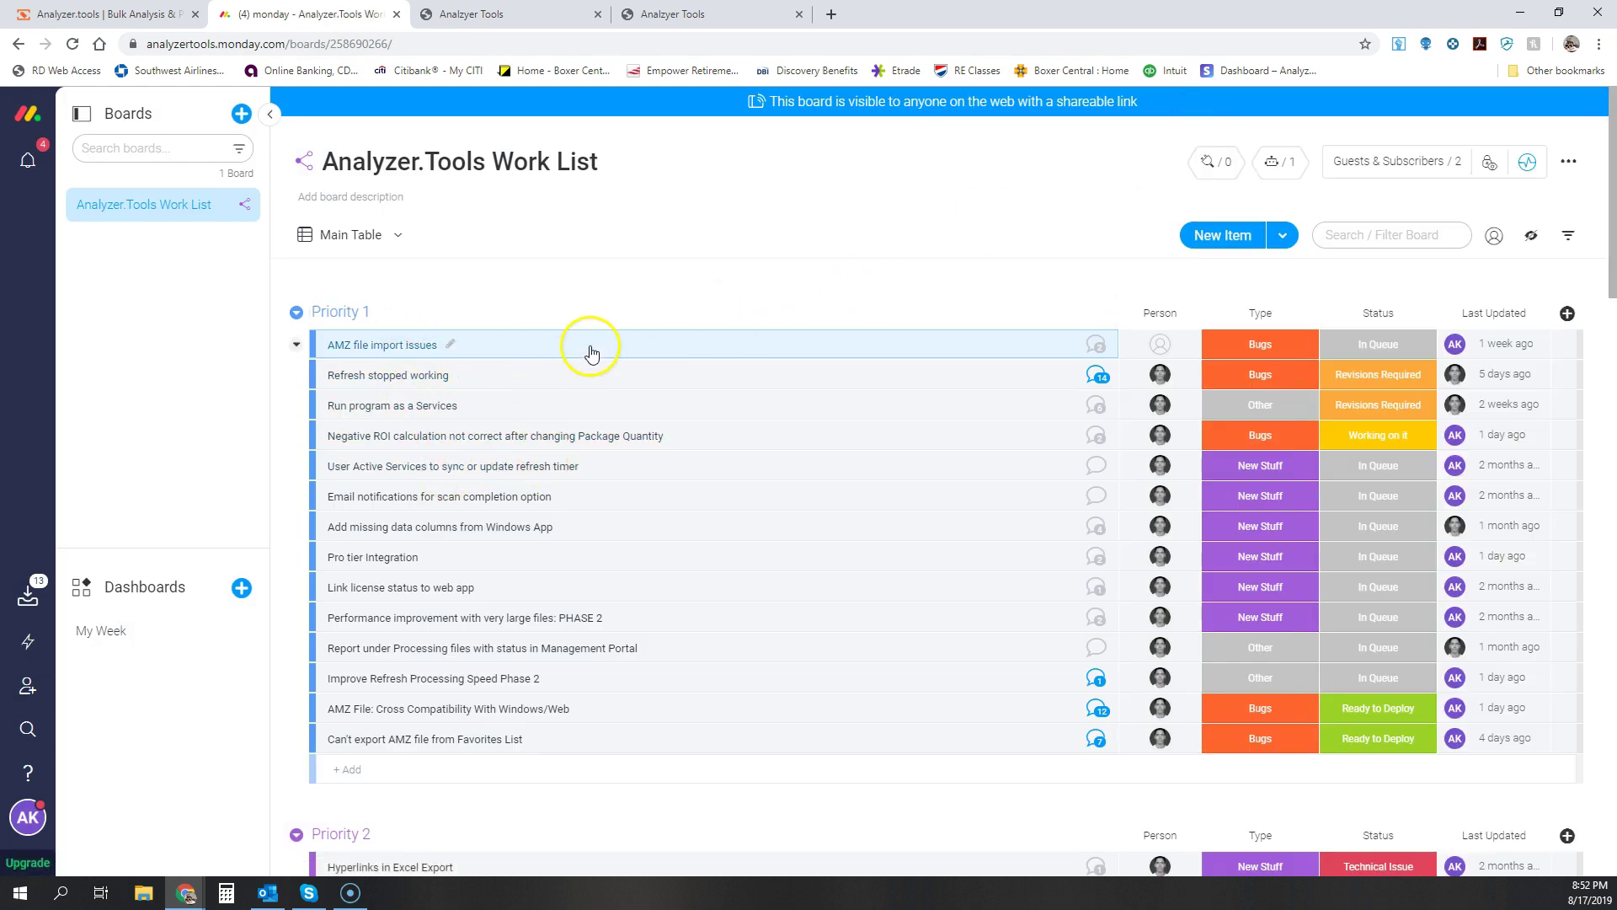
pyautogui.scroll(-3, 607, 352)
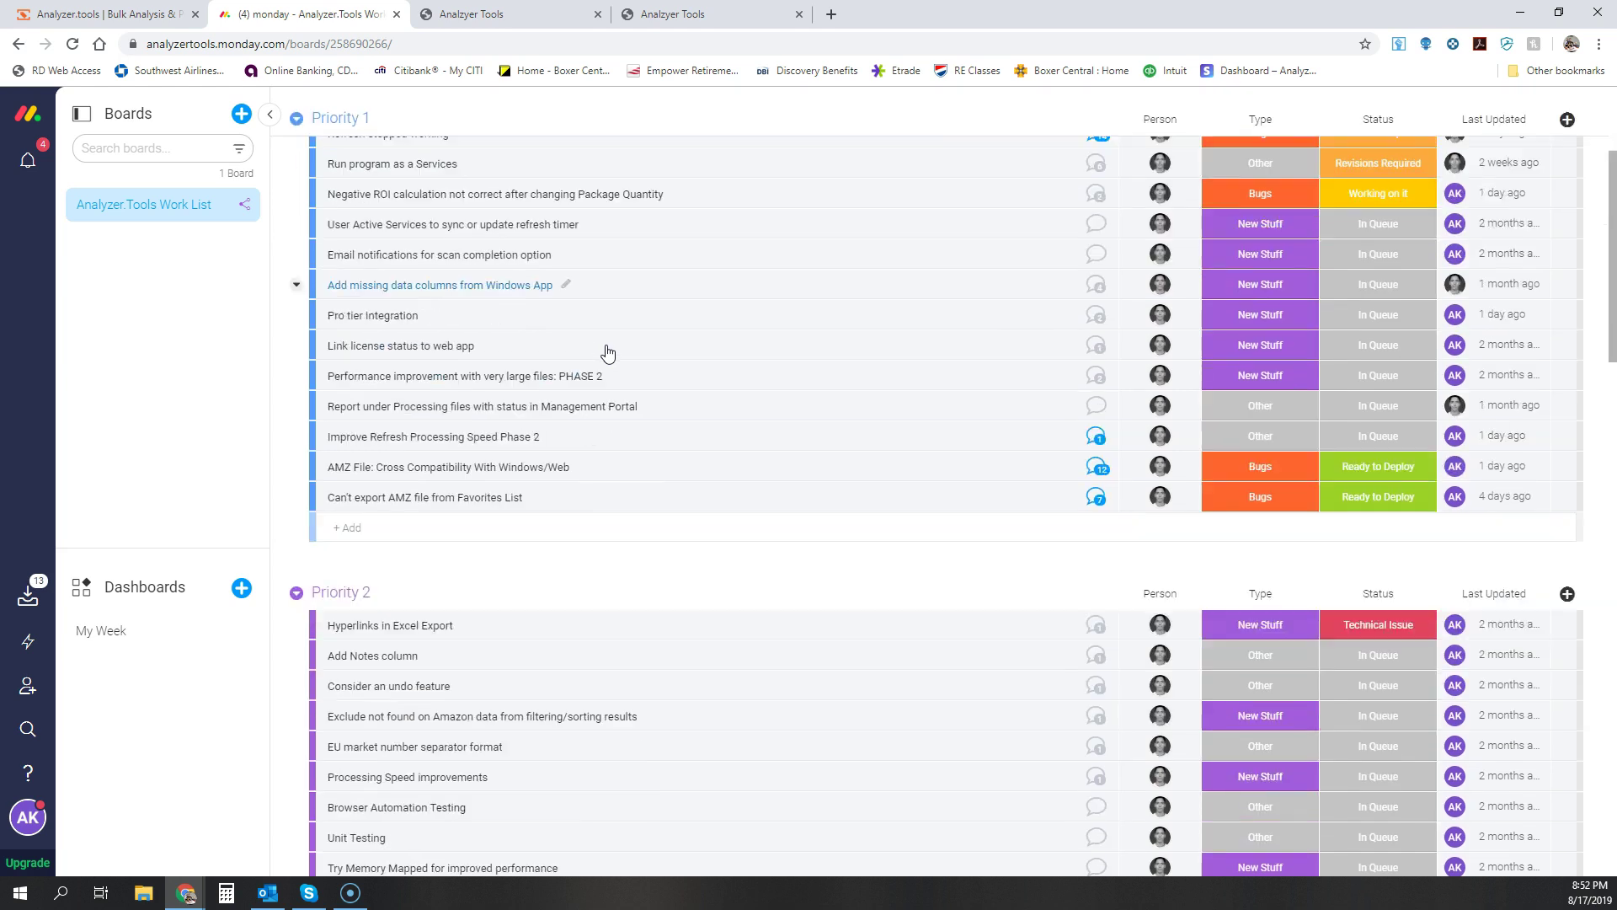
pyautogui.scroll(2, 590, 341)
pyautogui.scroll(-8, 510, 283)
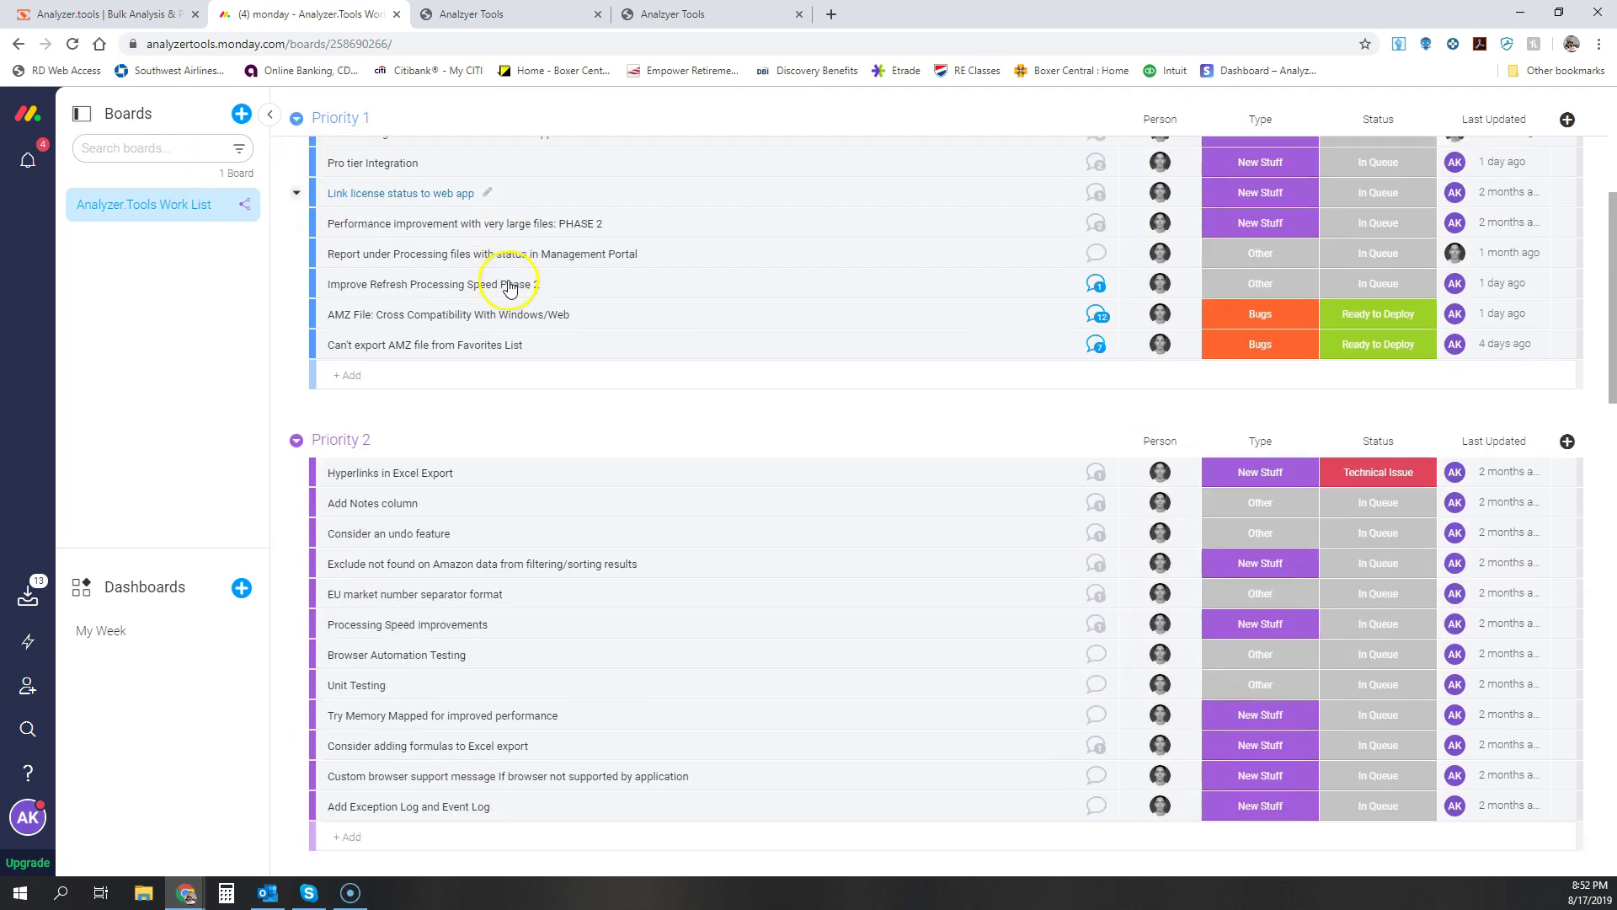
pyautogui.scroll(2, 510, 287)
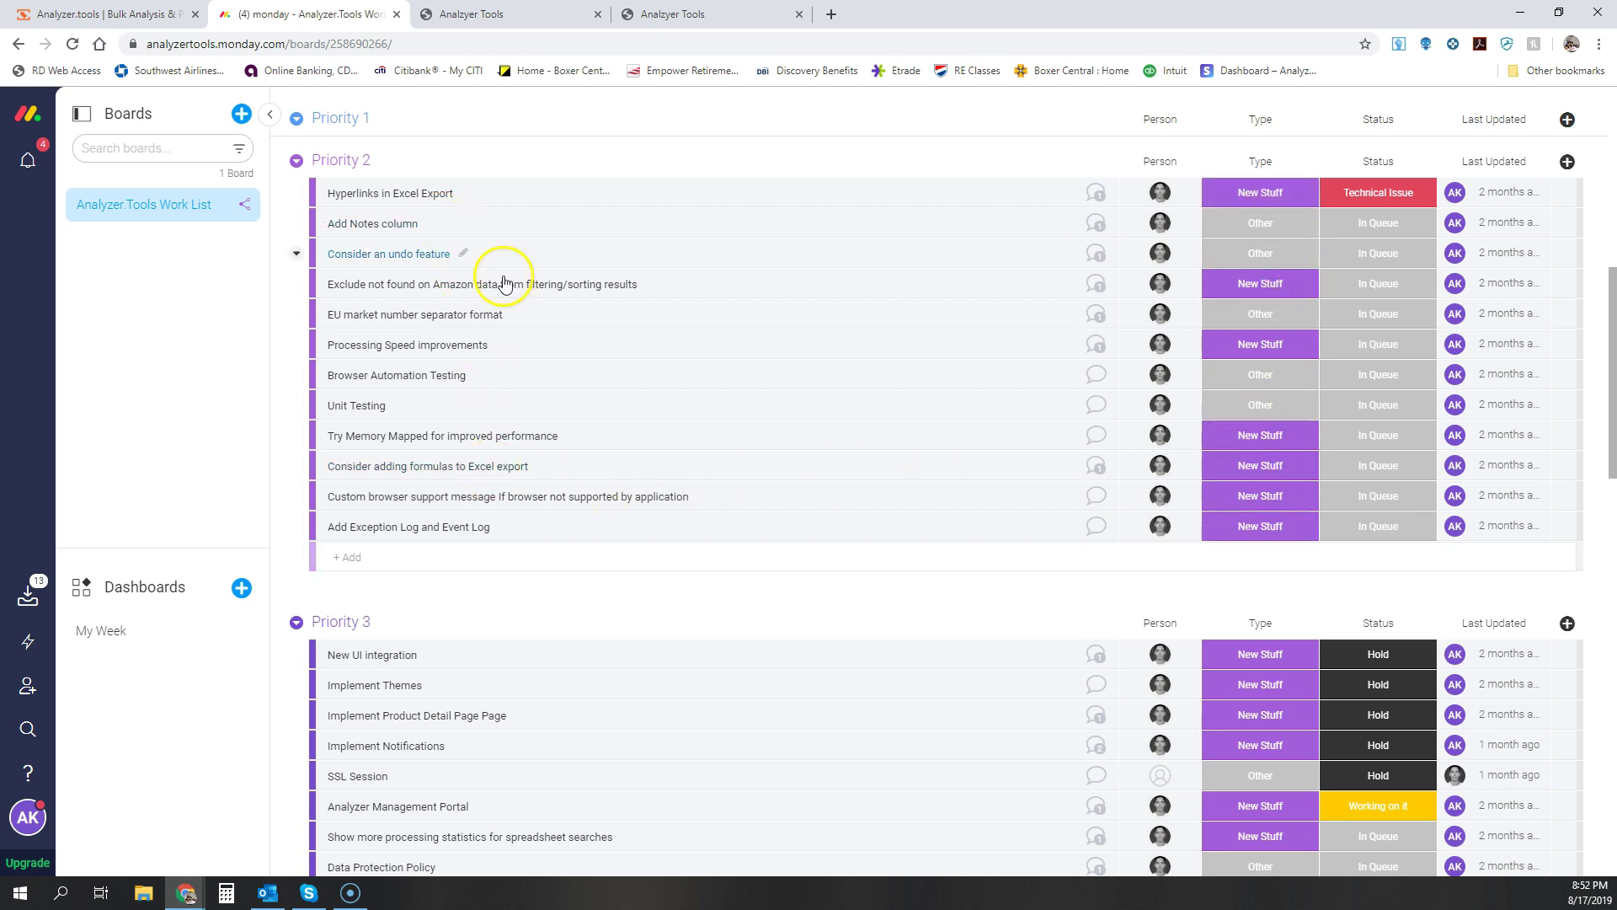
pyautogui.scroll(-1, 594, 354)
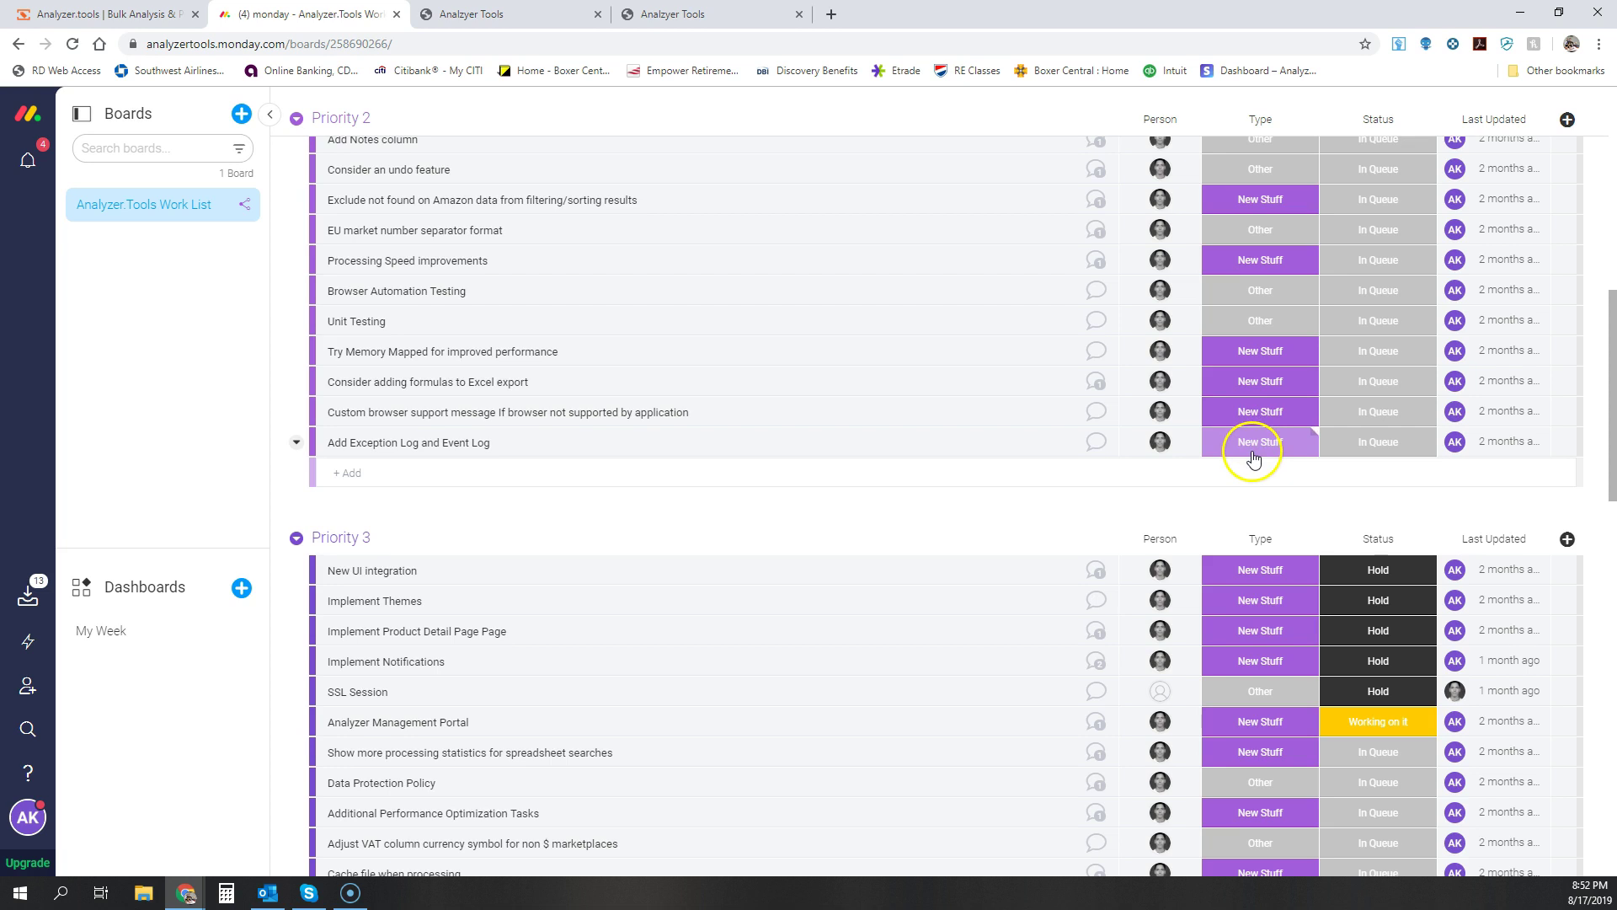
pyautogui.scroll(-2, 1253, 454)
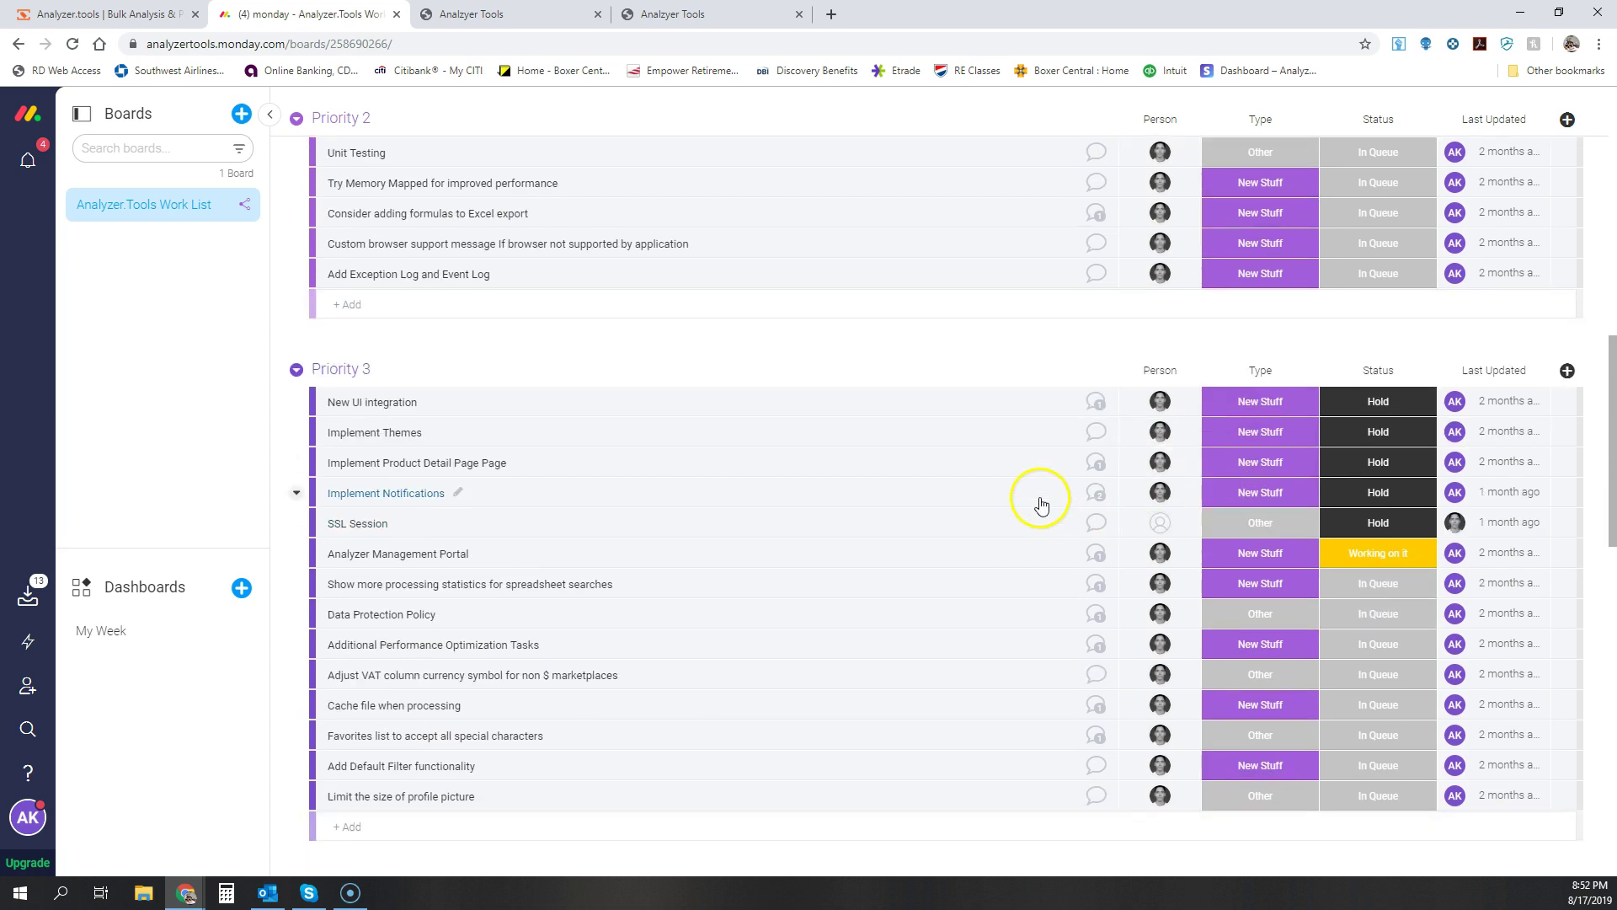
pyautogui.scroll(-1, 1035, 510)
pyautogui.scroll(-1, 1035, 510)
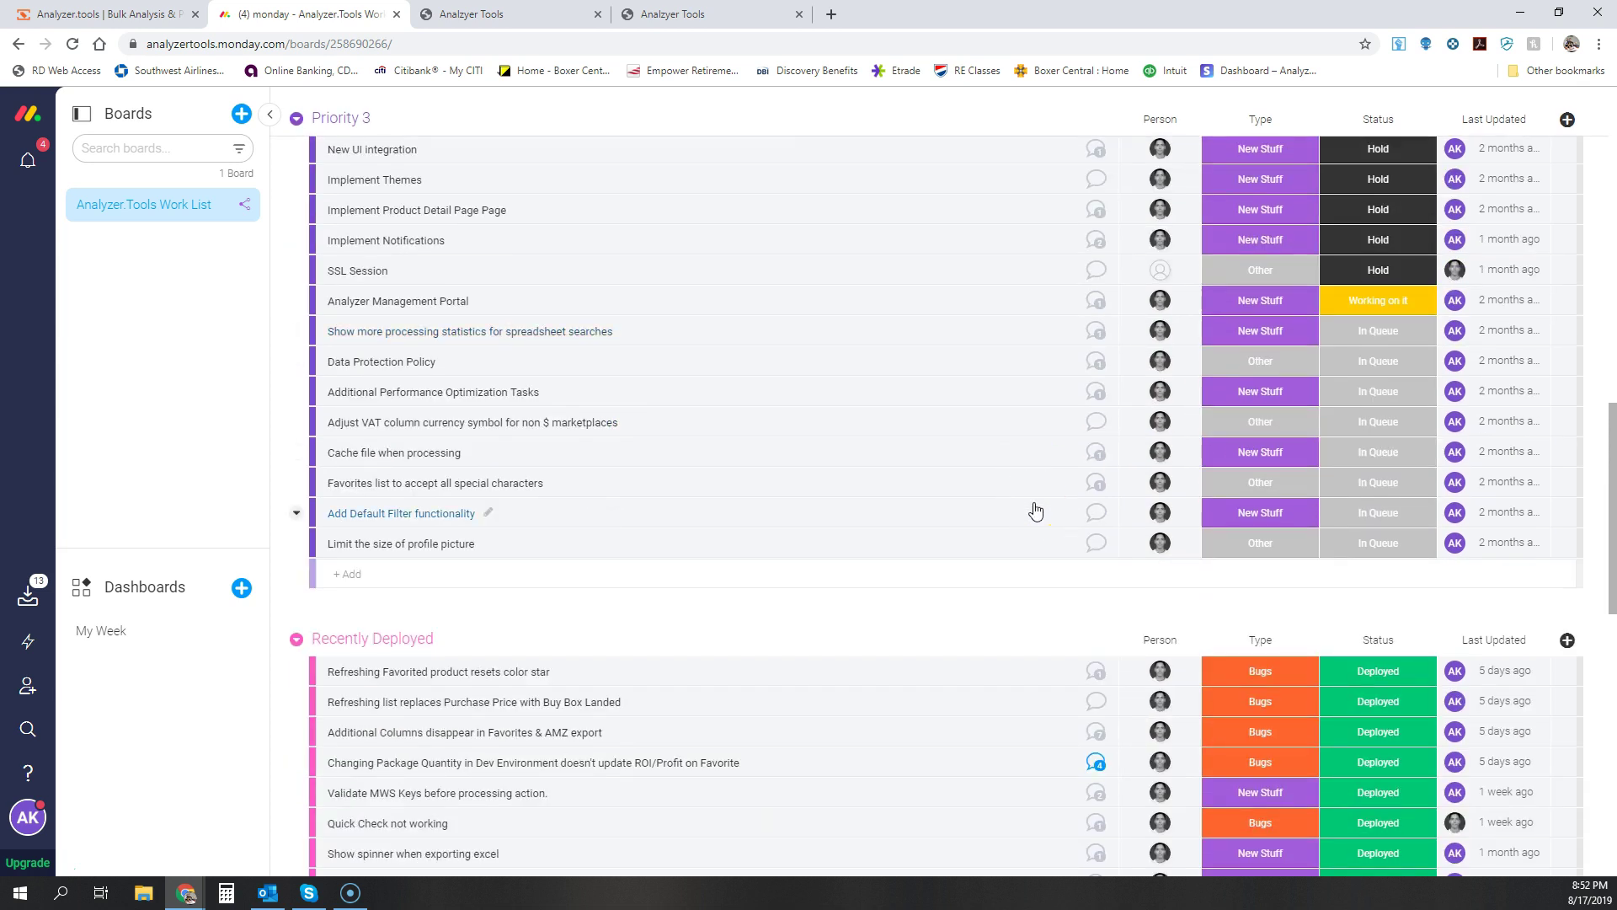
pyautogui.scroll(-2, 1036, 510)
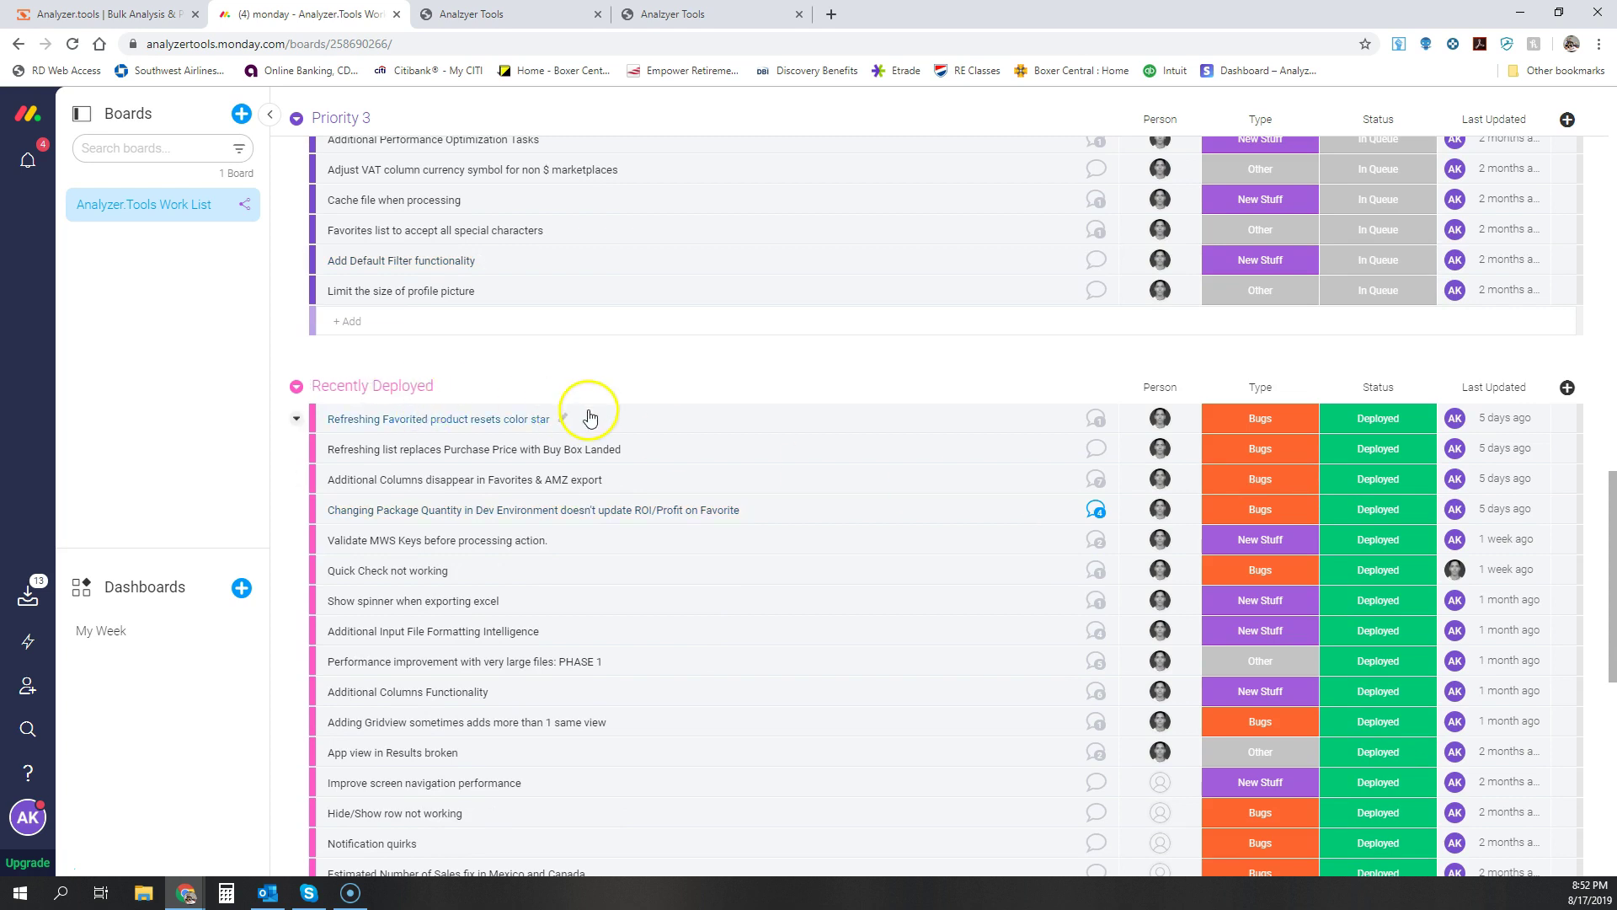
pyautogui.scroll(-1, 590, 417)
pyautogui.scroll(-3, 589, 417)
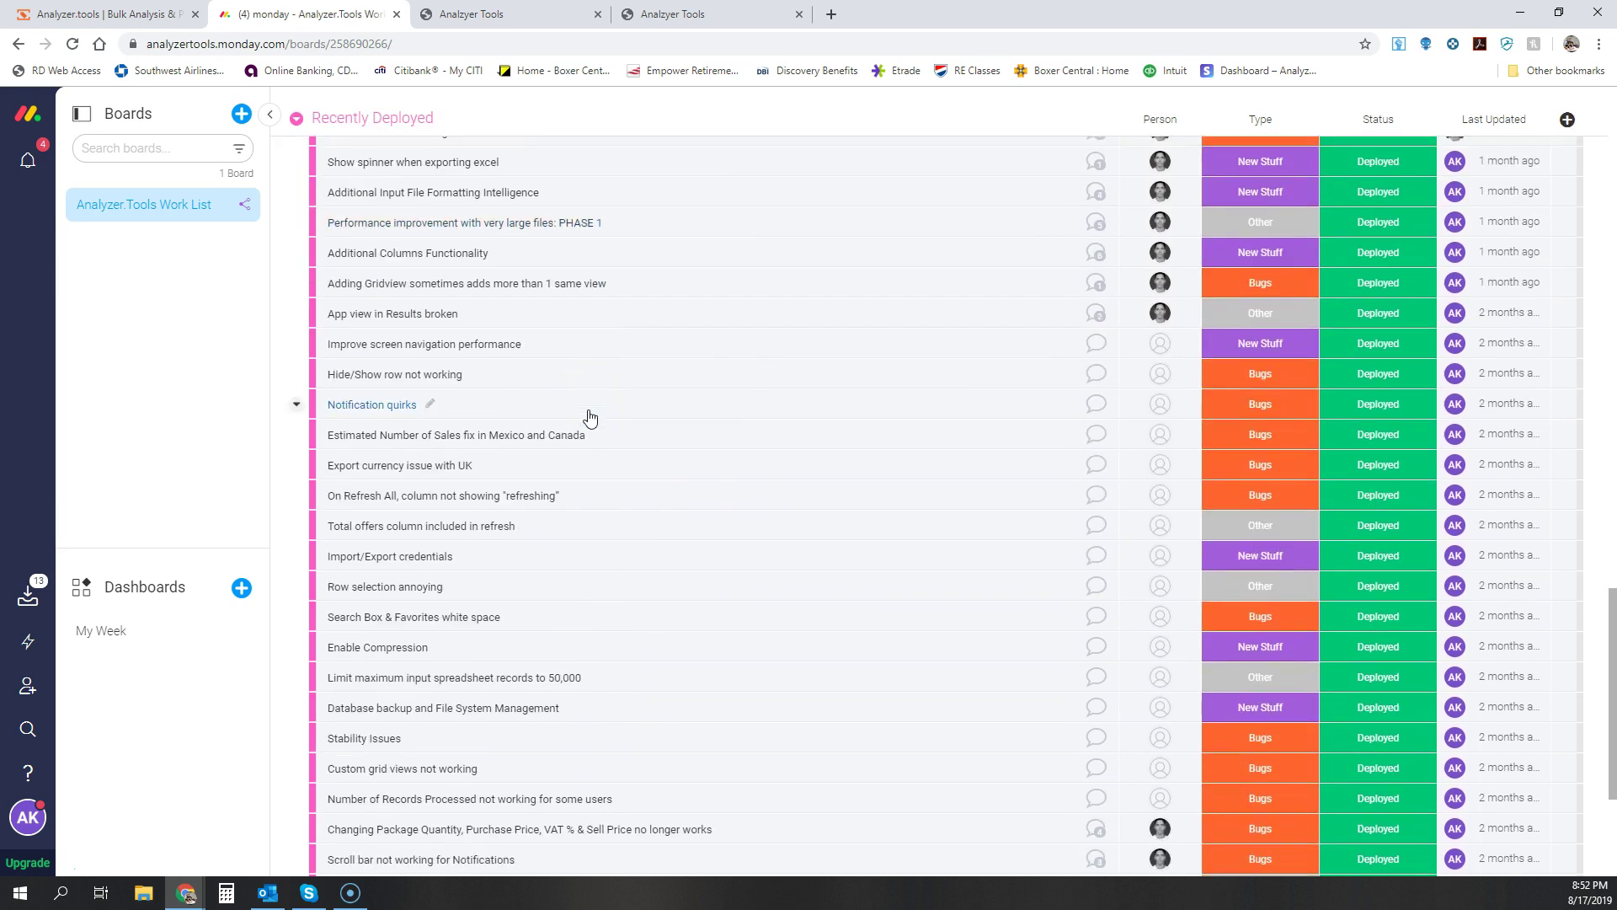
pyautogui.scroll(-1, 589, 416)
pyautogui.scroll(2, 588, 419)
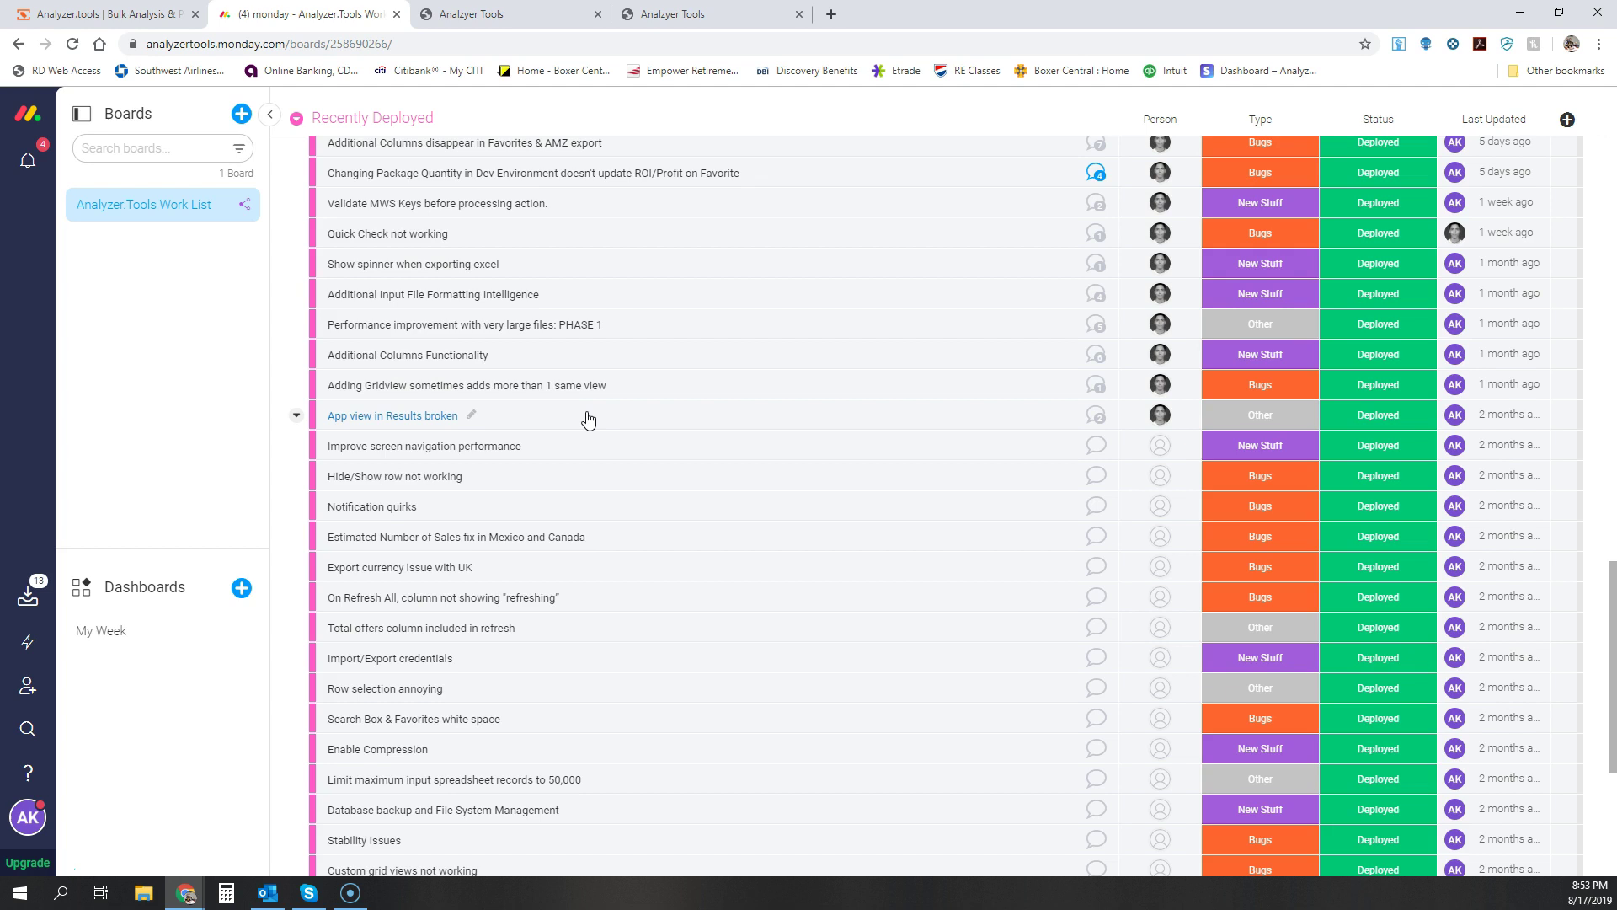
pyautogui.scroll(3, 588, 418)
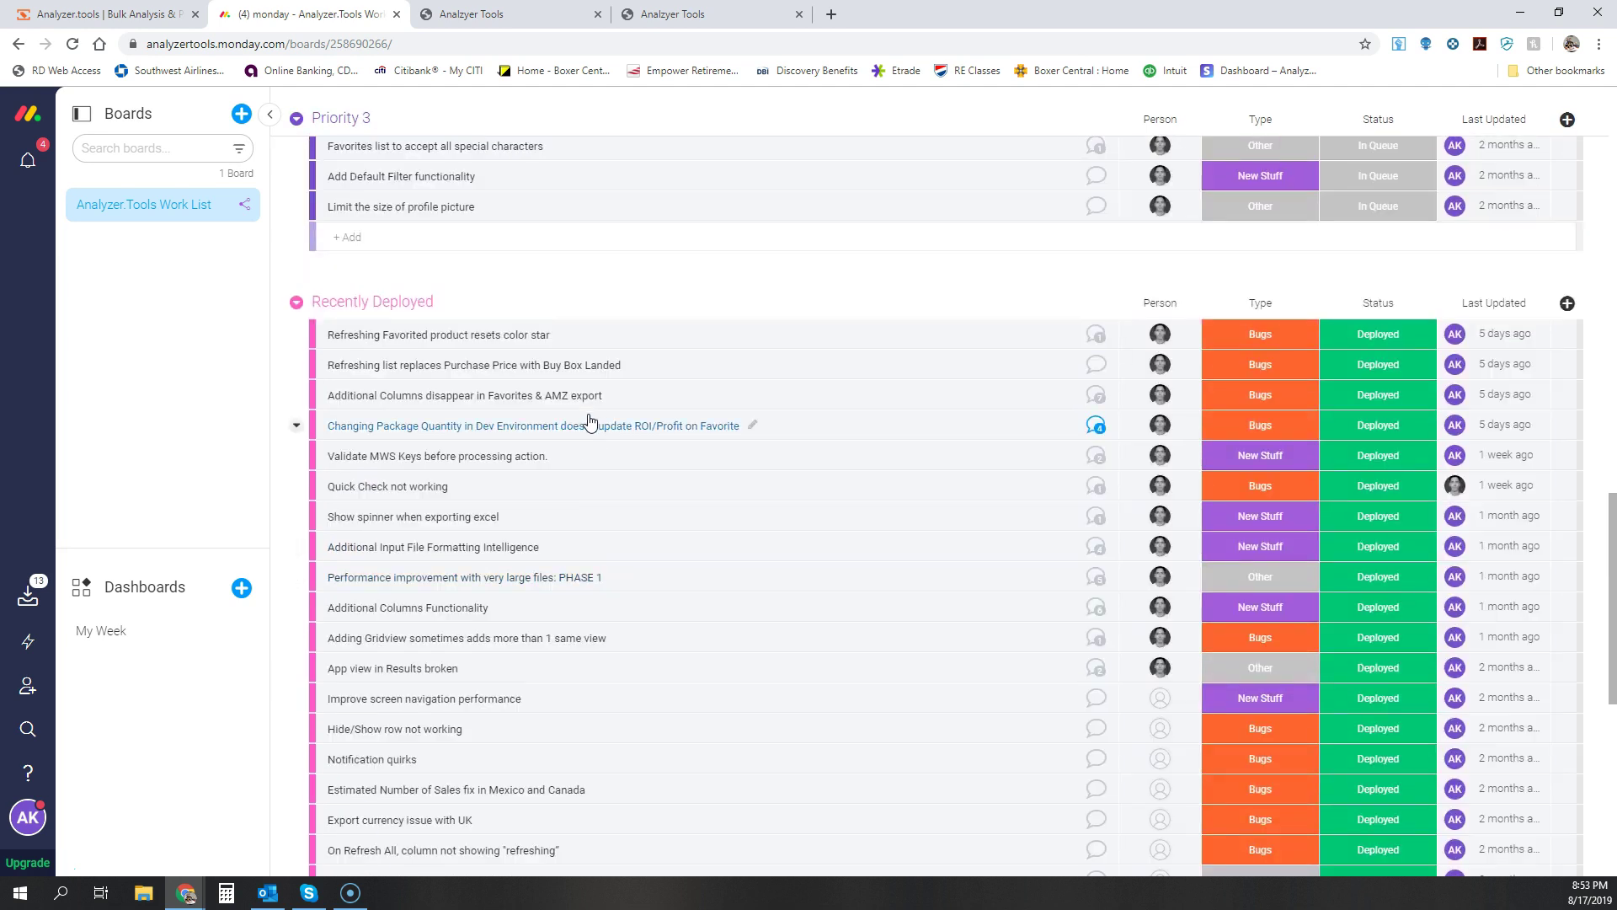
pyautogui.scroll(-3, 950, 430)
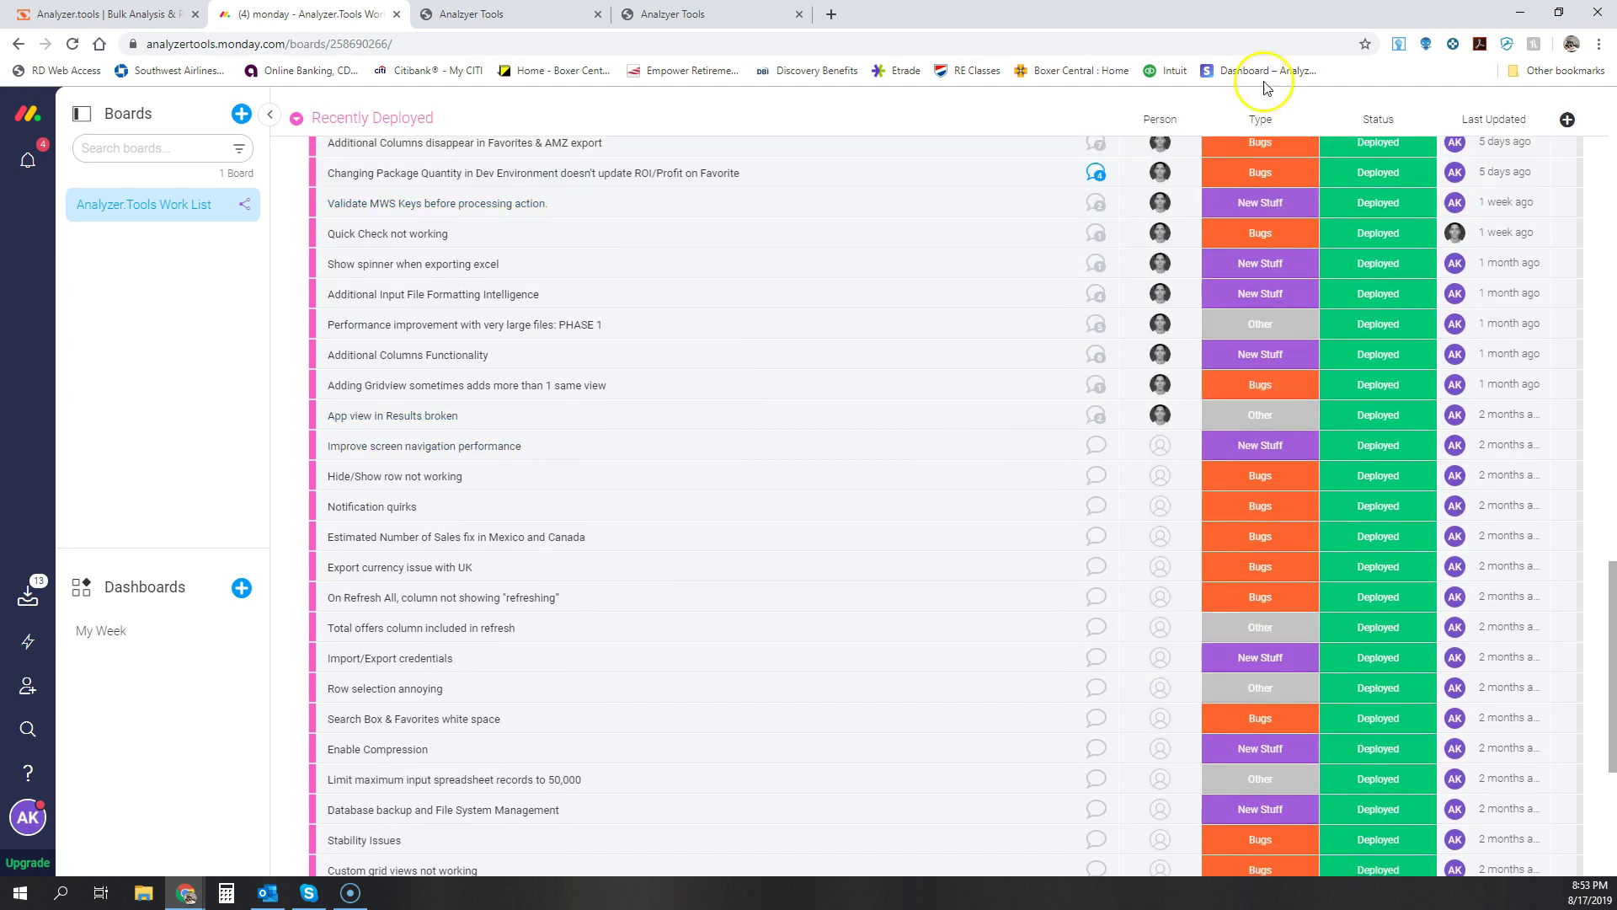
pyautogui.scroll(-5, 1224, 699)
pyautogui.scroll(4, 1224, 699)
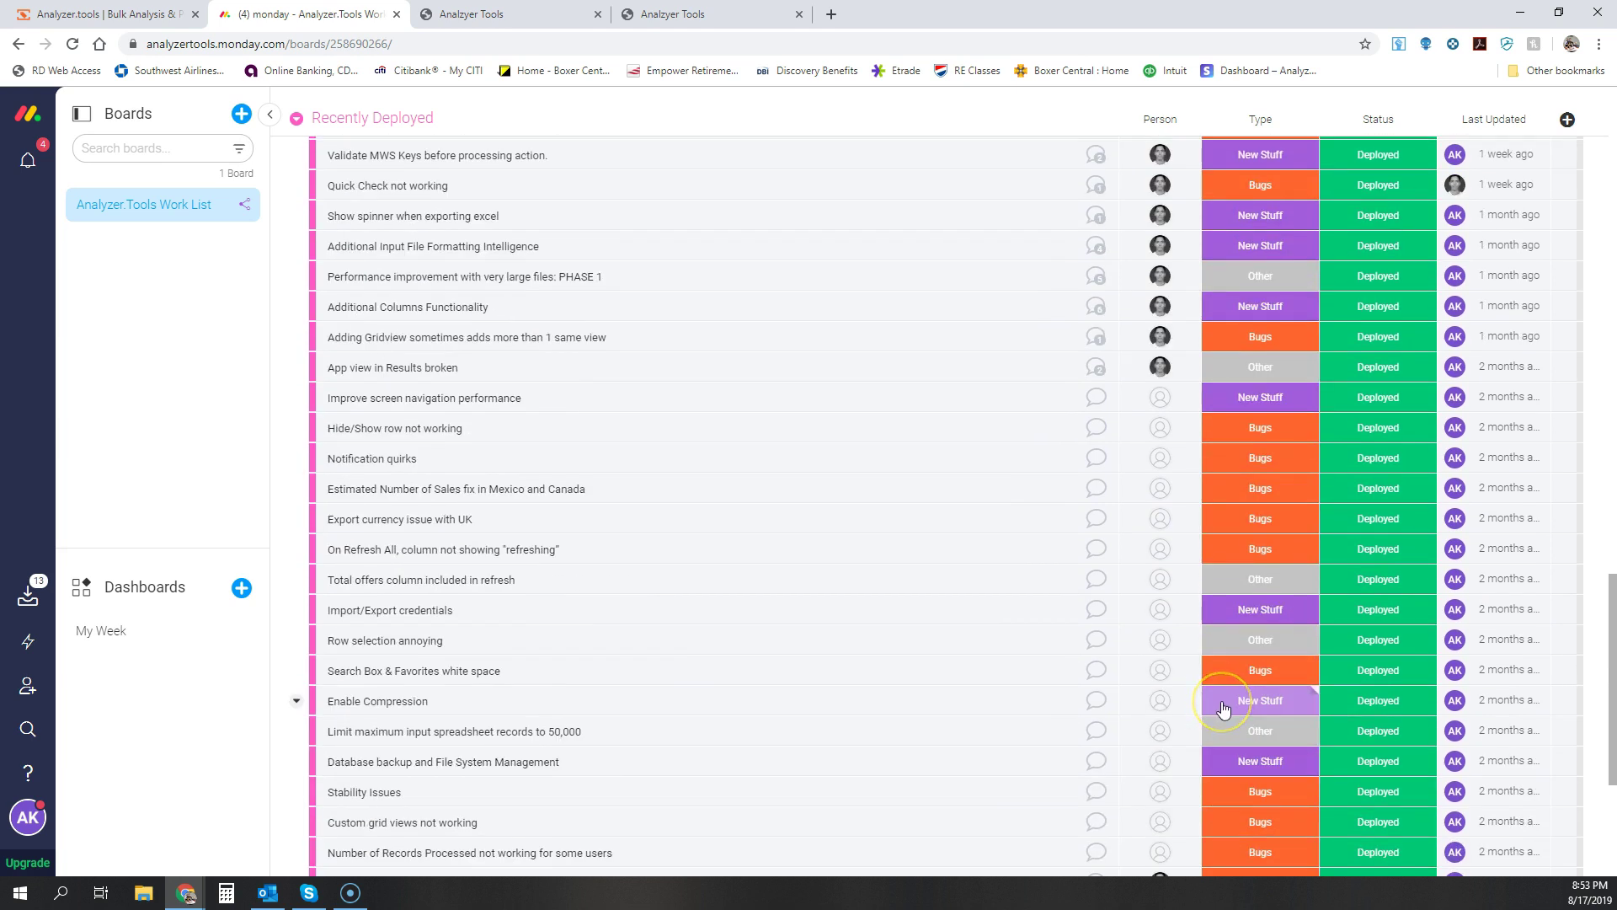
pyautogui.scroll(1, 1224, 708)
pyautogui.scroll(4, 1224, 710)
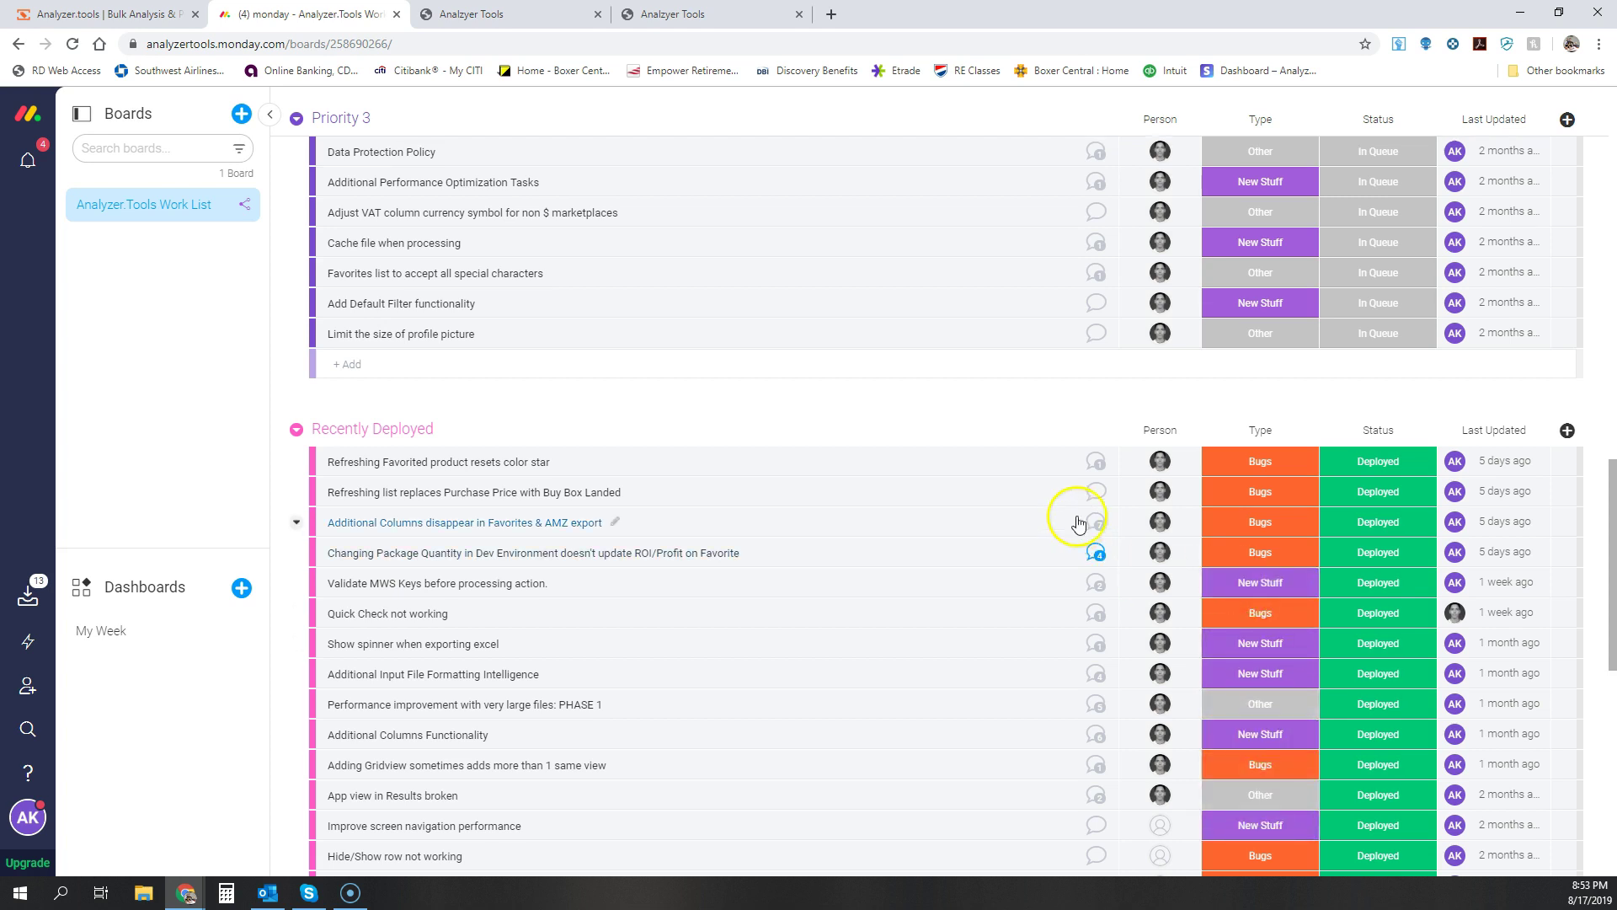
pyautogui.scroll(4, 1076, 519)
pyautogui.scroll(4, 1078, 522)
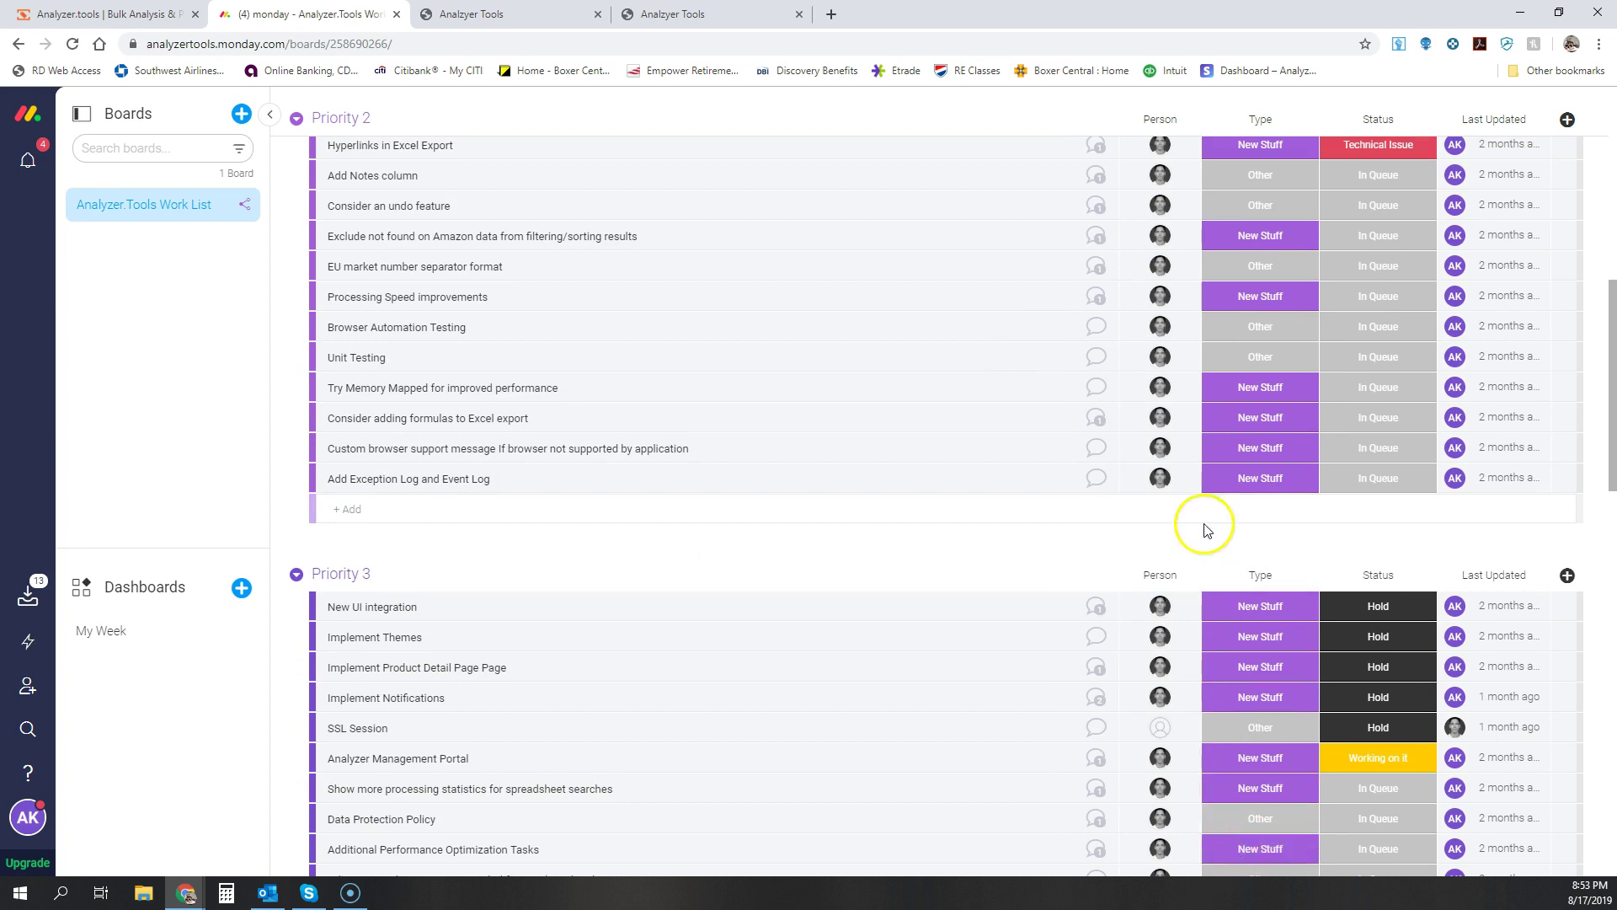
pyautogui.scroll(3, 1200, 337)
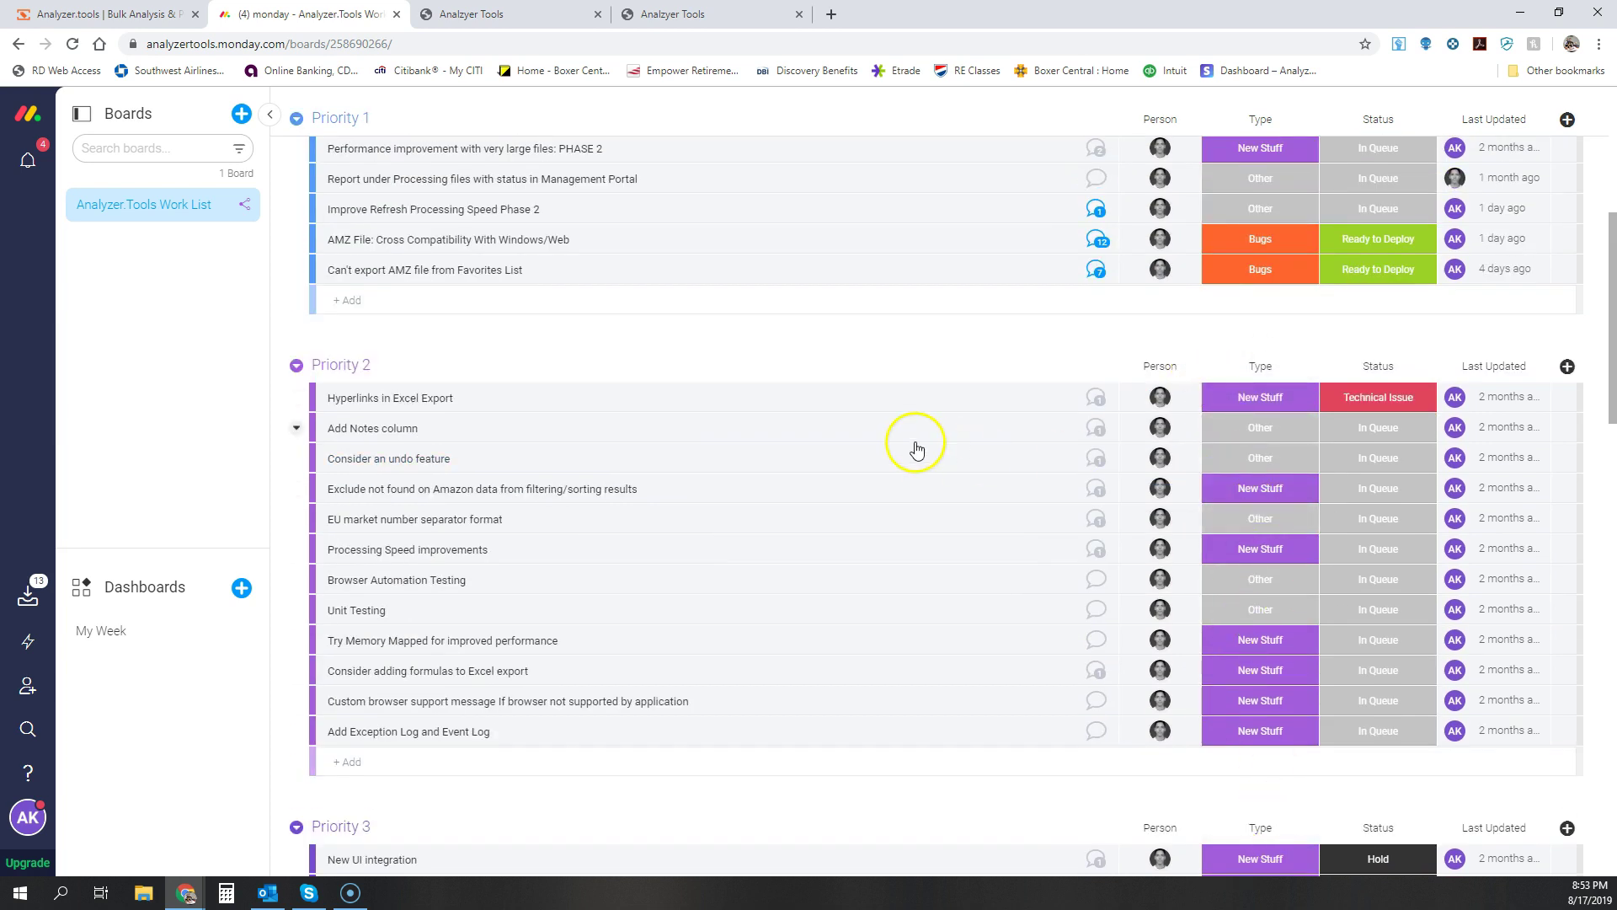
pyautogui.scroll(6, 1044, 493)
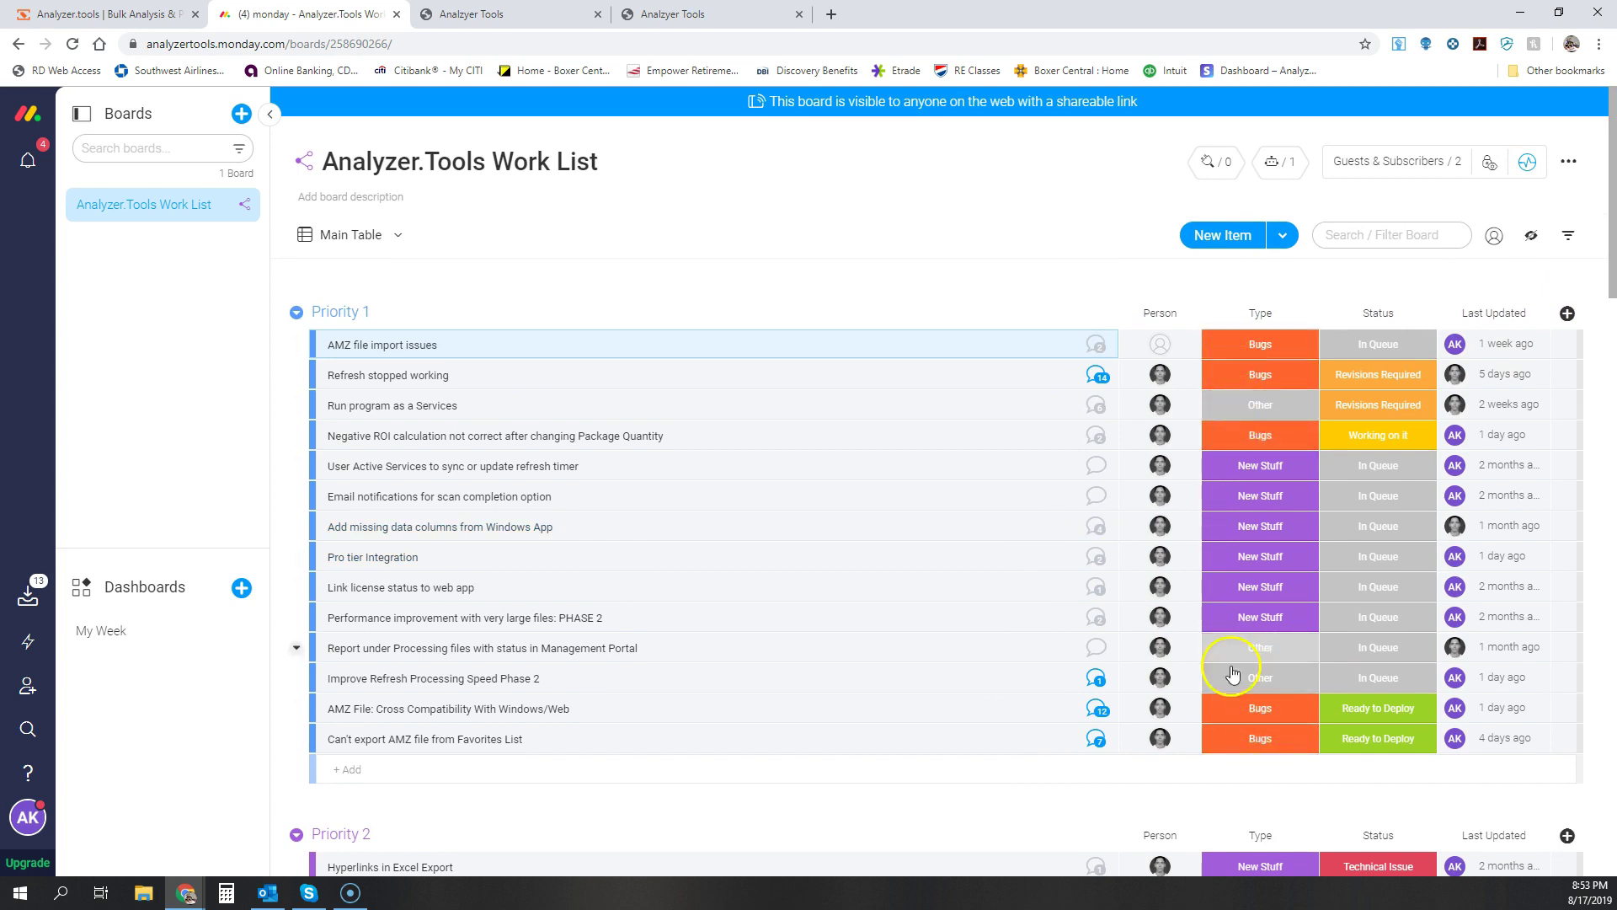
pyautogui.scroll(-3, 1029, 522)
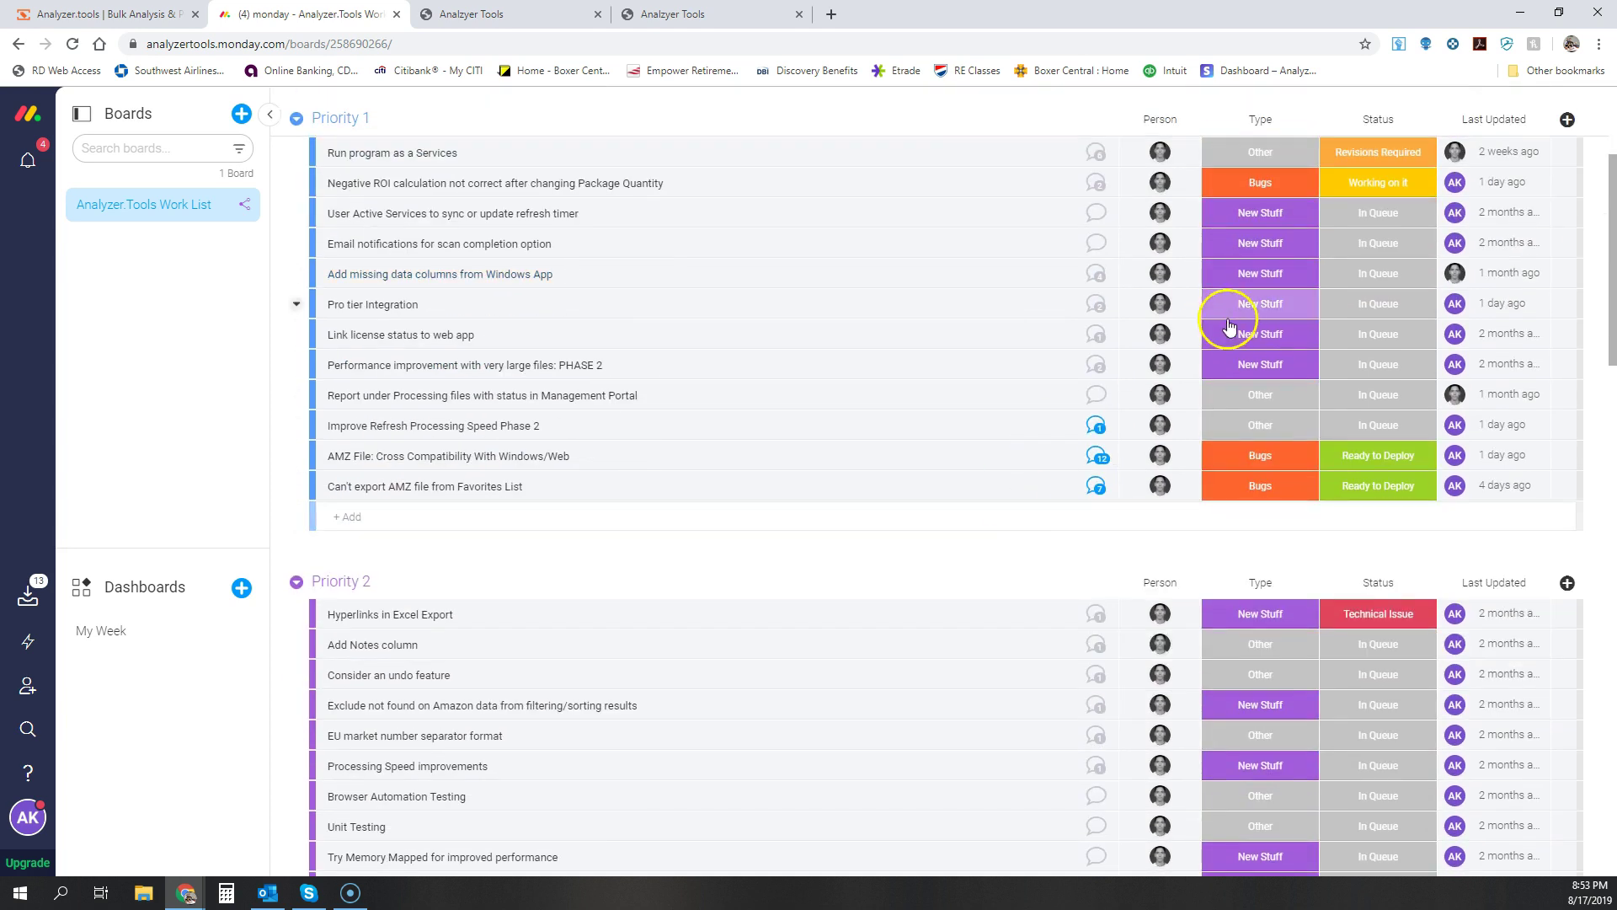
pyautogui.moveTo(1201, 320)
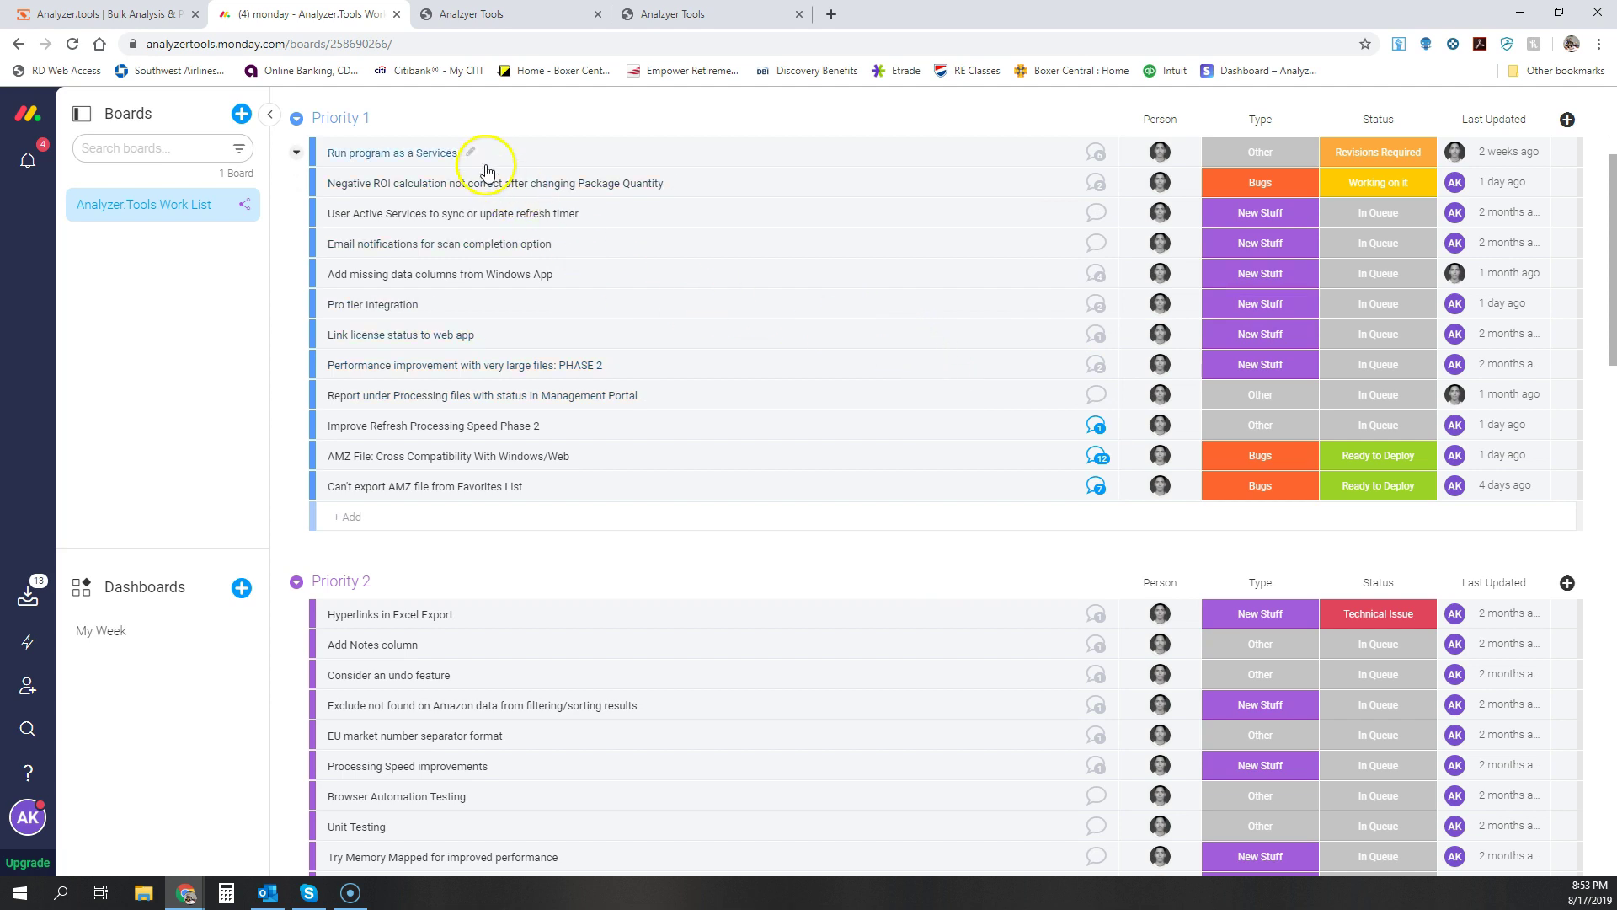
# Leave the Work List board and return to the Analyzer.tools dashboard.
pyautogui.click(493, 107)
pyautogui.click(110, 14)
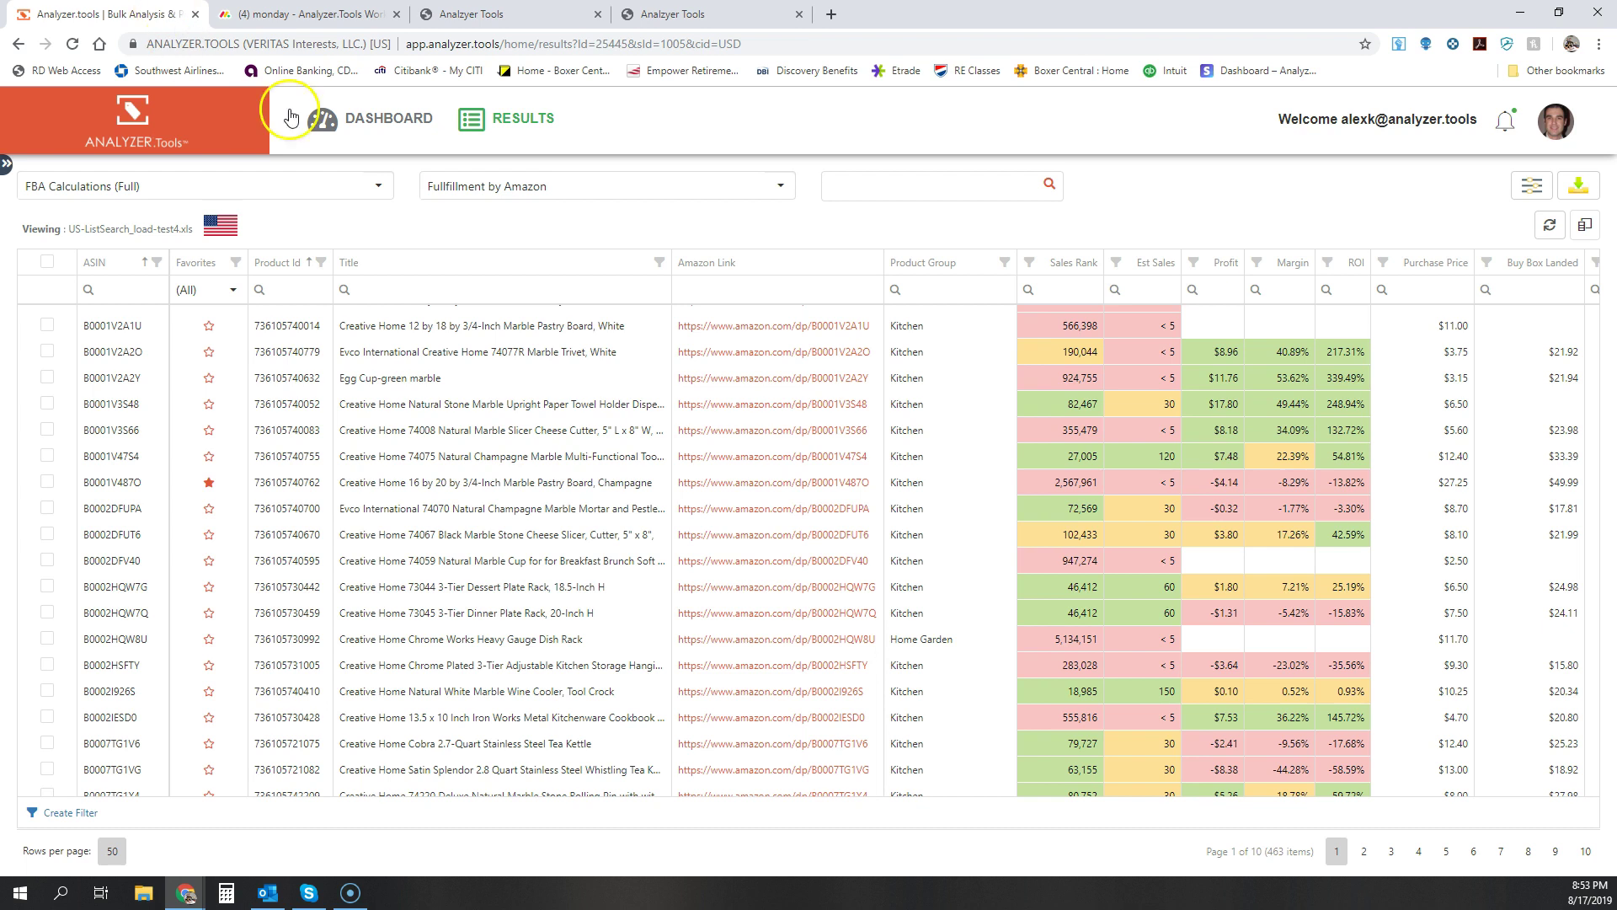
pyautogui.click(375, 118)
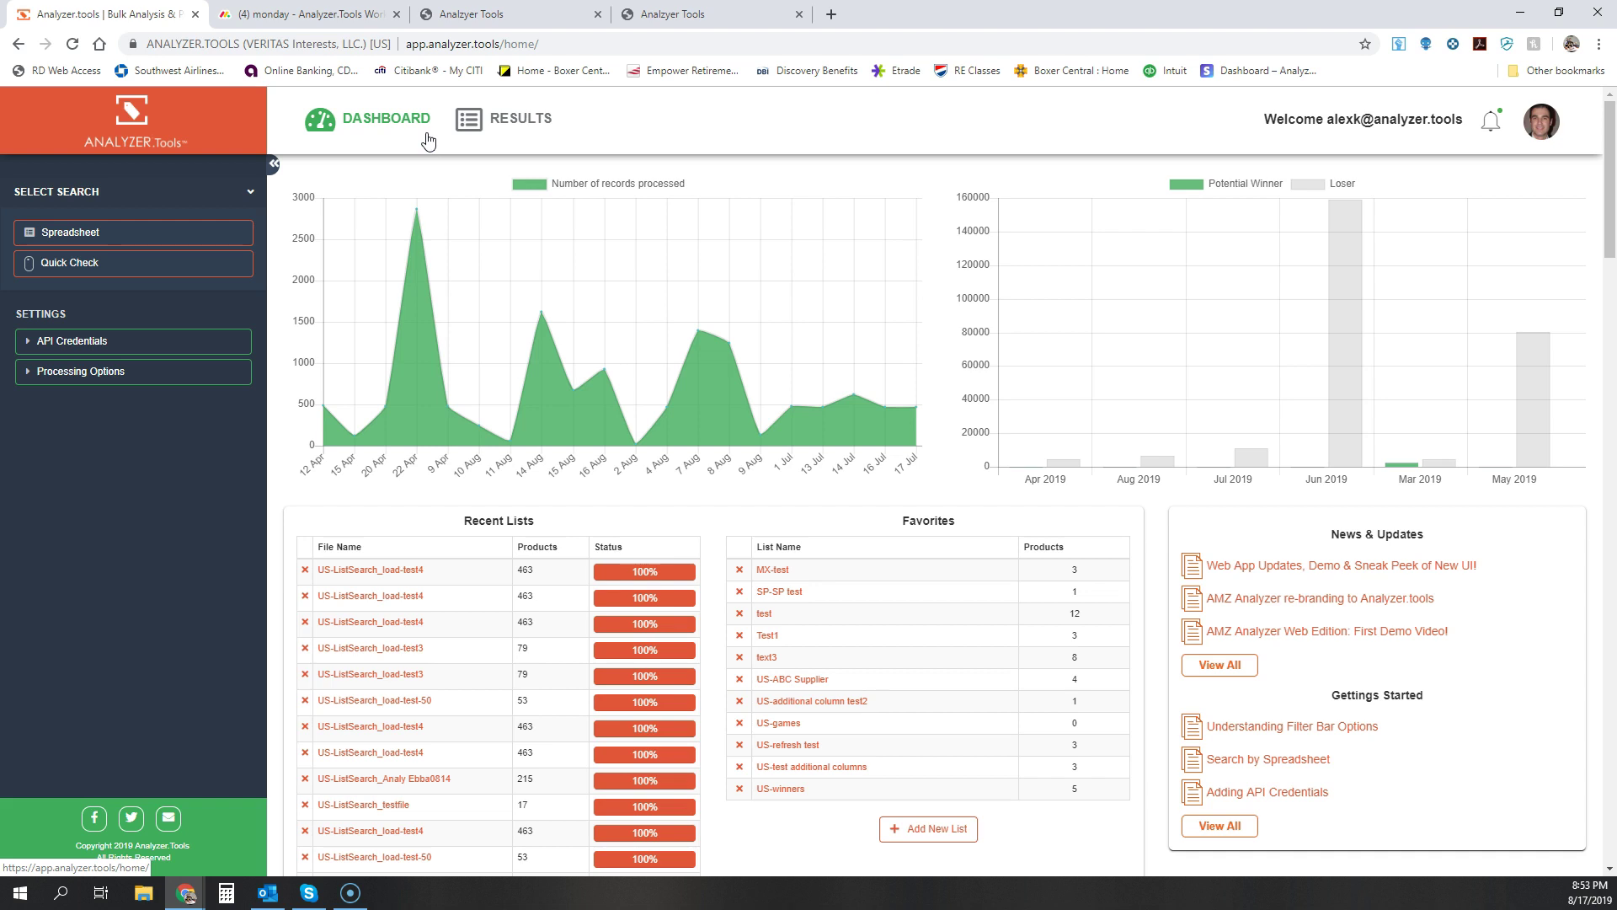
pyautogui.click(472, 15)
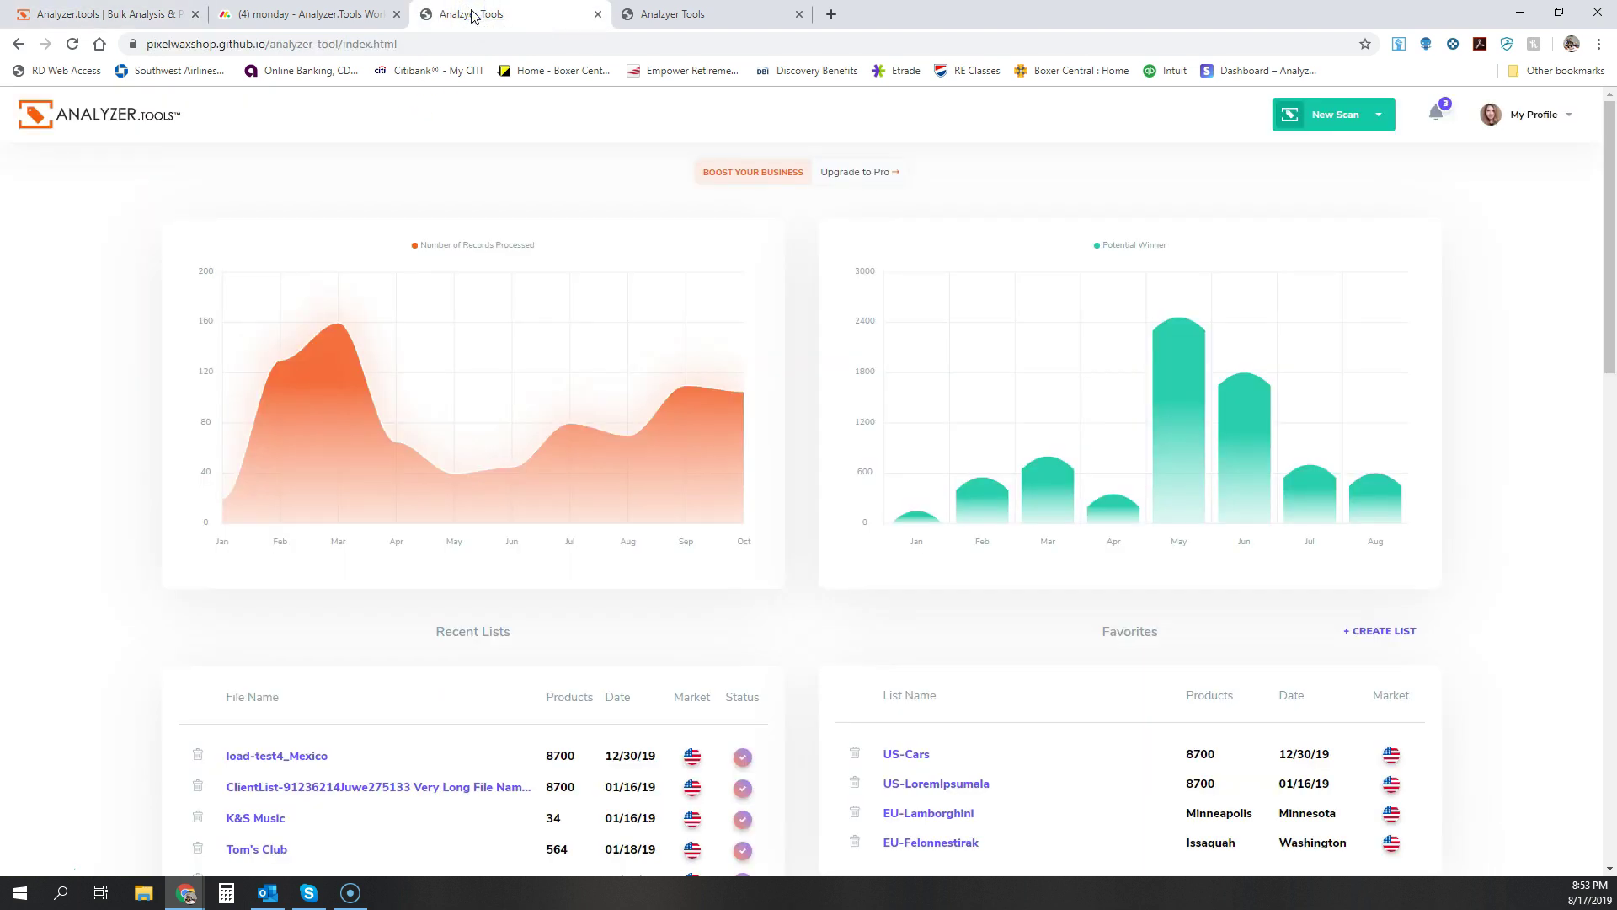
pyautogui.click(126, 14)
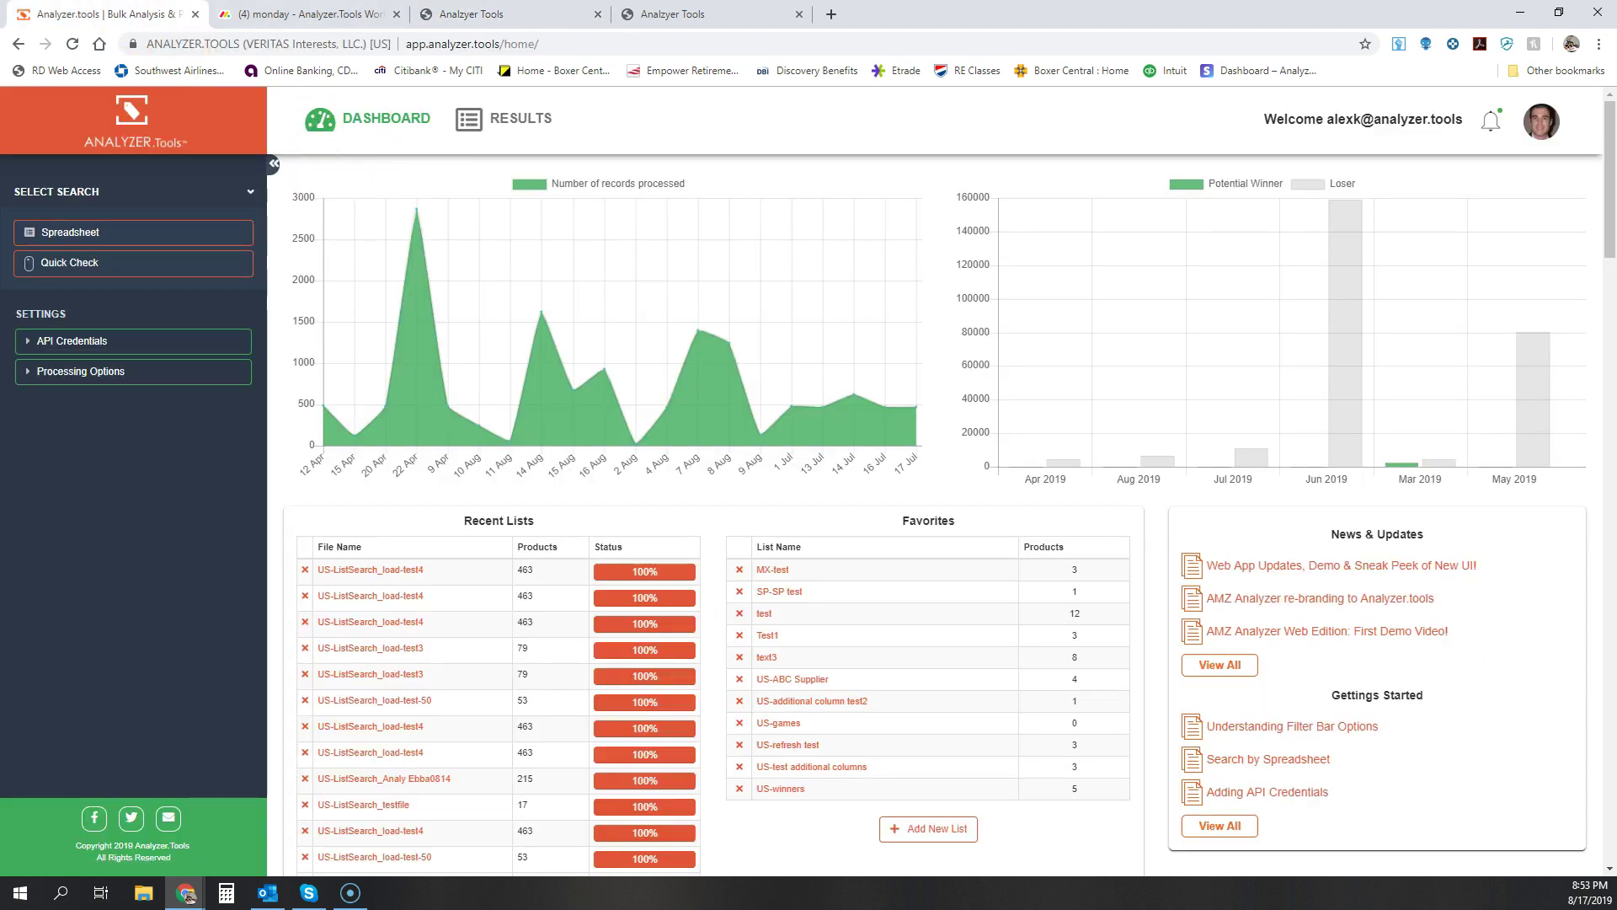
pyautogui.click(523, 11)
pyautogui.moveTo(636, 476)
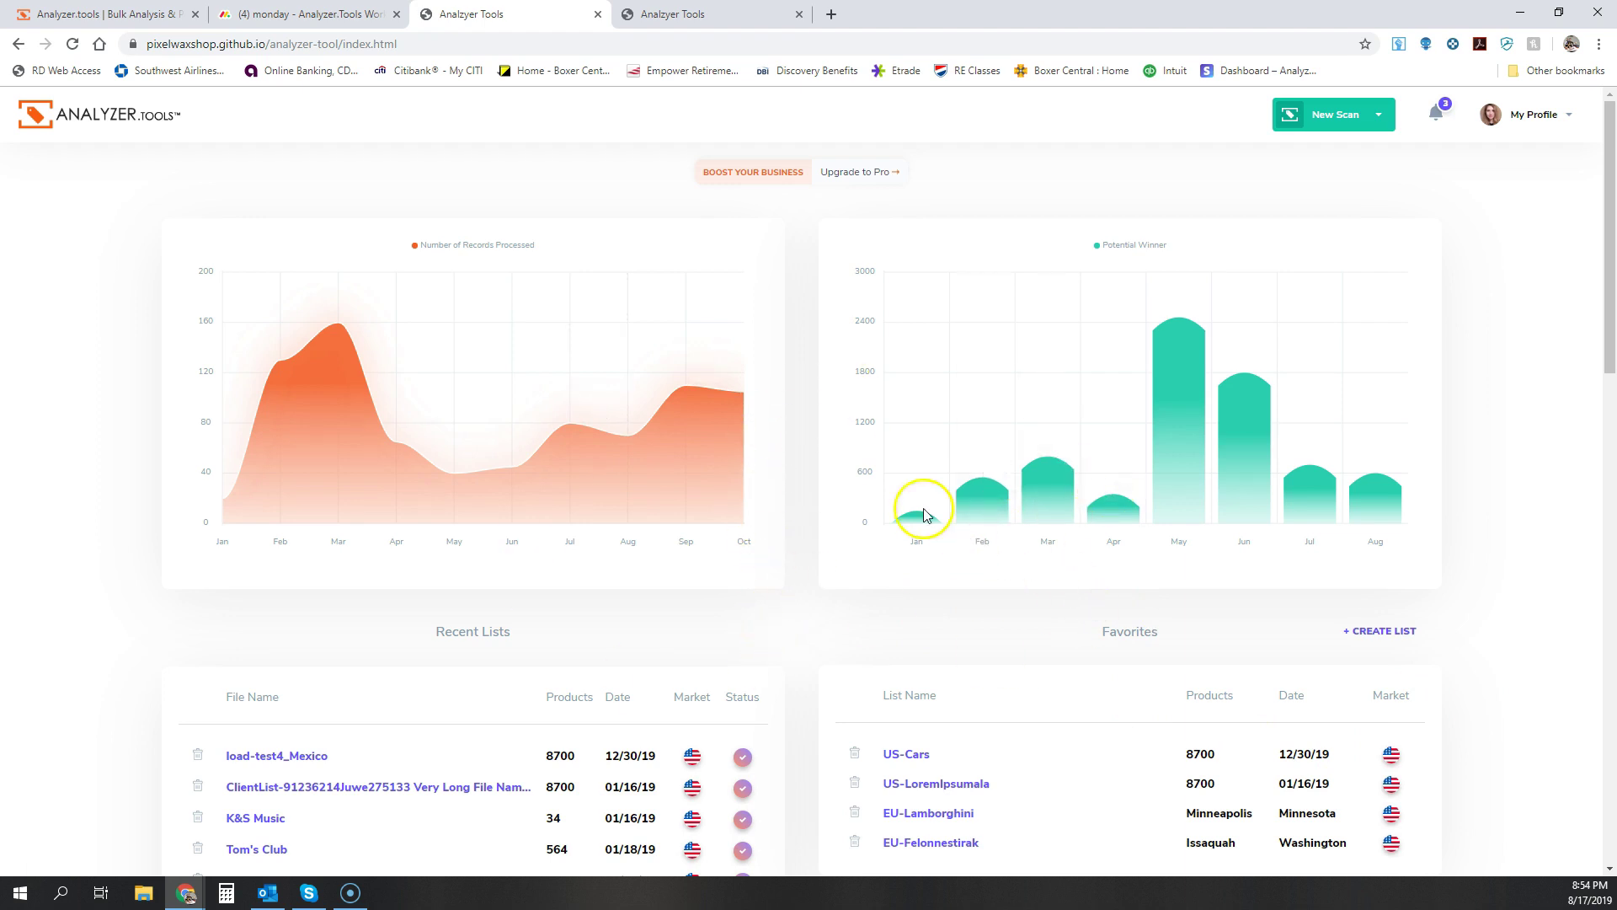
pyautogui.moveTo(725, 507)
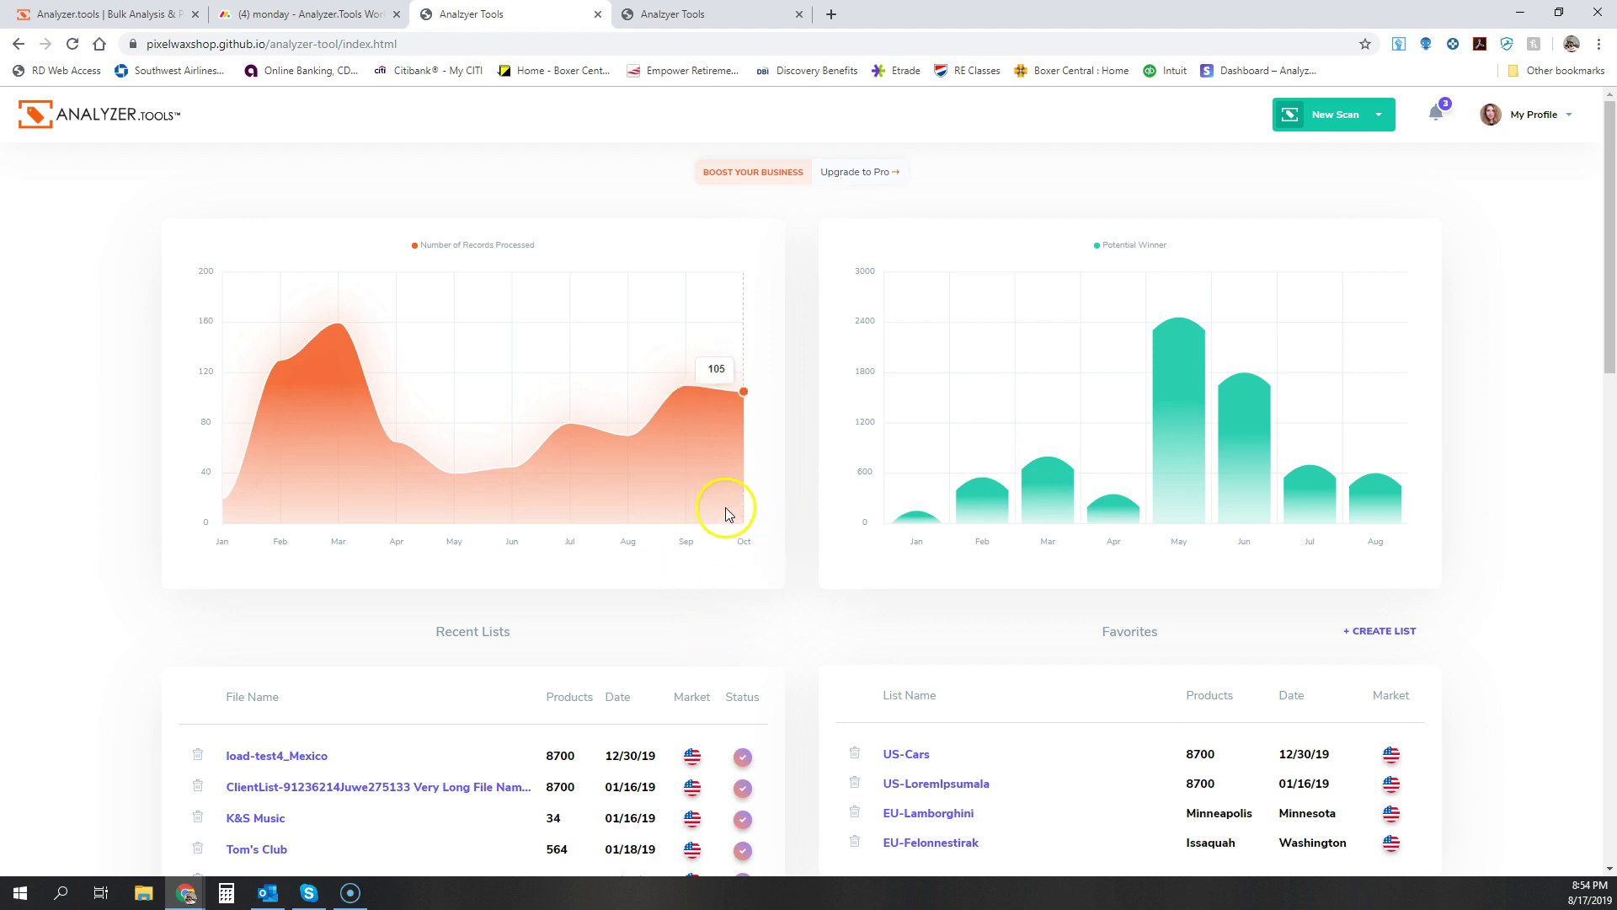
pyautogui.scroll(-1, 722, 509)
pyautogui.scroll(-4, 717, 515)
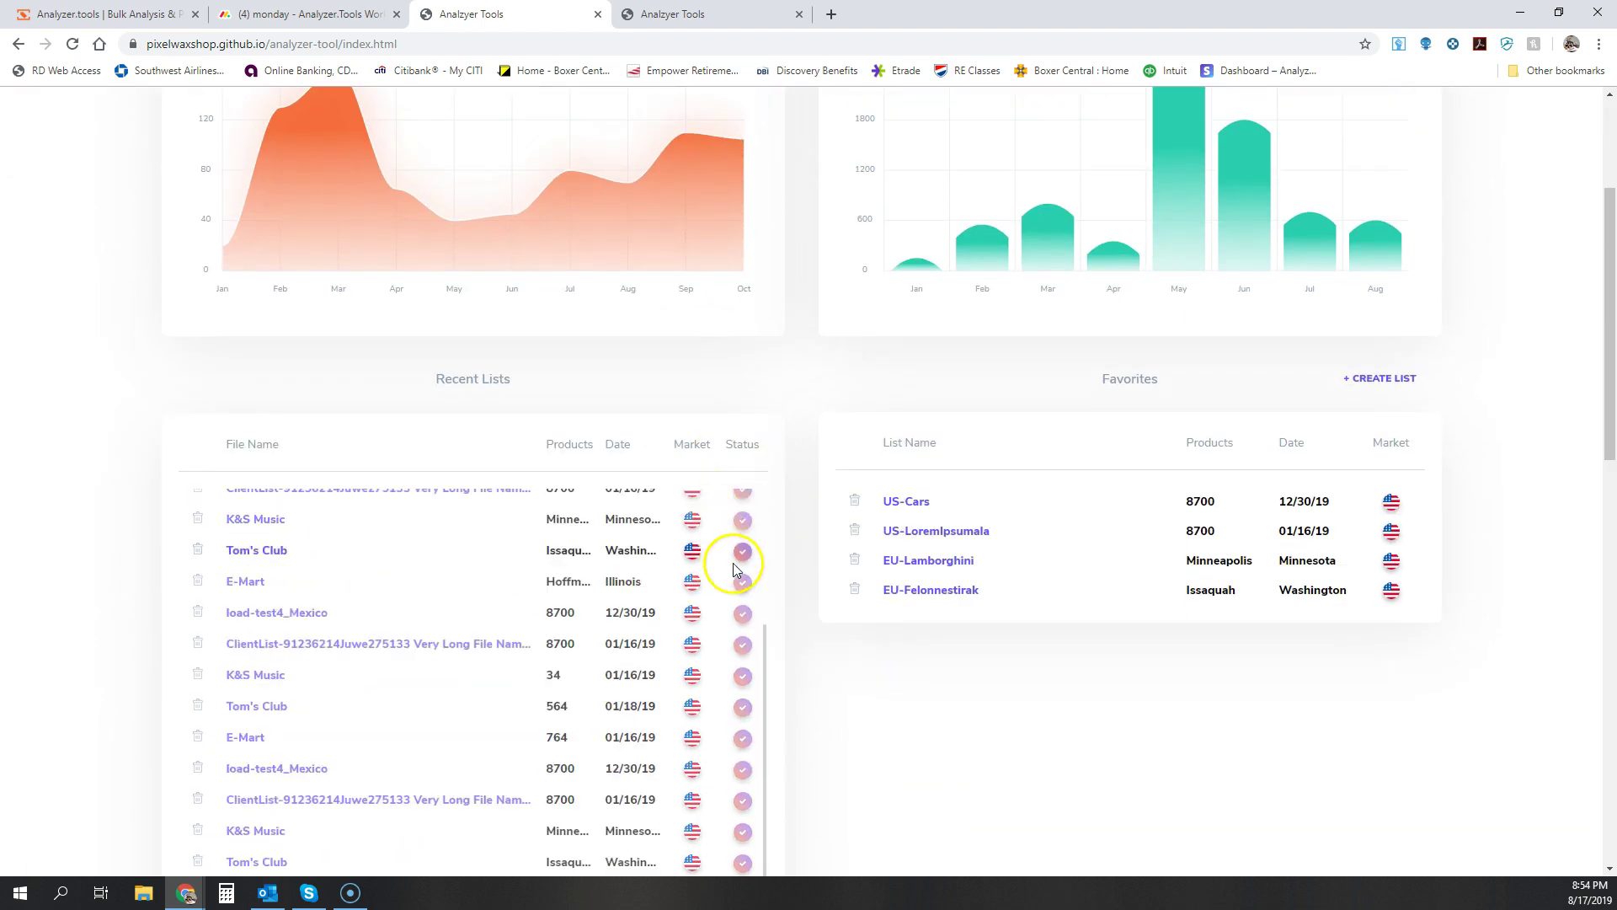
pyautogui.scroll(4, 741, 560)
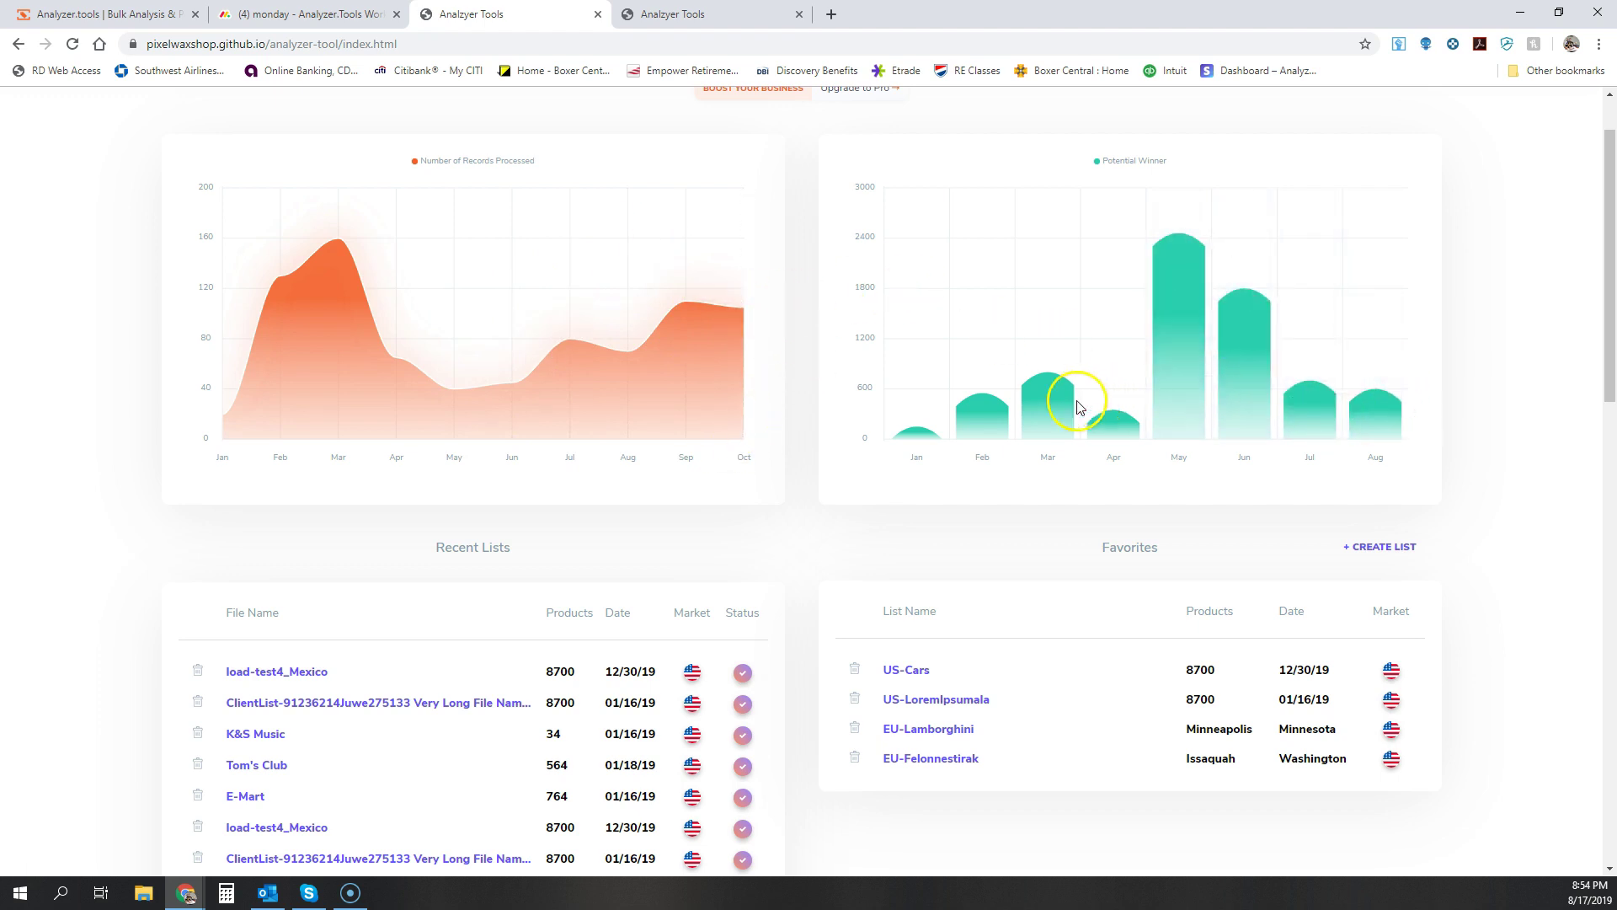
pyautogui.moveTo(1004, 426)
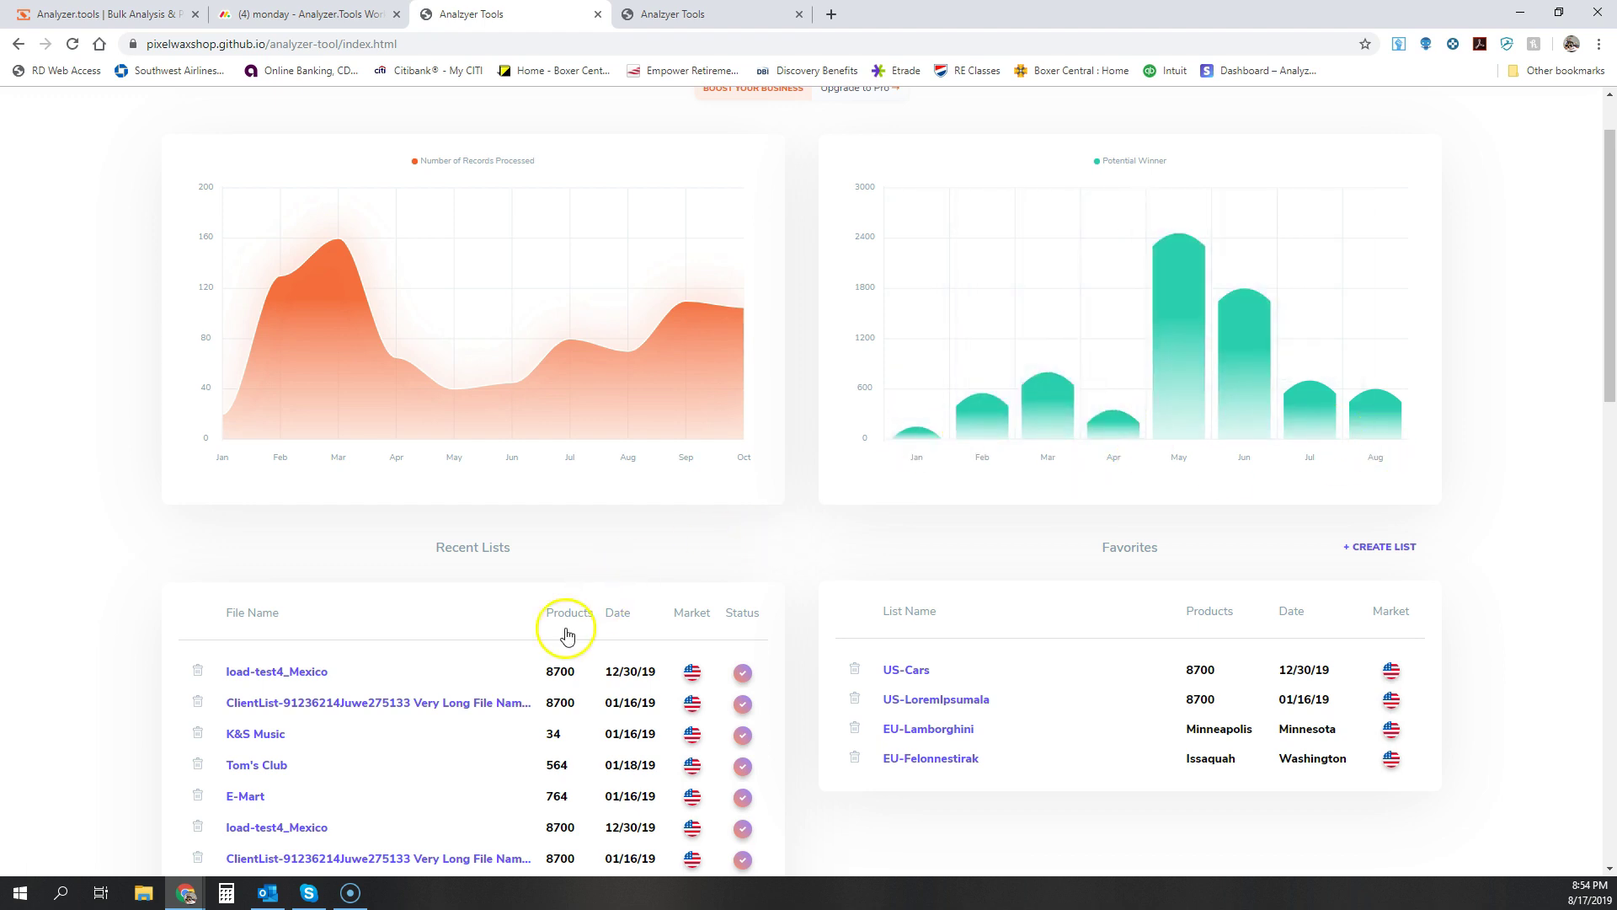
pyautogui.scroll(1, 468, 514)
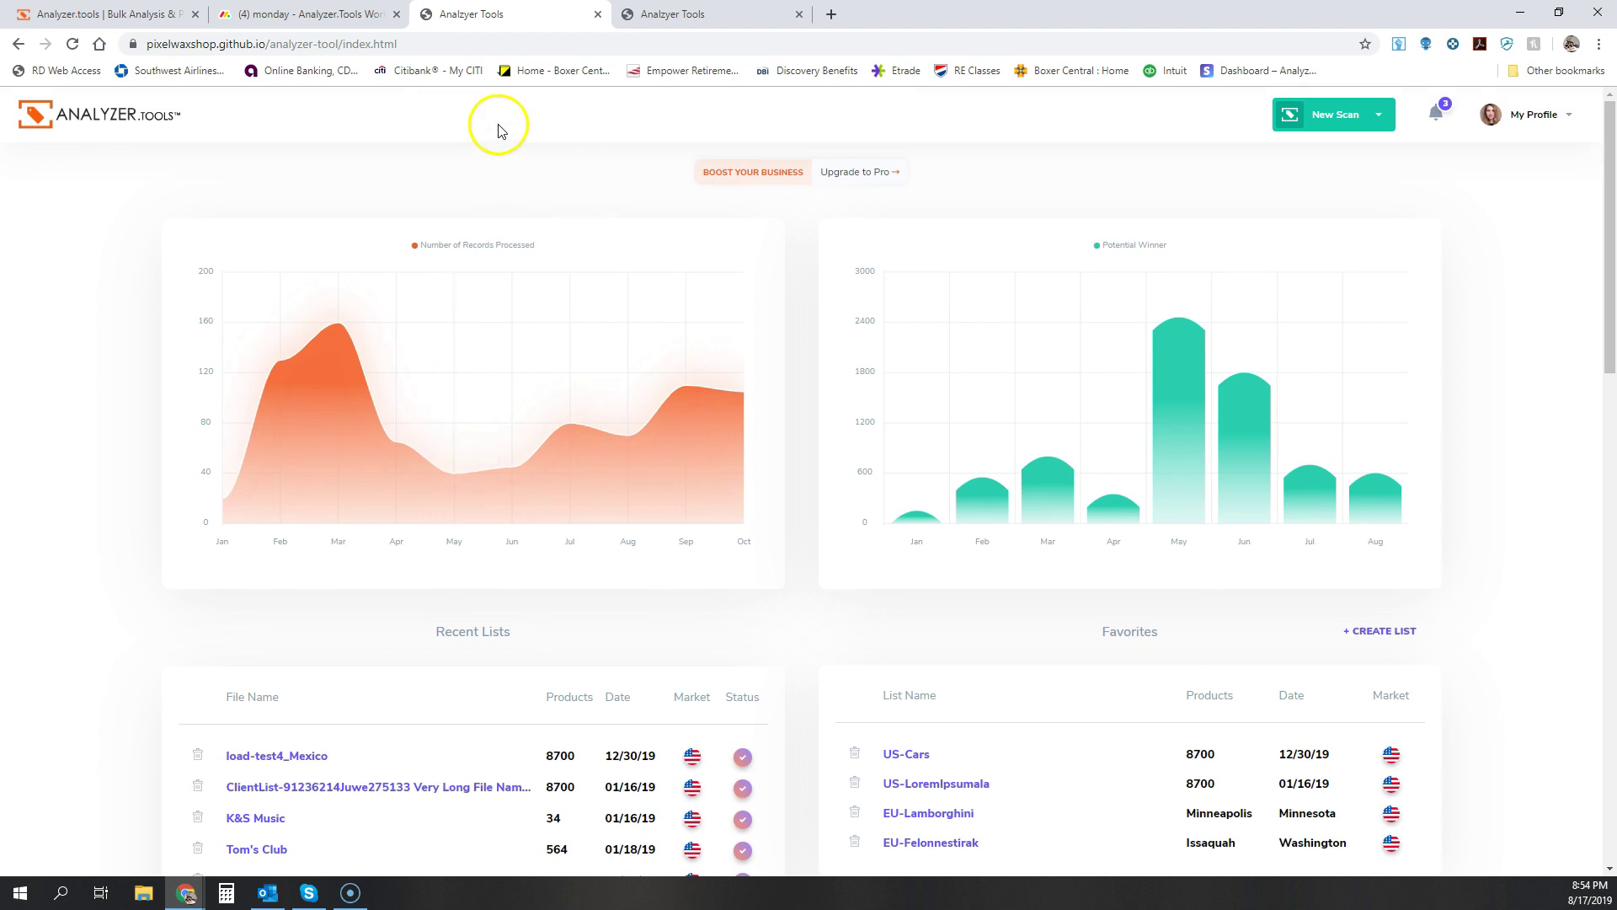
pyautogui.moveTo(743, 335)
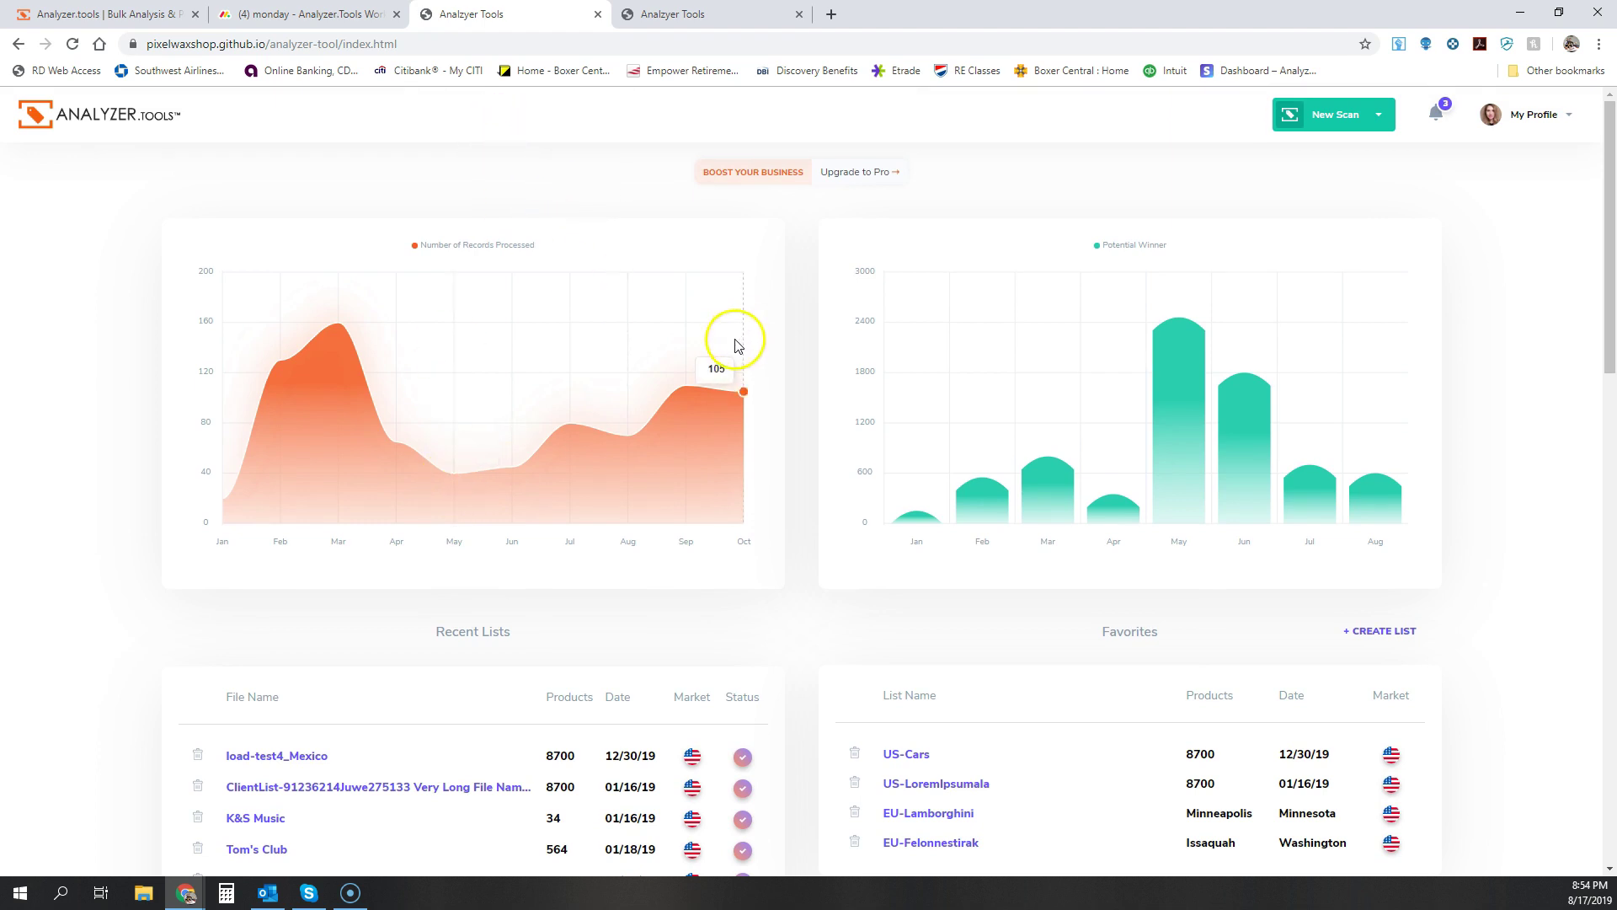
pyautogui.scroll(-2, 495, 320)
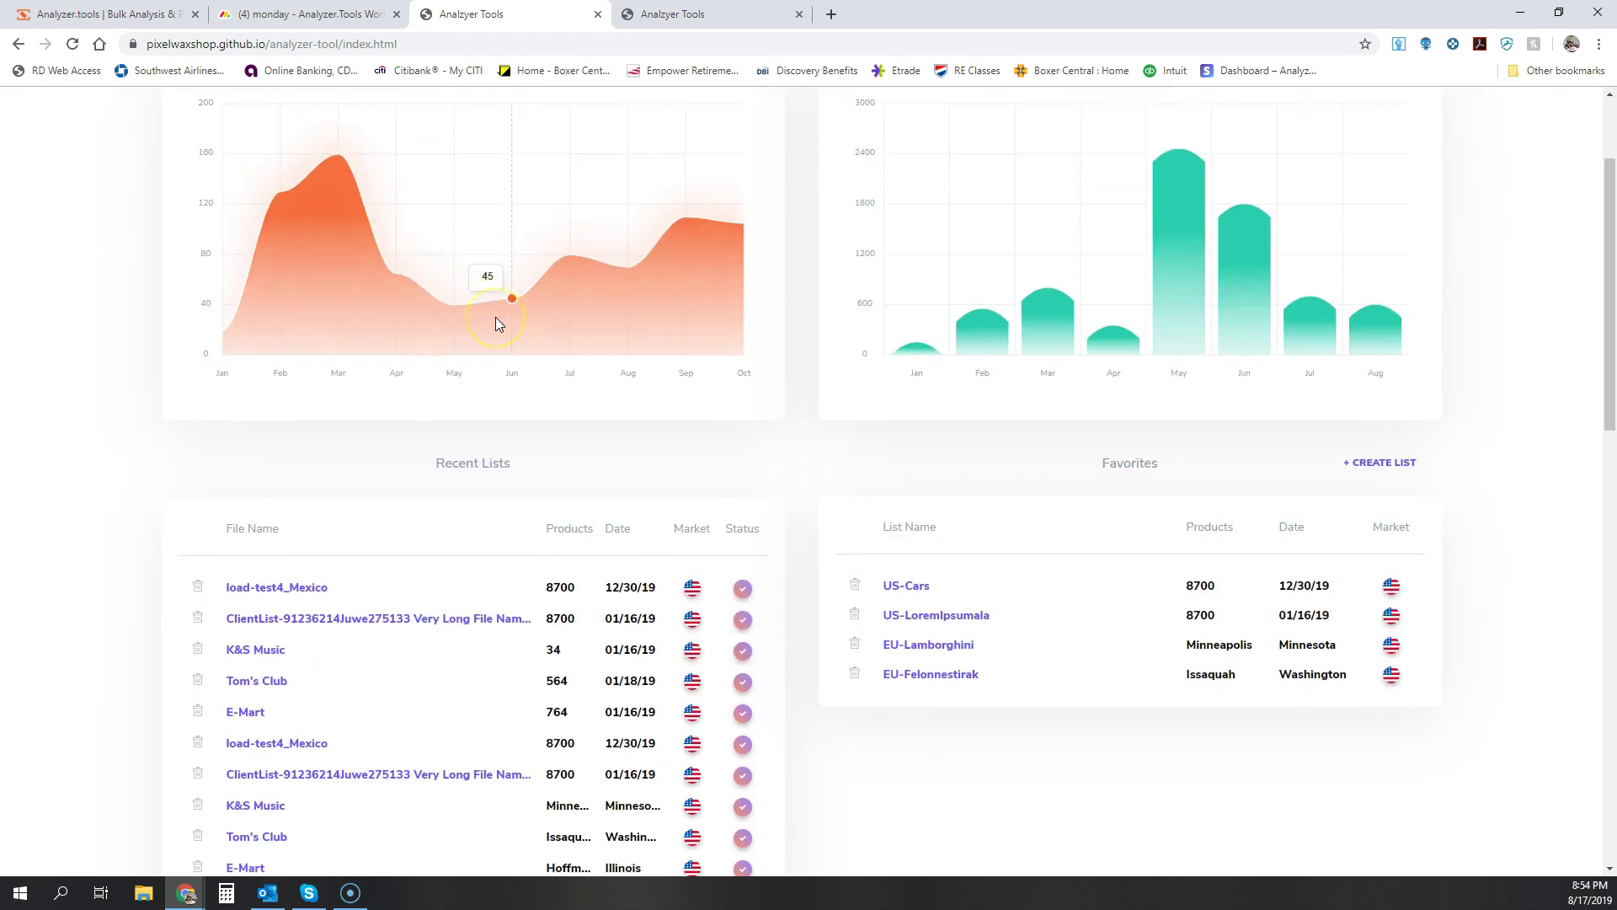
pyautogui.scroll(1, 497, 324)
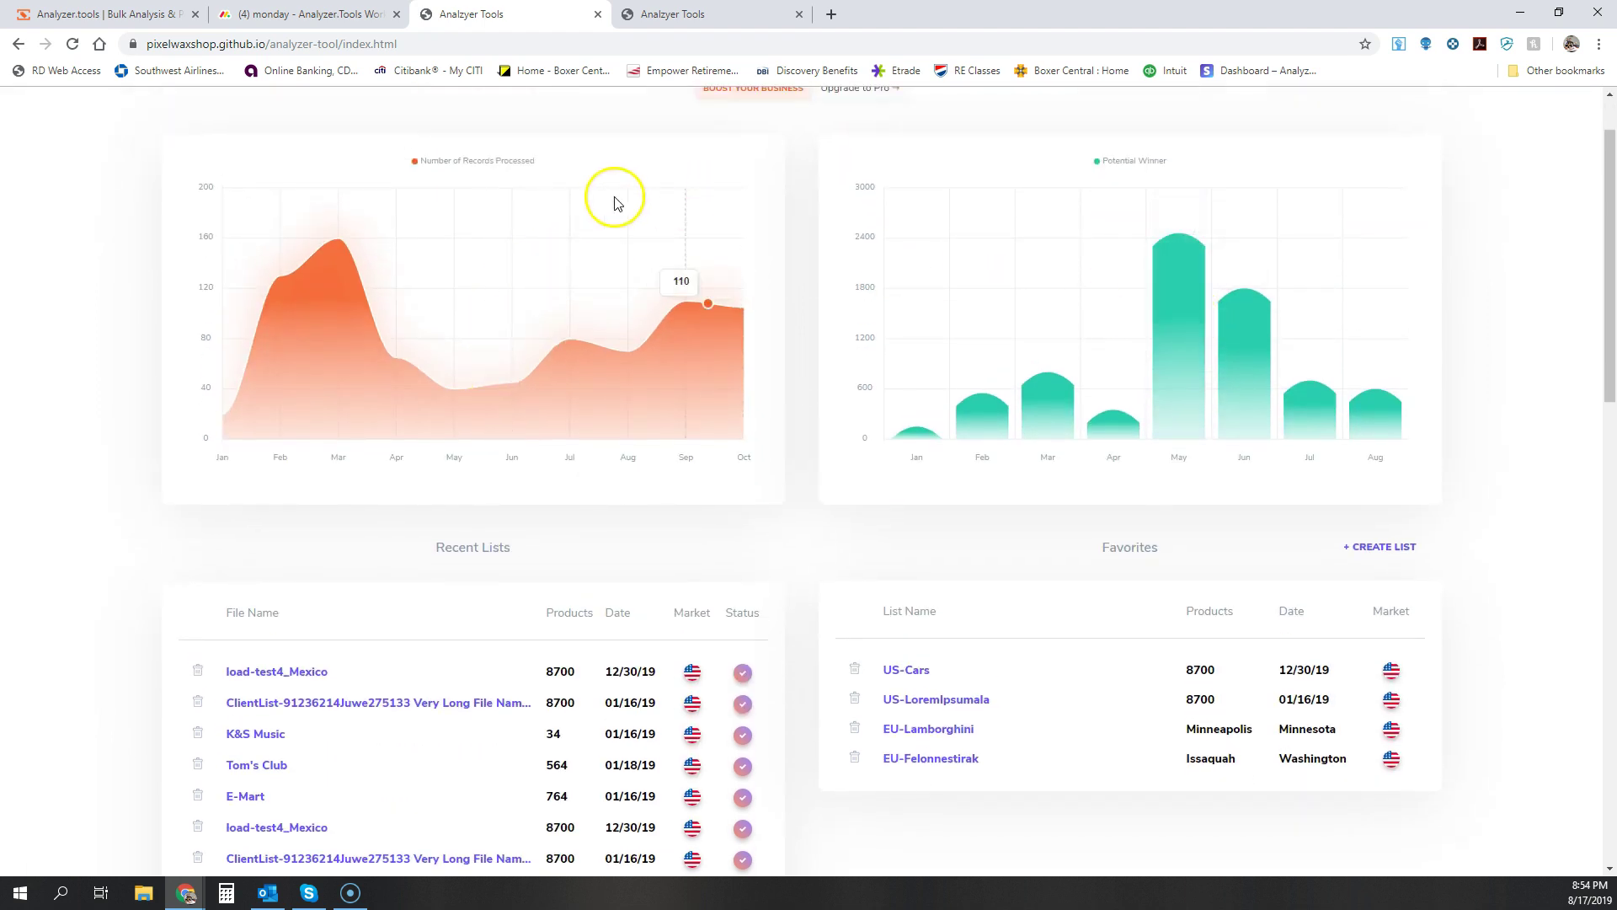
pyautogui.scroll(1, 1009, 324)
pyautogui.click(118, 13)
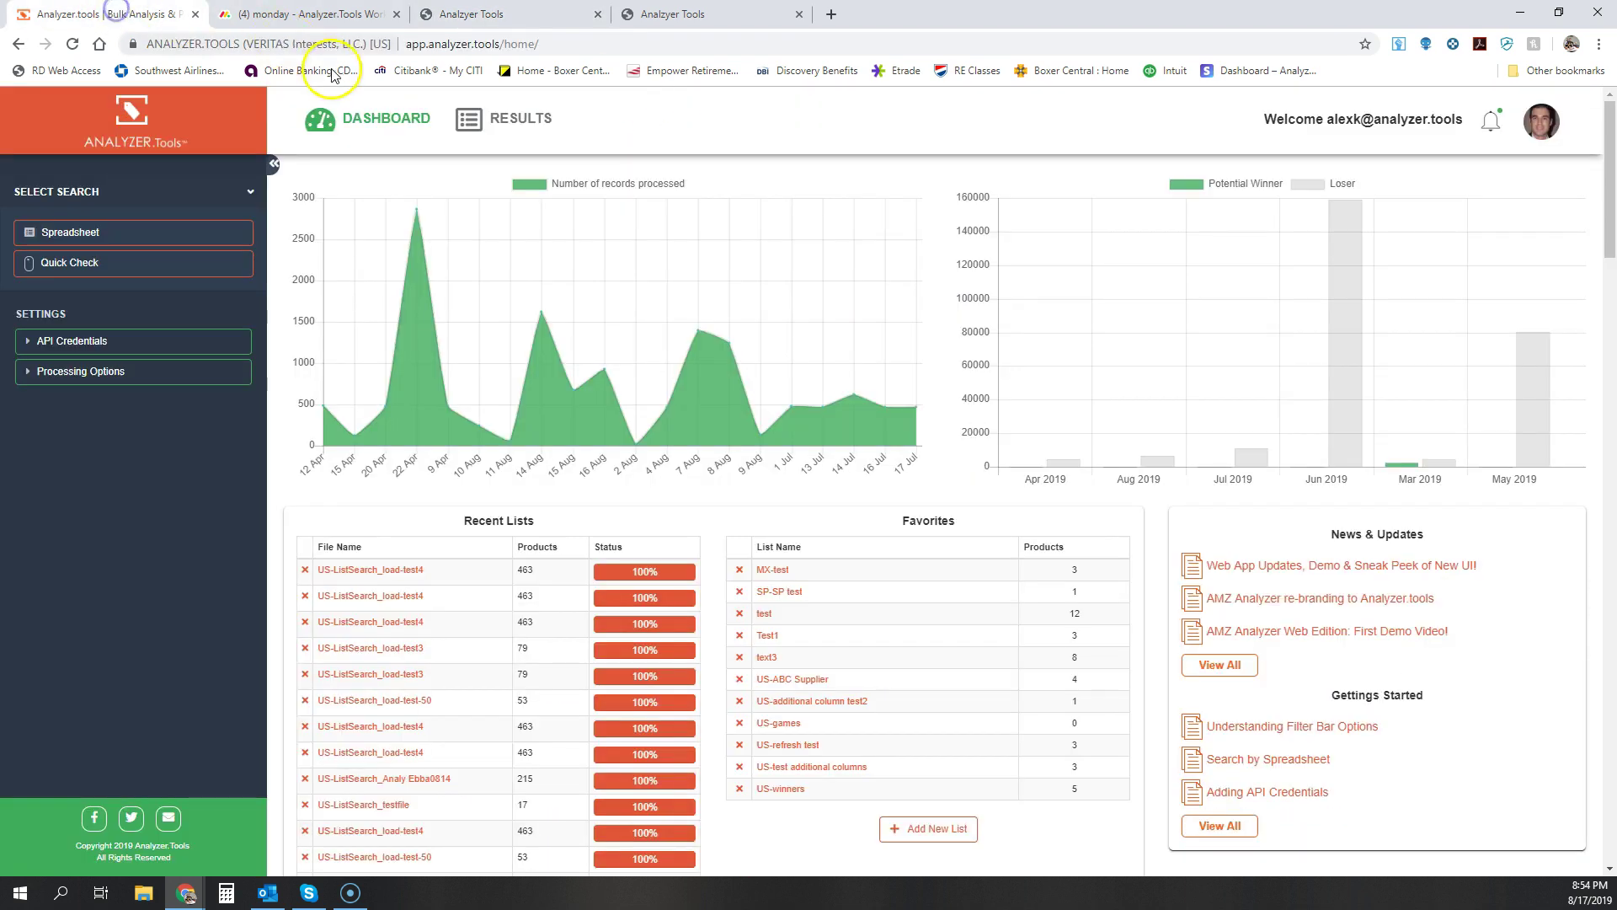
pyautogui.click(475, 16)
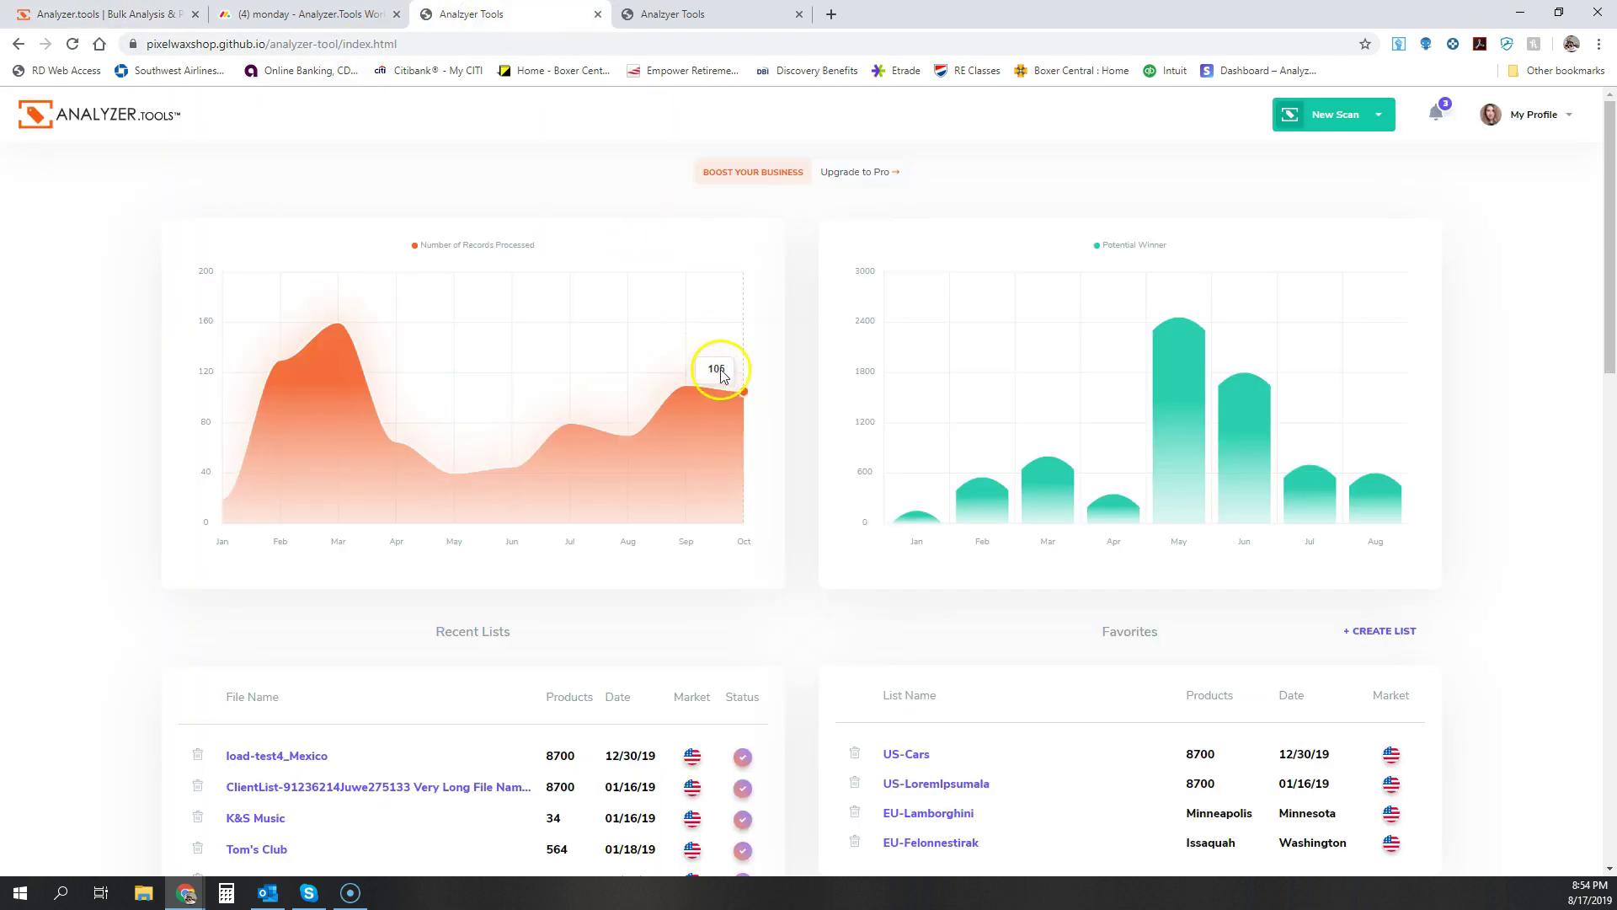
pyautogui.scroll(-2, 718, 370)
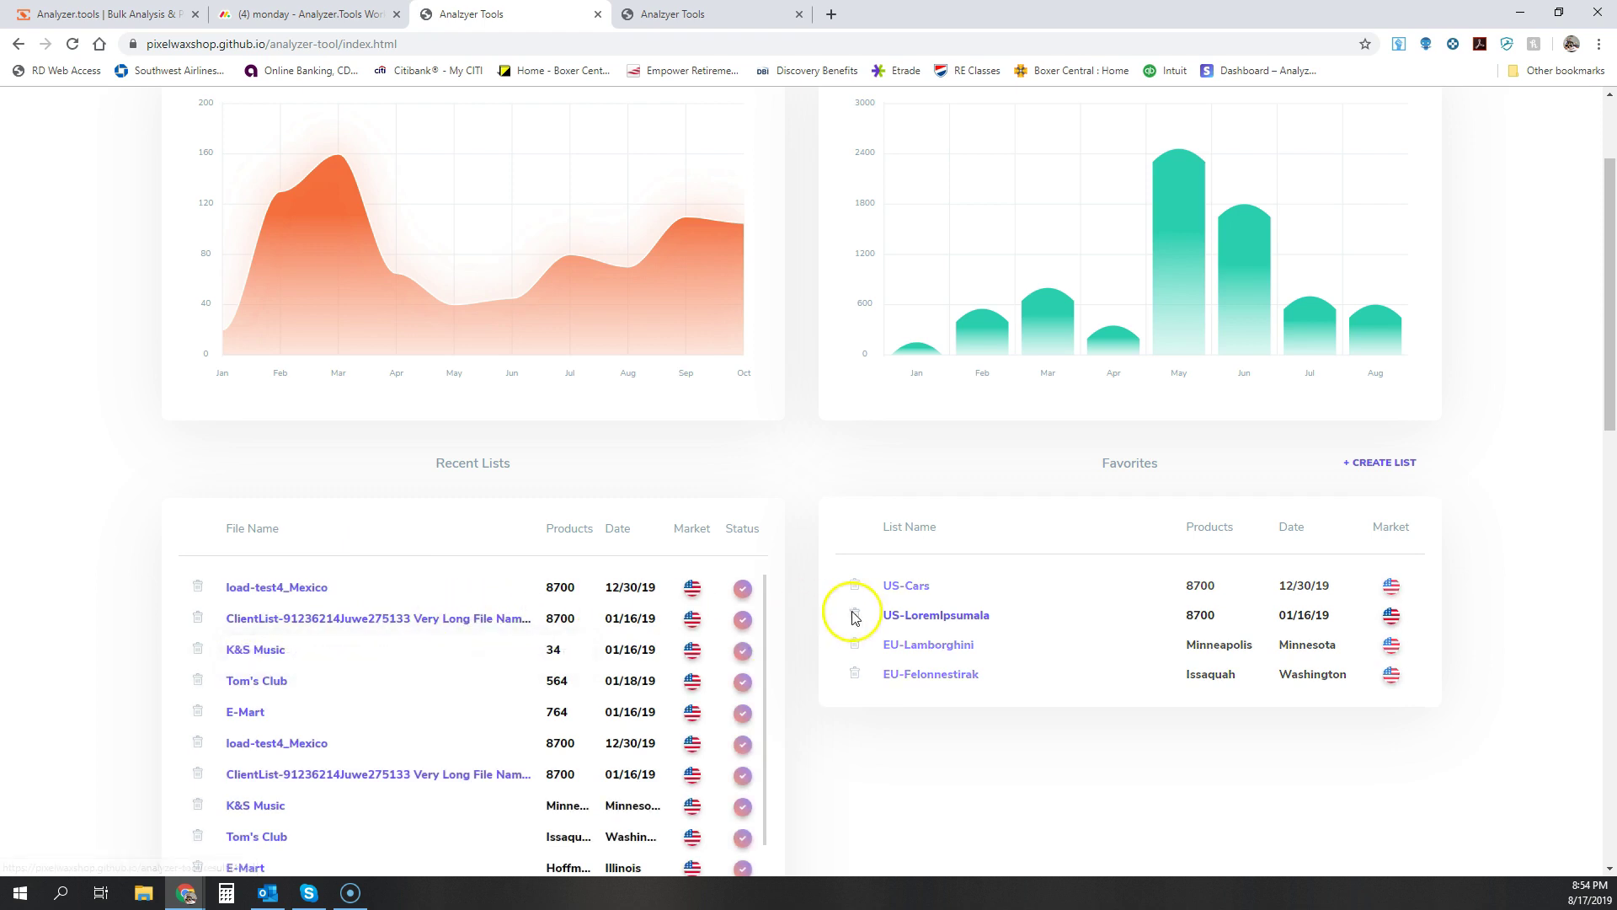
pyautogui.scroll(-8, 863, 615)
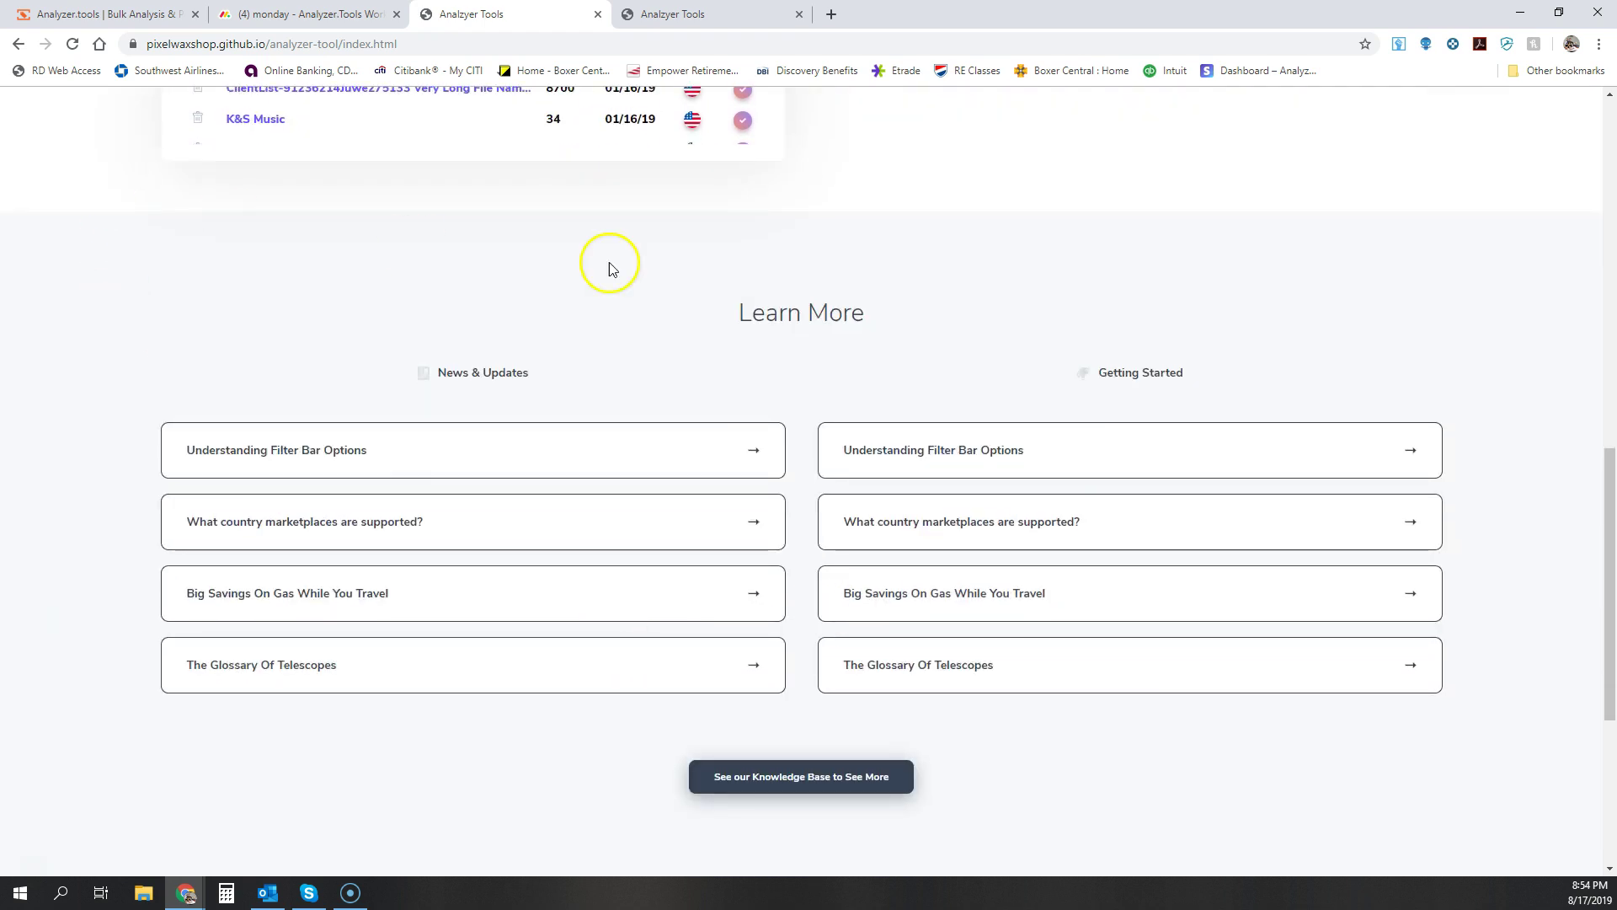
pyautogui.scroll(8, 684, 354)
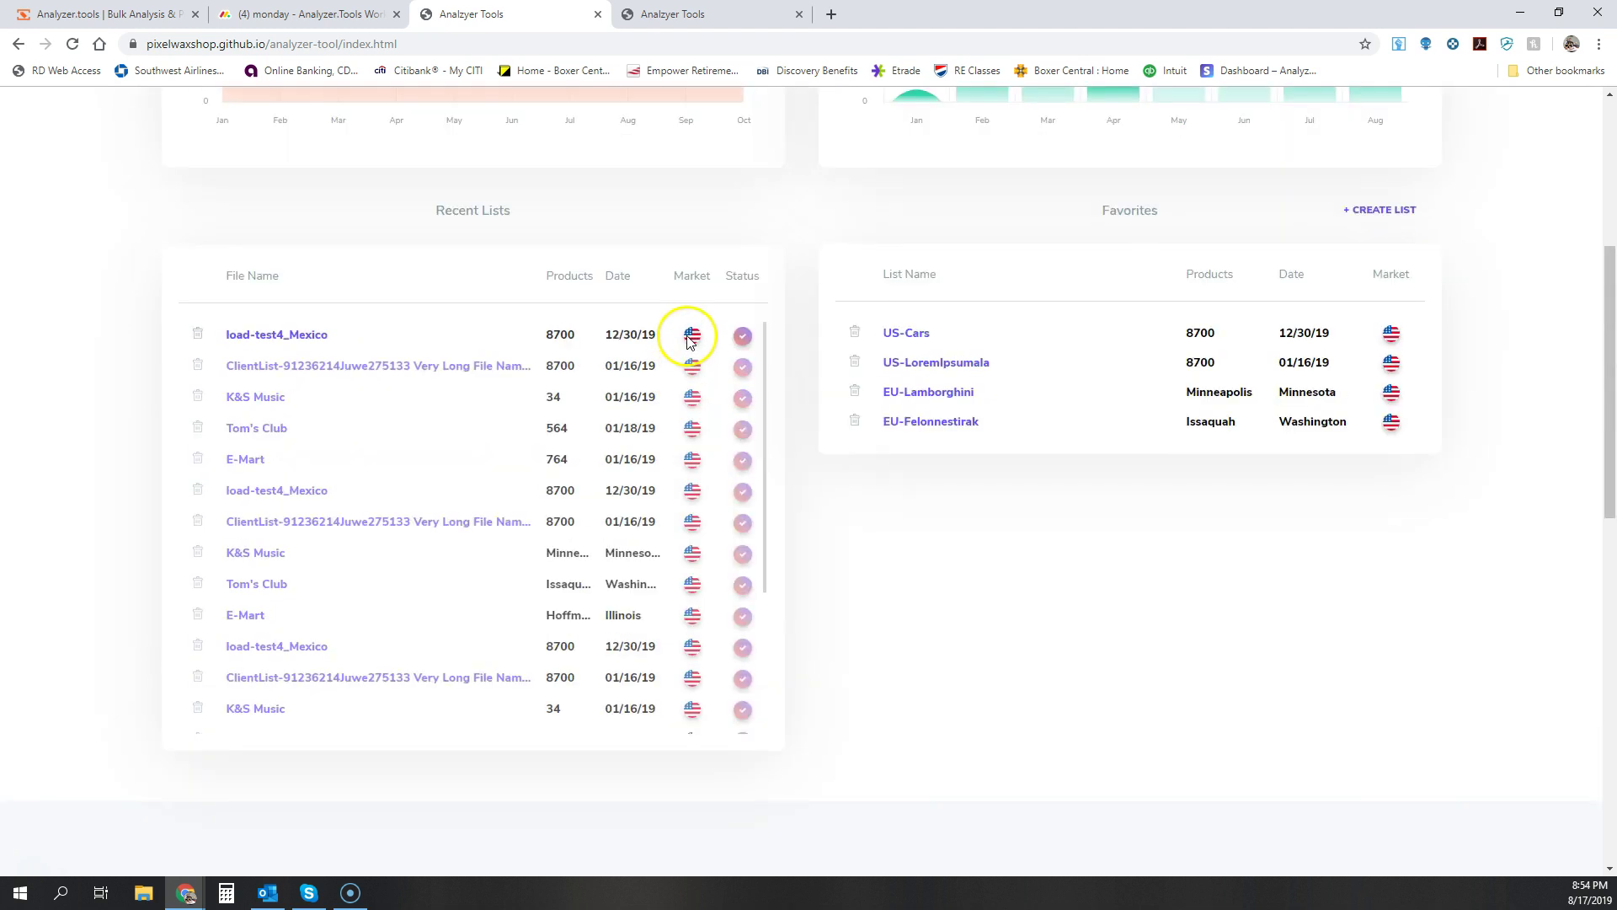
pyautogui.scroll(-8, 685, 336)
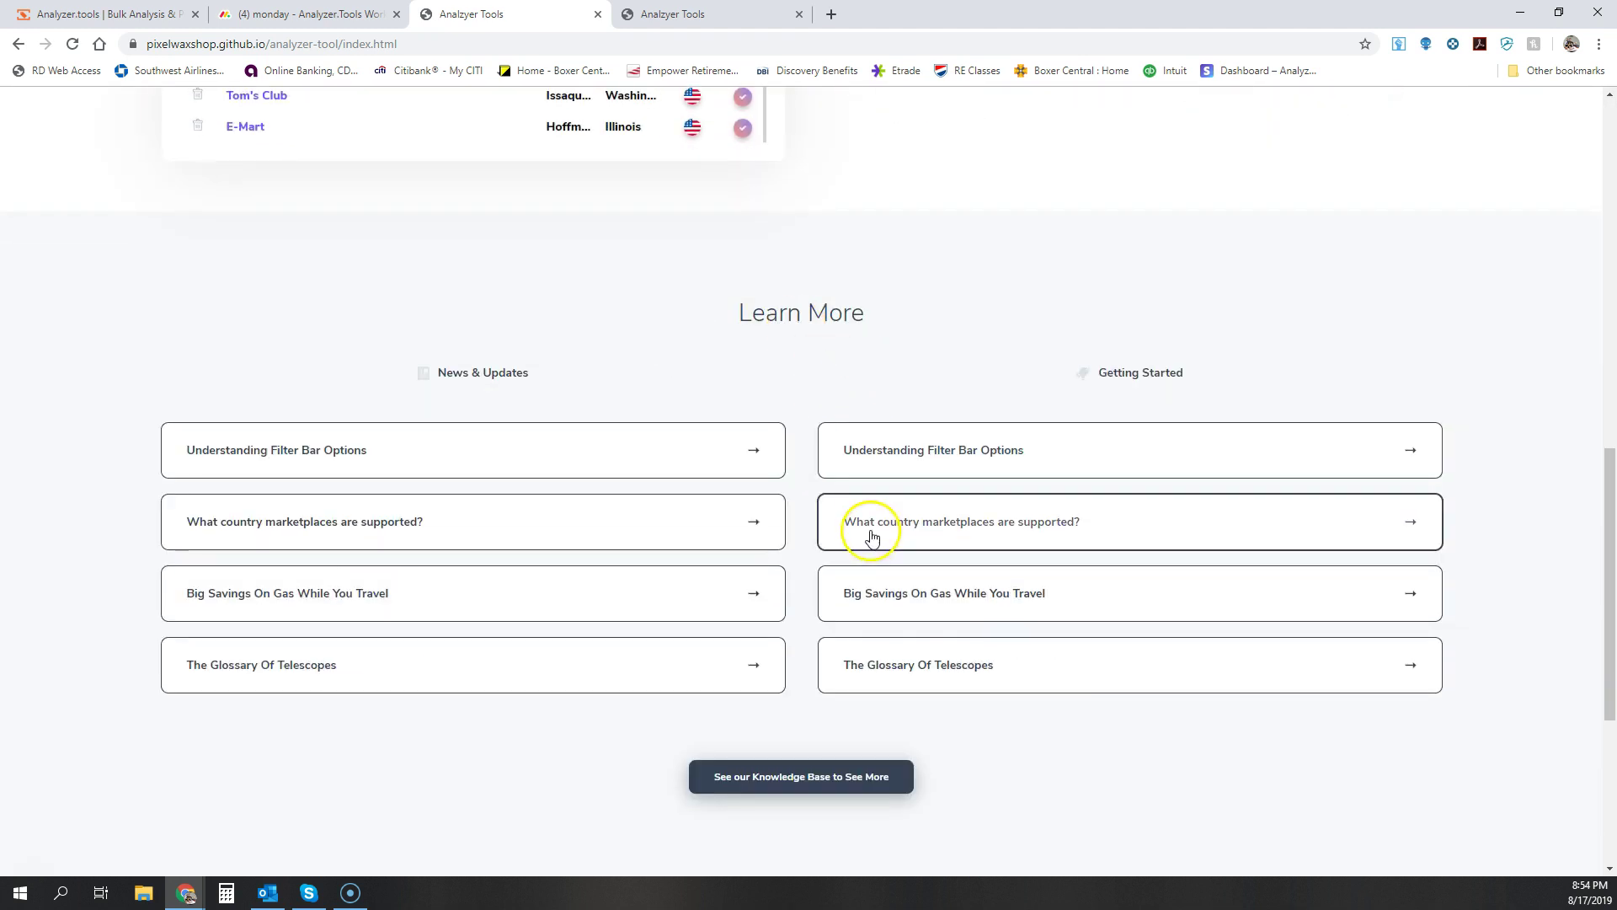
pyautogui.scroll(-3, 867, 532)
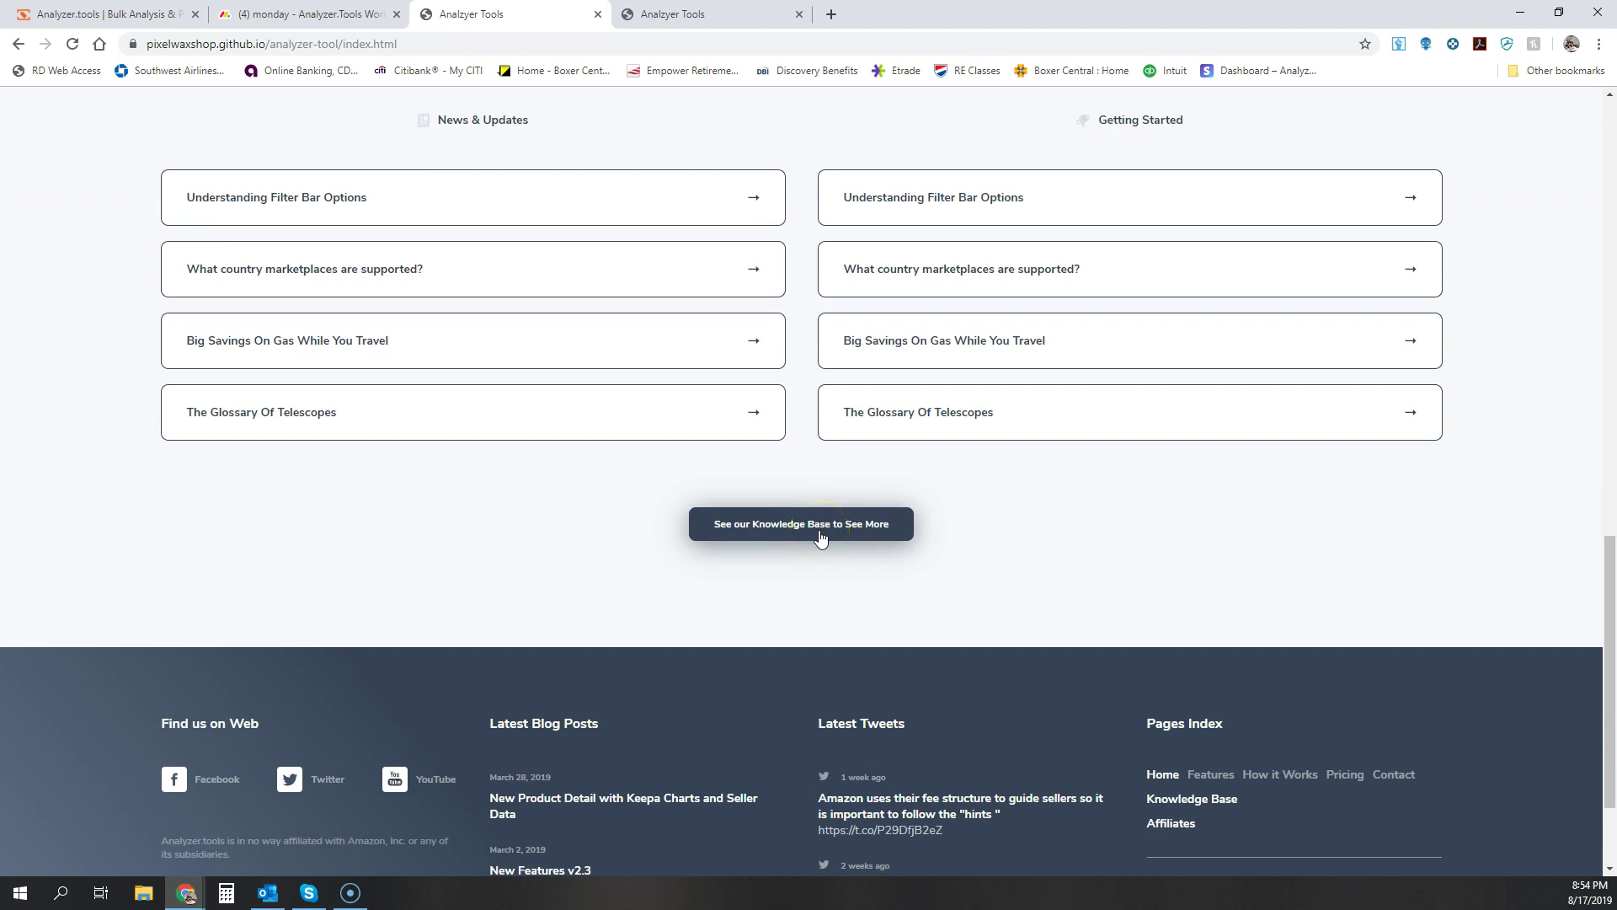
pyautogui.scroll(-2, 822, 536)
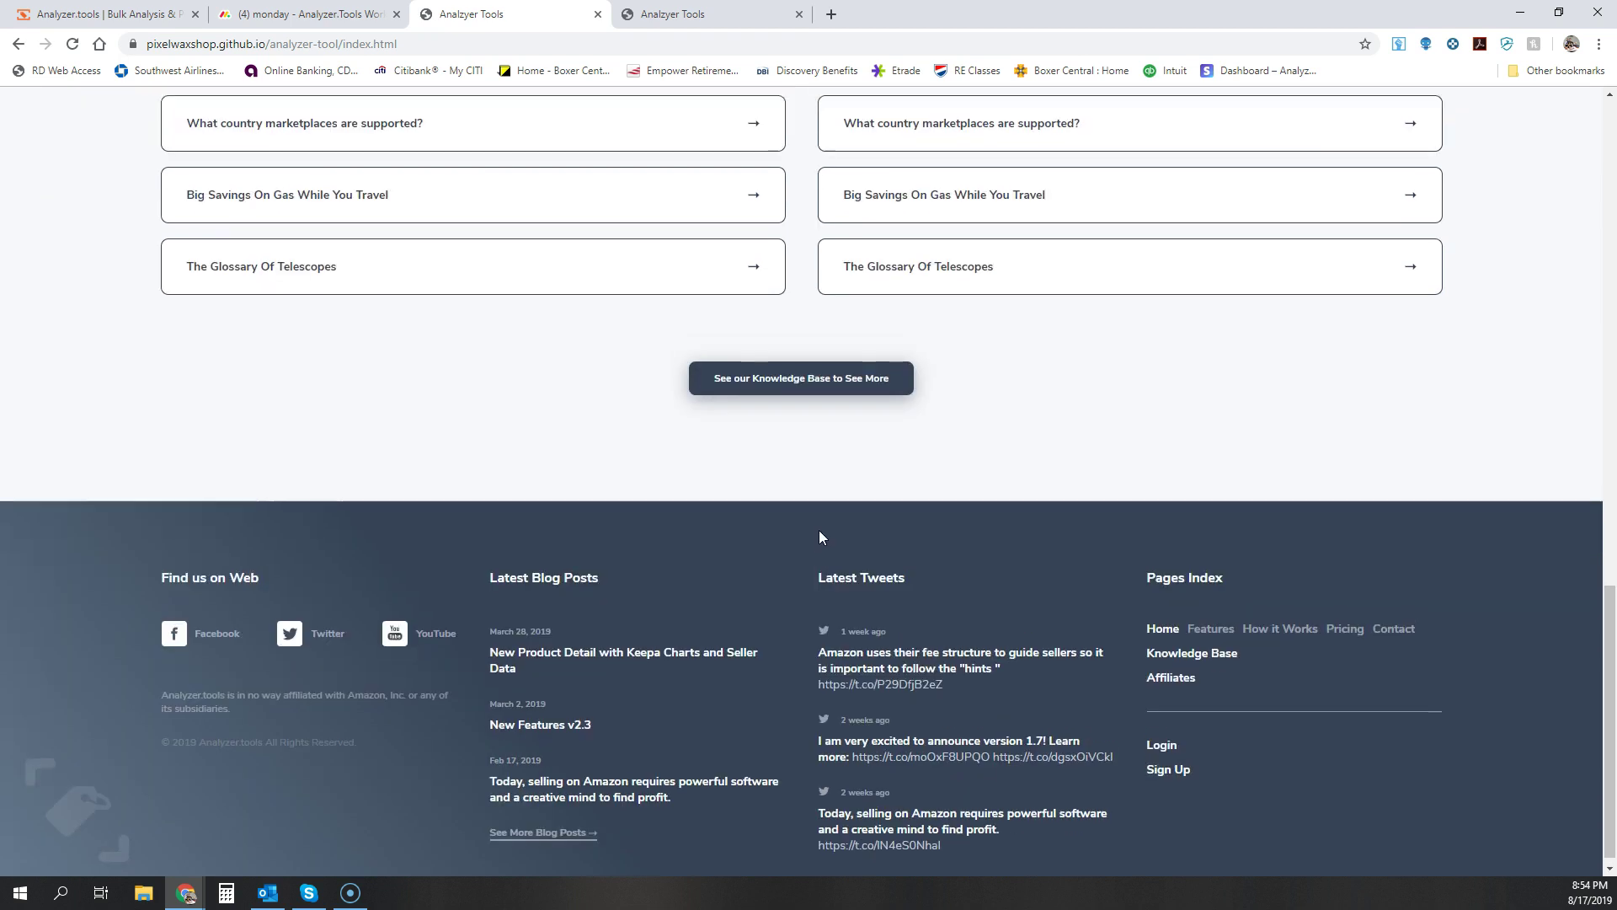
pyautogui.scroll(10, 819, 529)
pyautogui.scroll(-1, 809, 522)
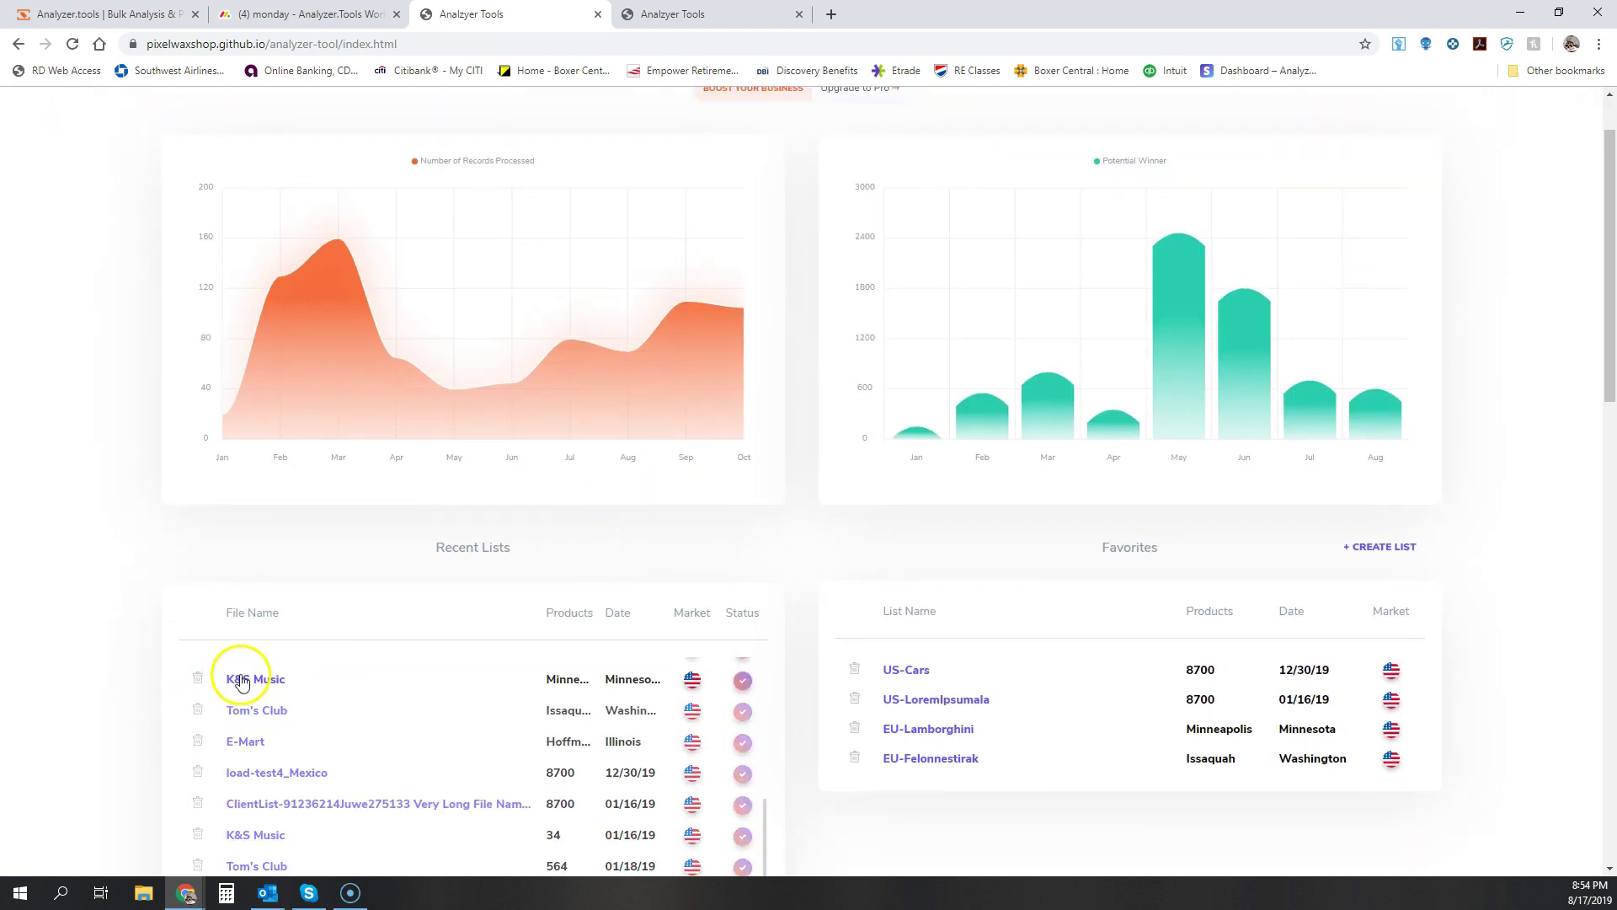
pyautogui.scroll(1, 638, 579)
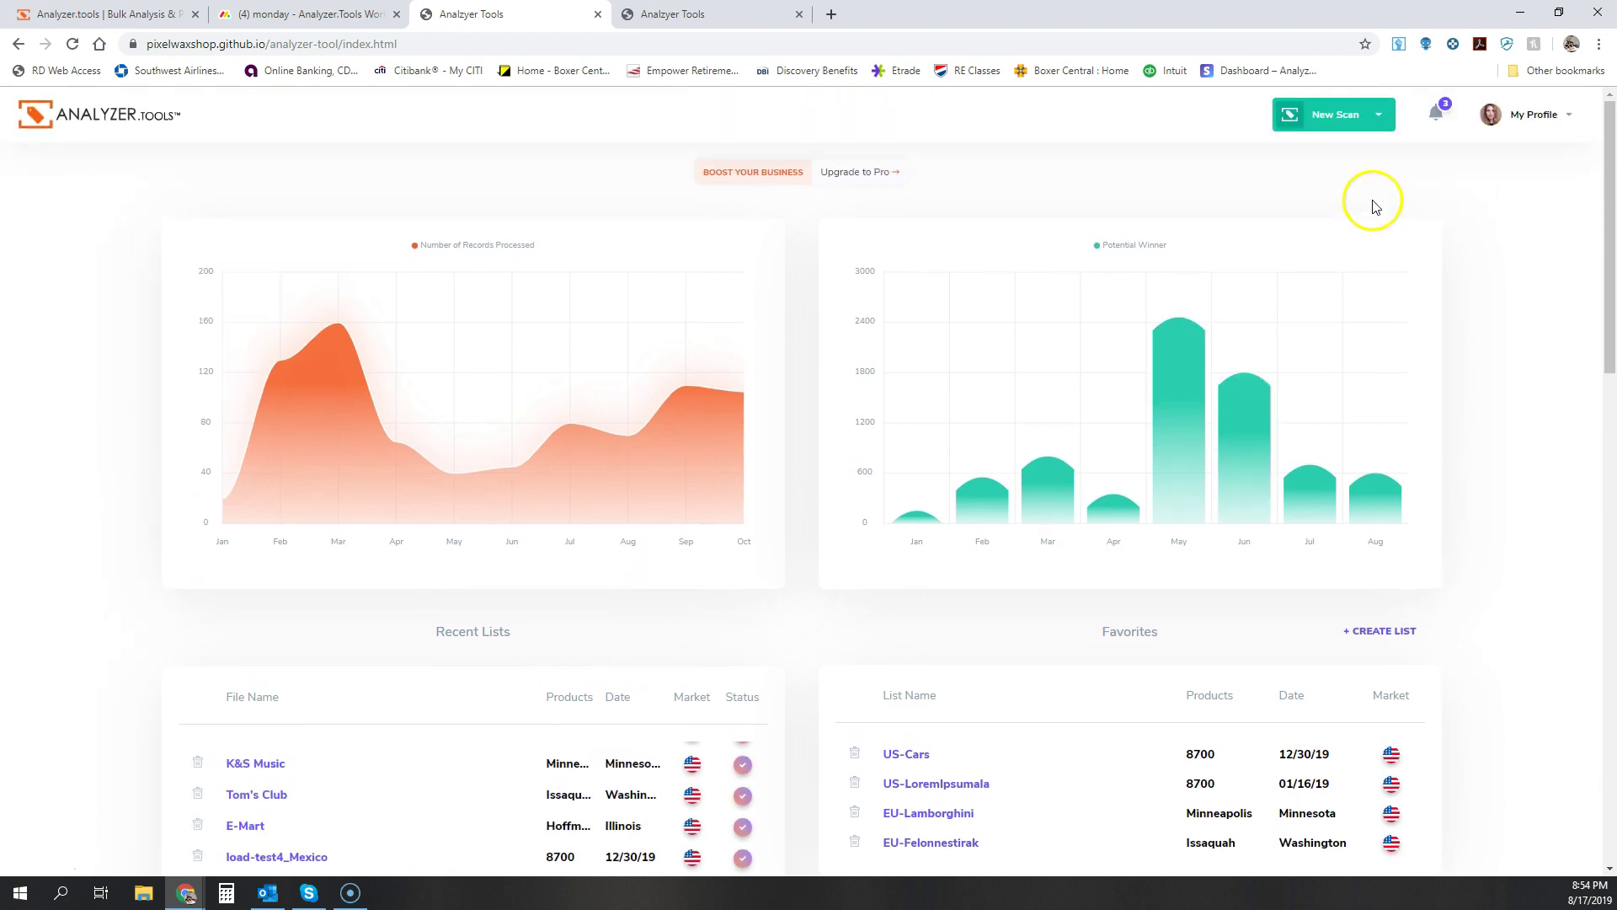
# Start a Process Spreadsheet scan from New Scan, keeping Email Notification switched on.
pyautogui.click(1378, 116)
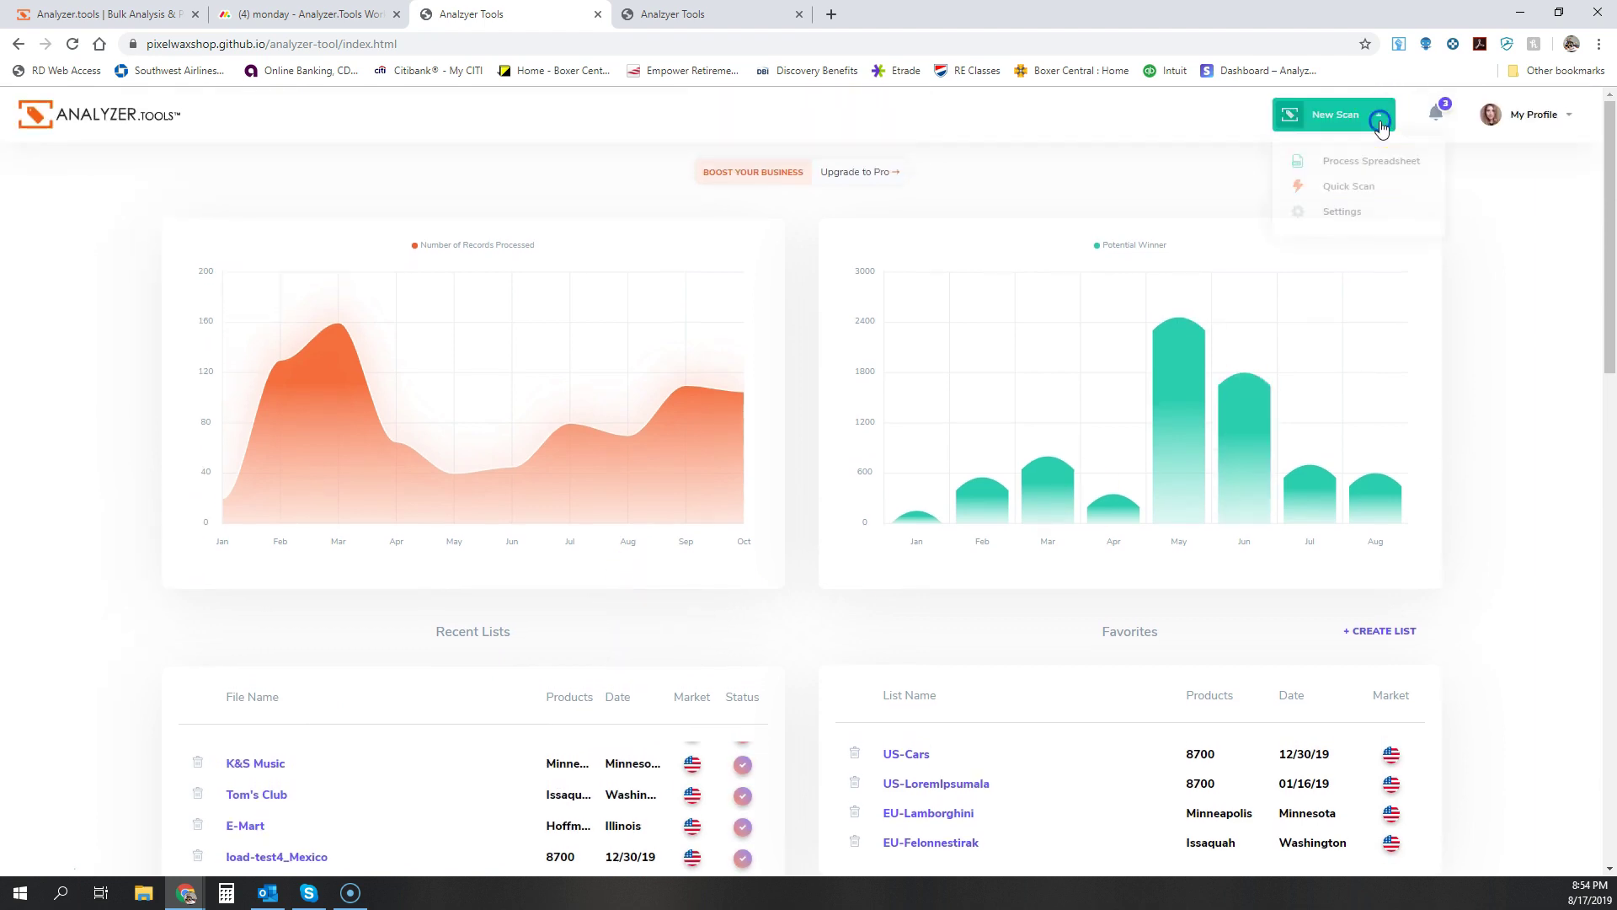
pyautogui.click(1365, 168)
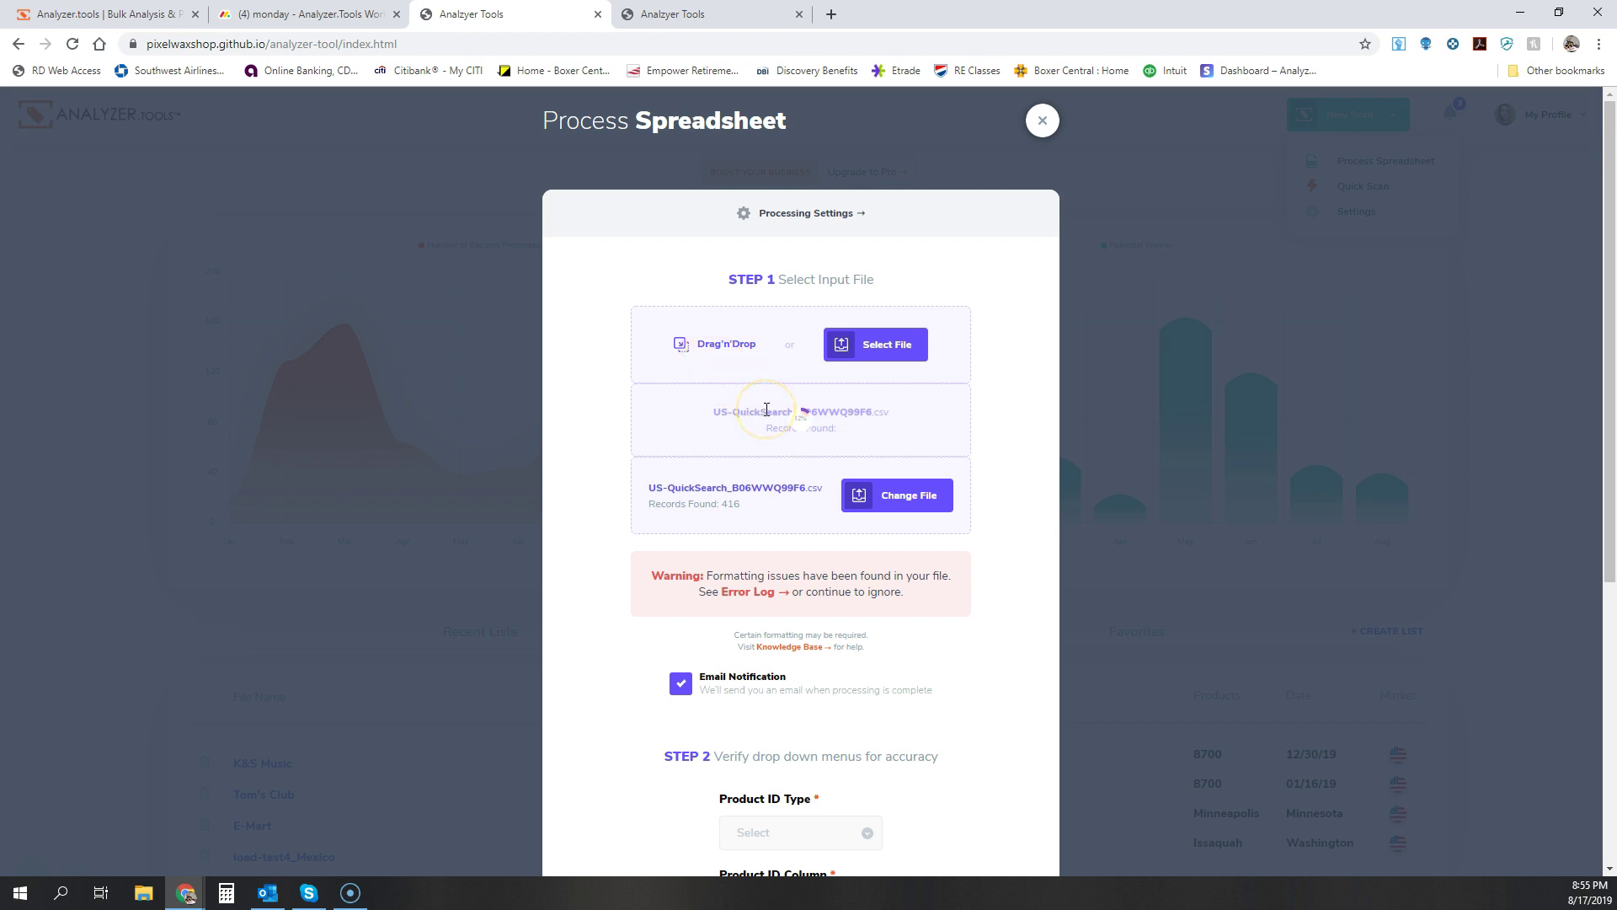
pyautogui.scroll(-2, 762, 455)
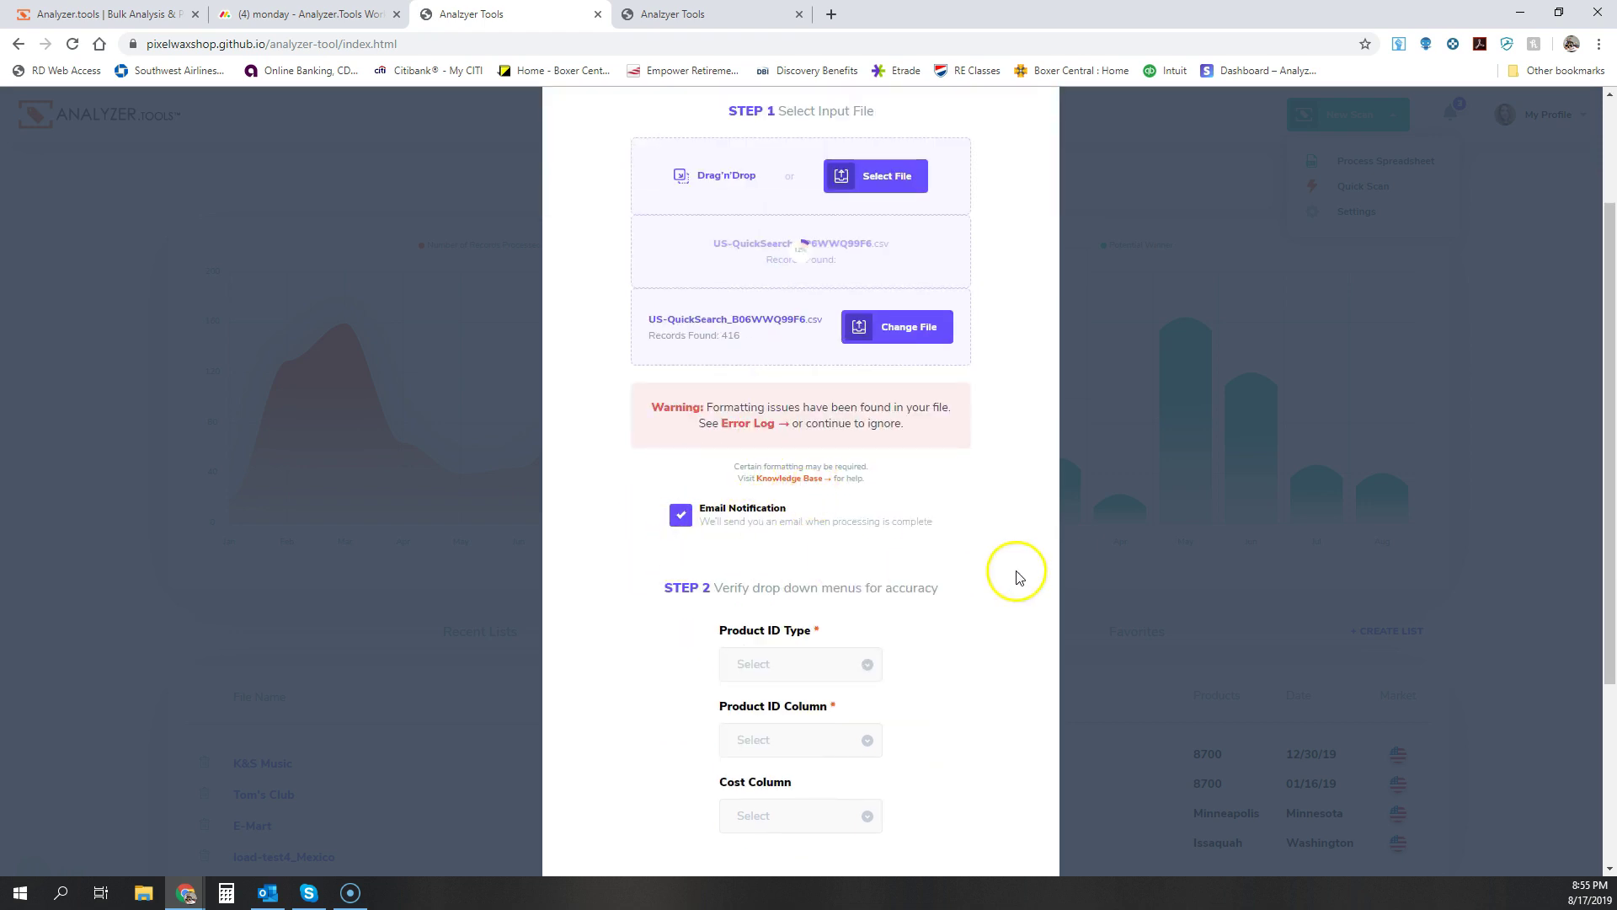
pyautogui.click(679, 515)
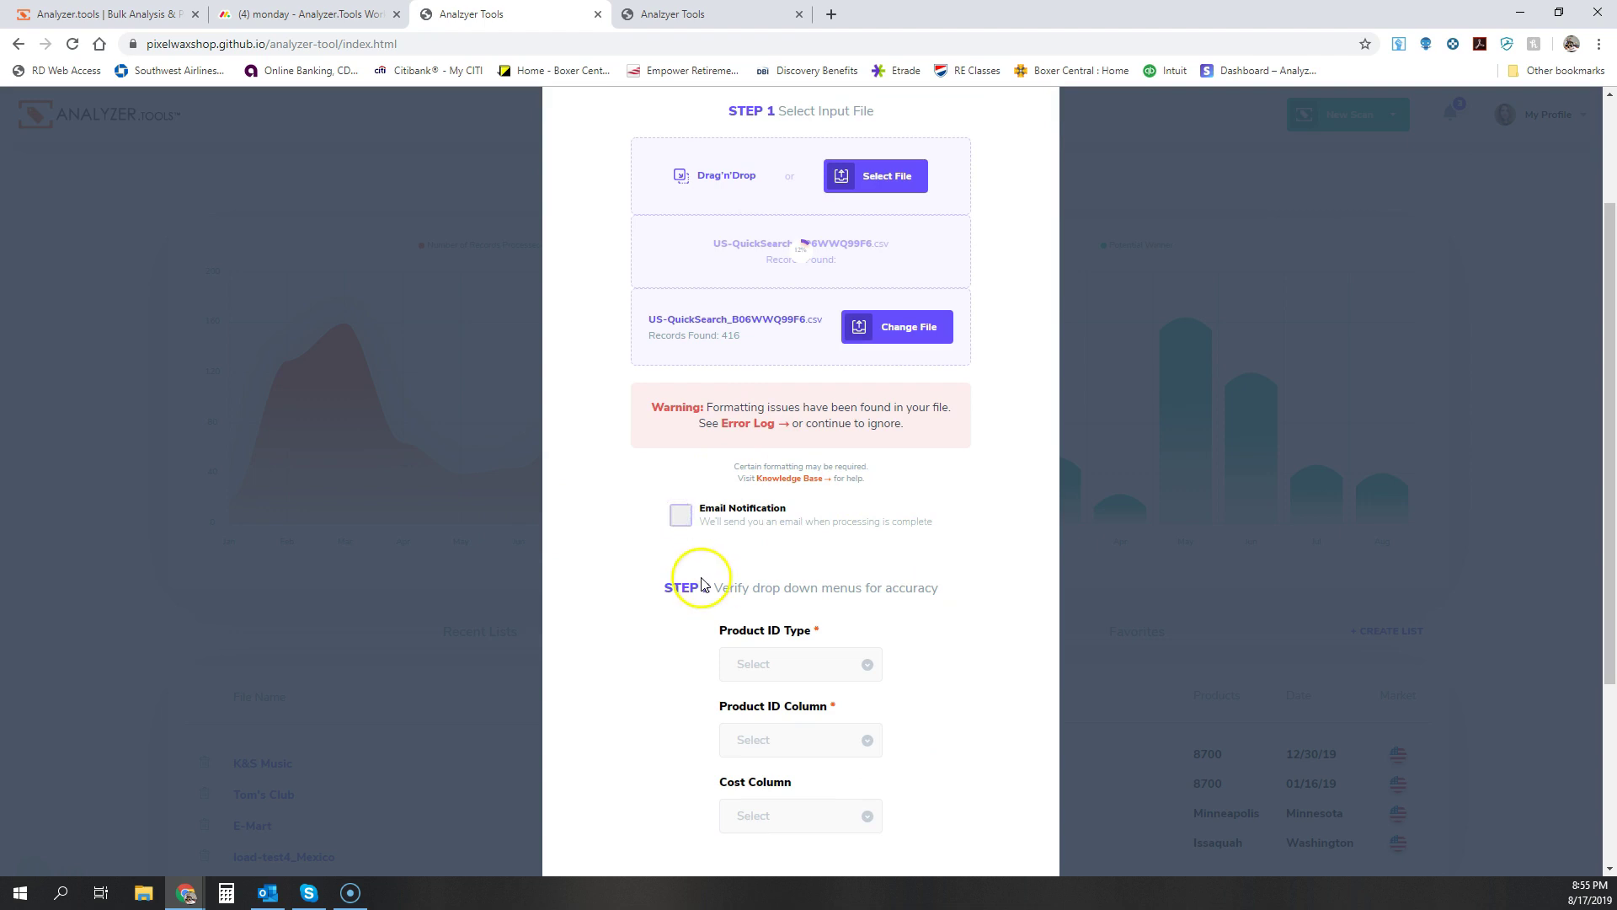
pyautogui.click(679, 518)
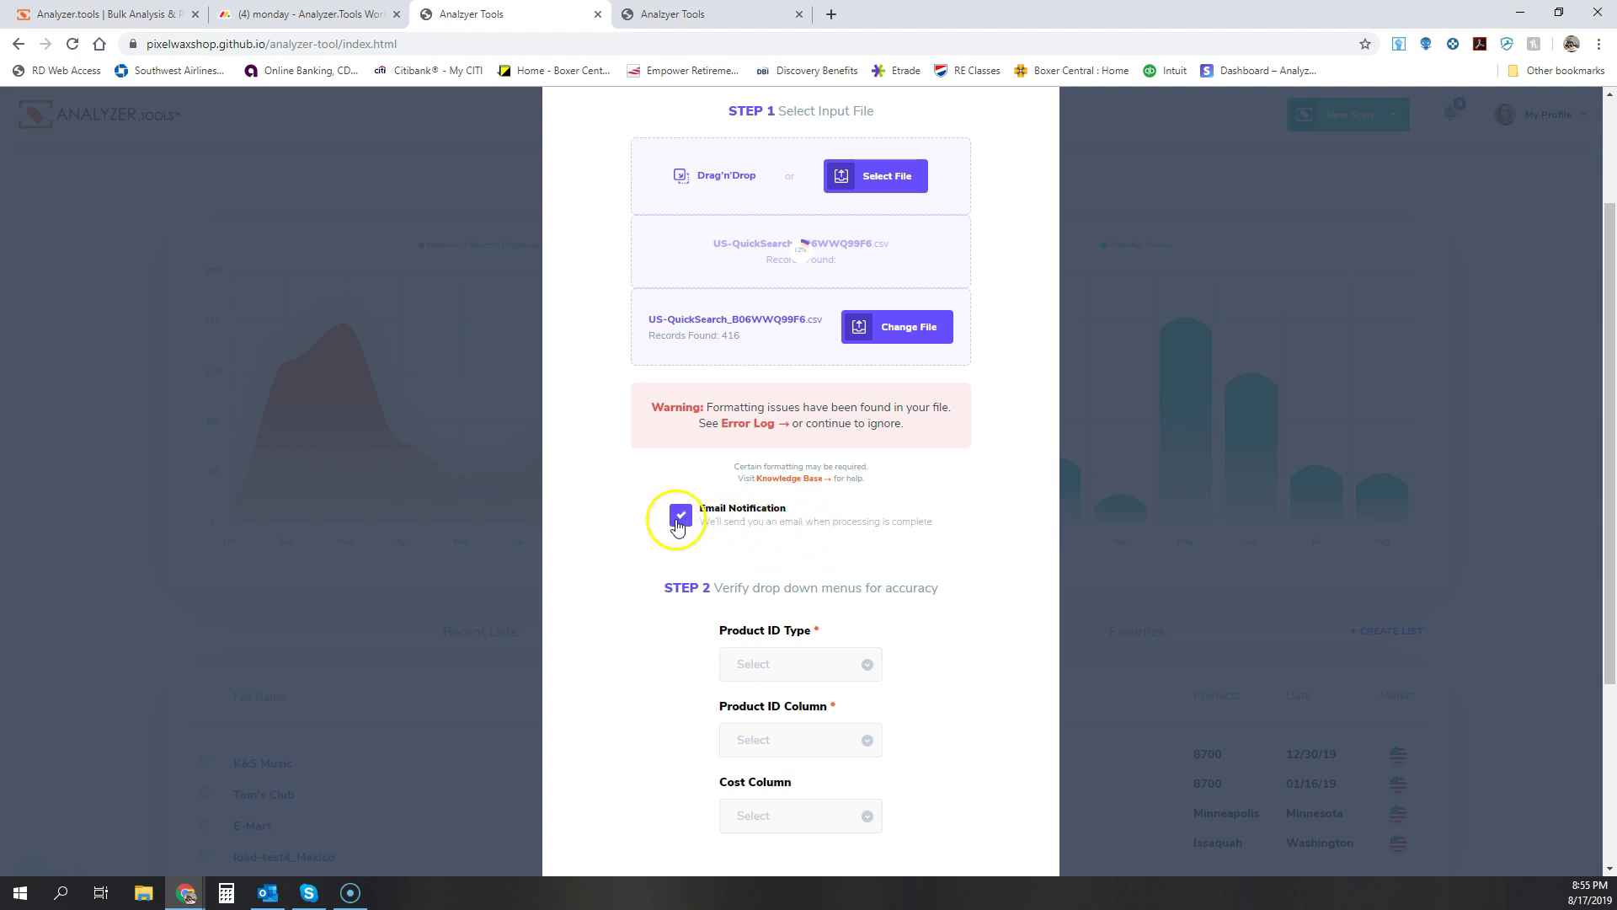
pyautogui.scroll(2, 790, 508)
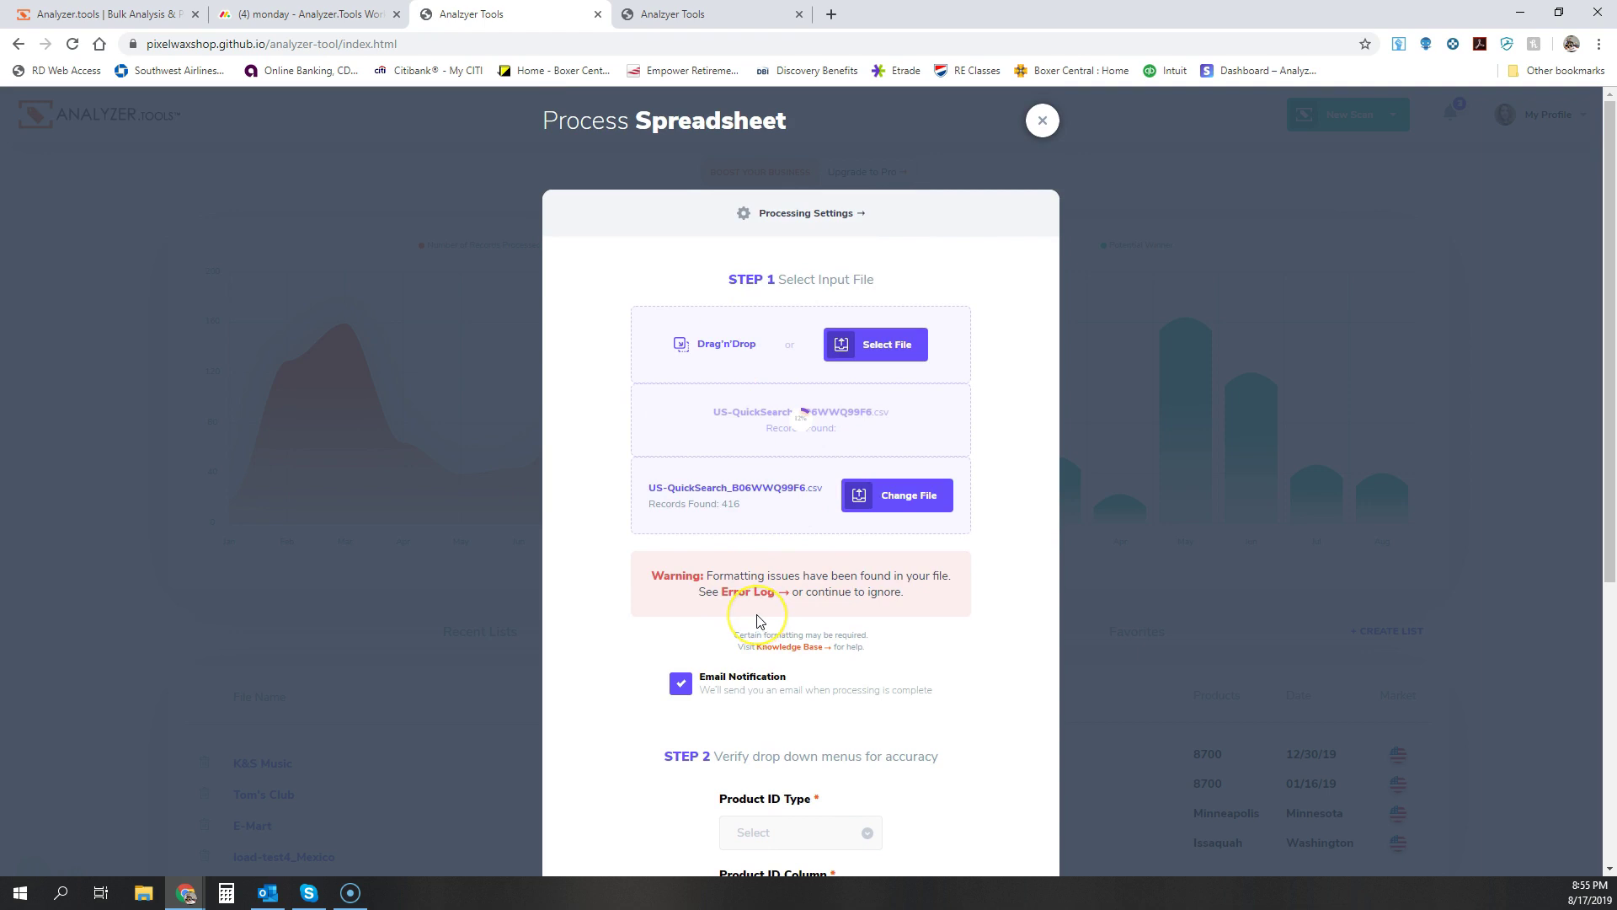
pyautogui.scroll(-5, 756, 621)
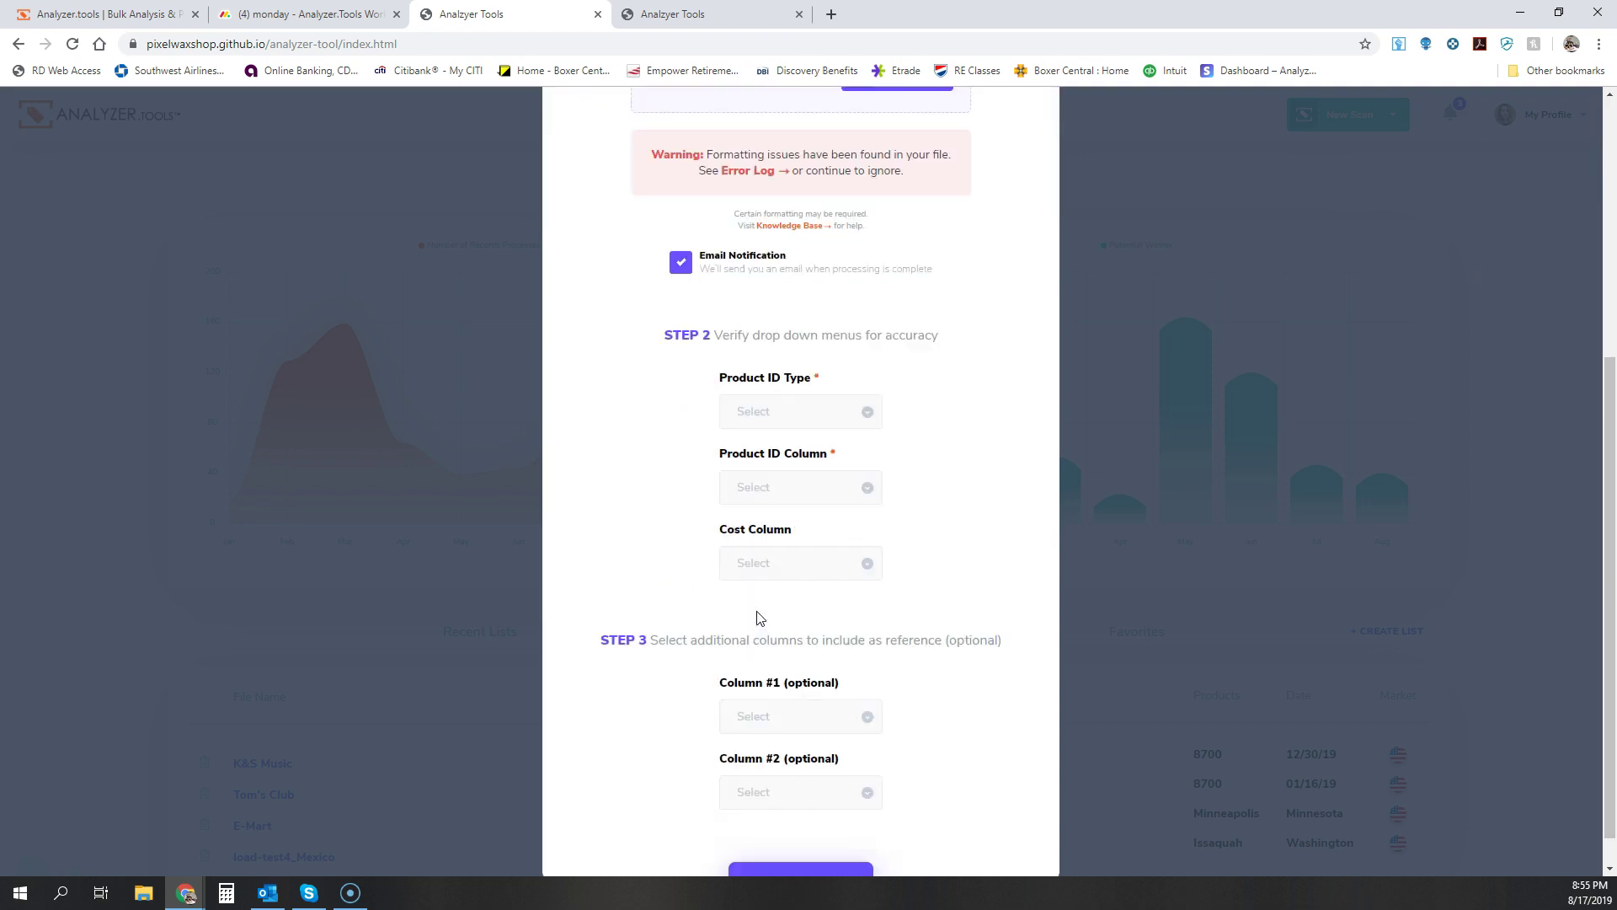
pyautogui.scroll(-1, 760, 600)
pyautogui.scroll(5, 821, 674)
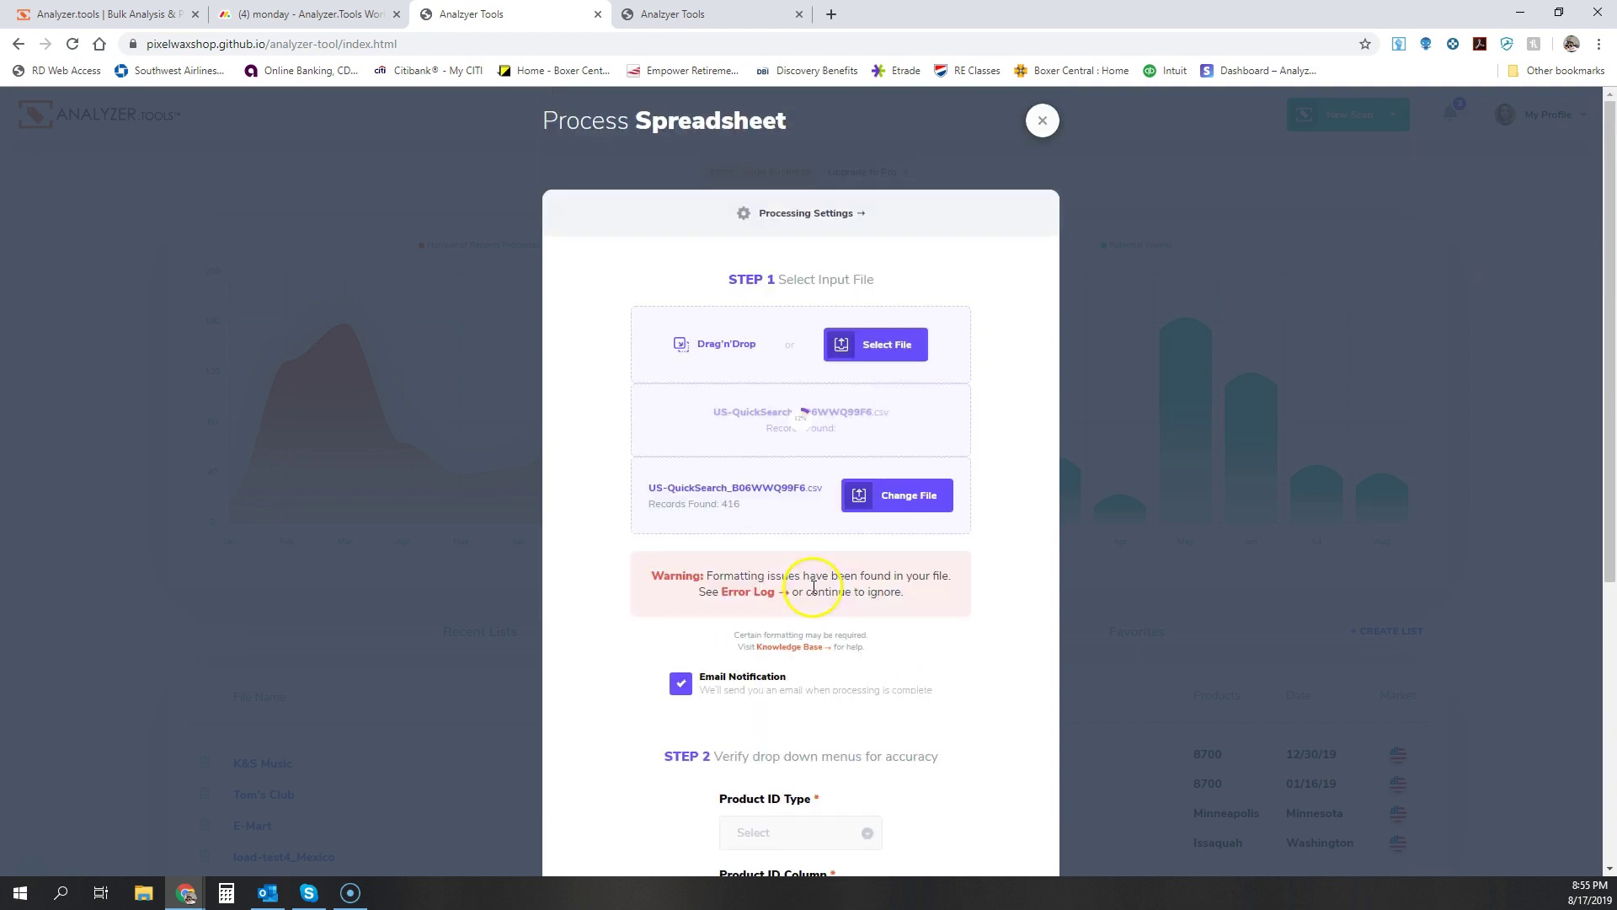
# Open the processing settings on the API Credentials section.
pyautogui.click(806, 215)
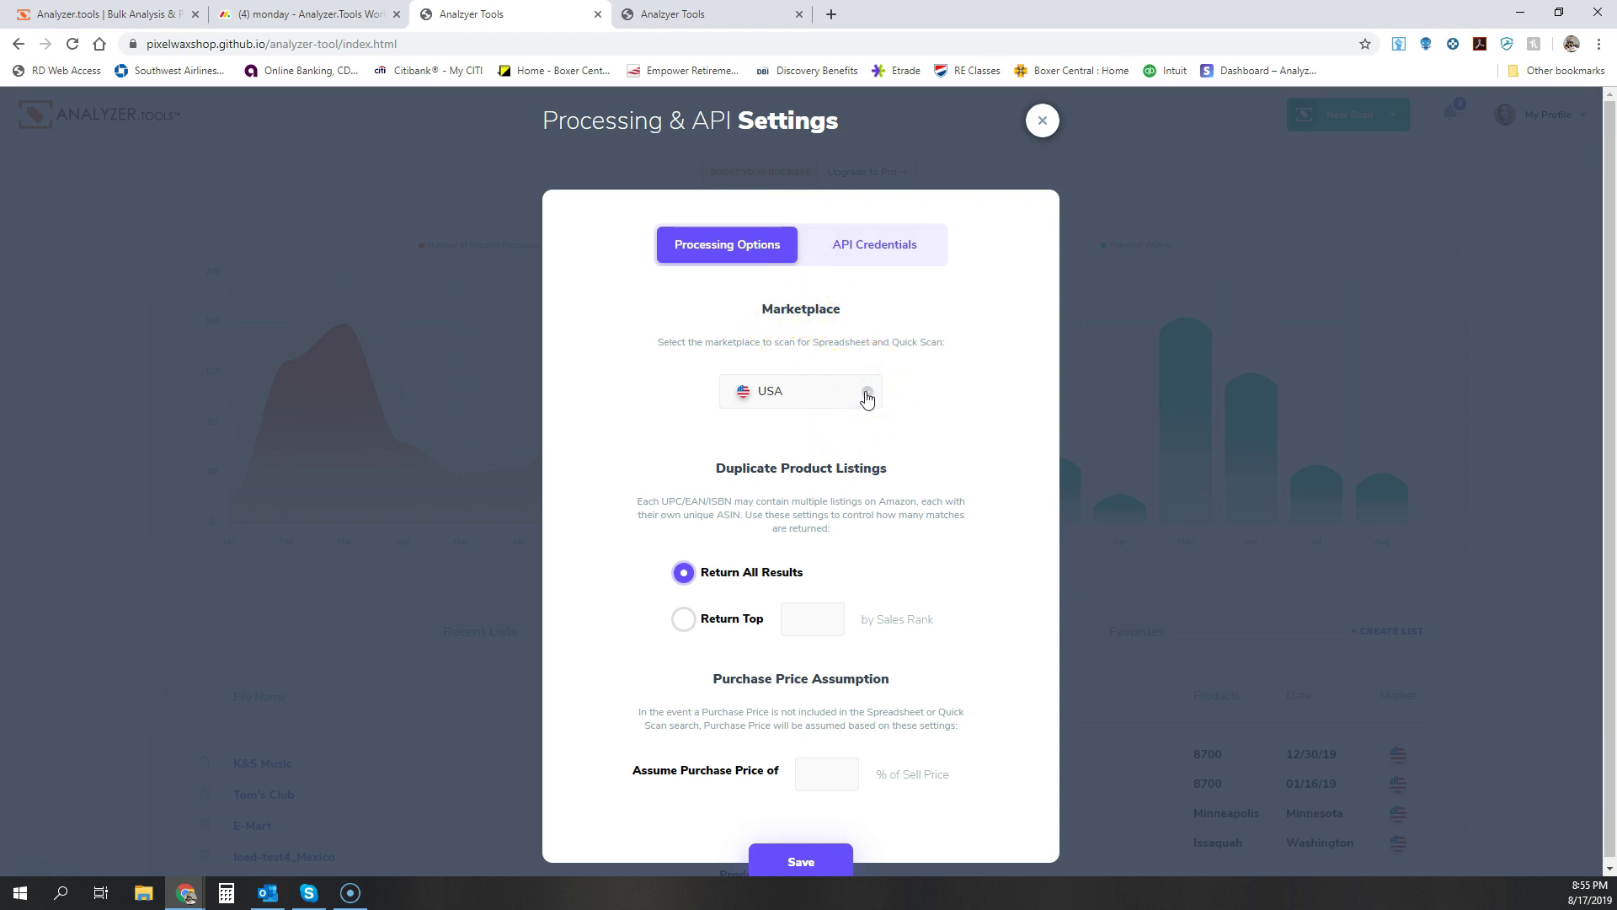
pyautogui.click(842, 461)
pyautogui.click(859, 252)
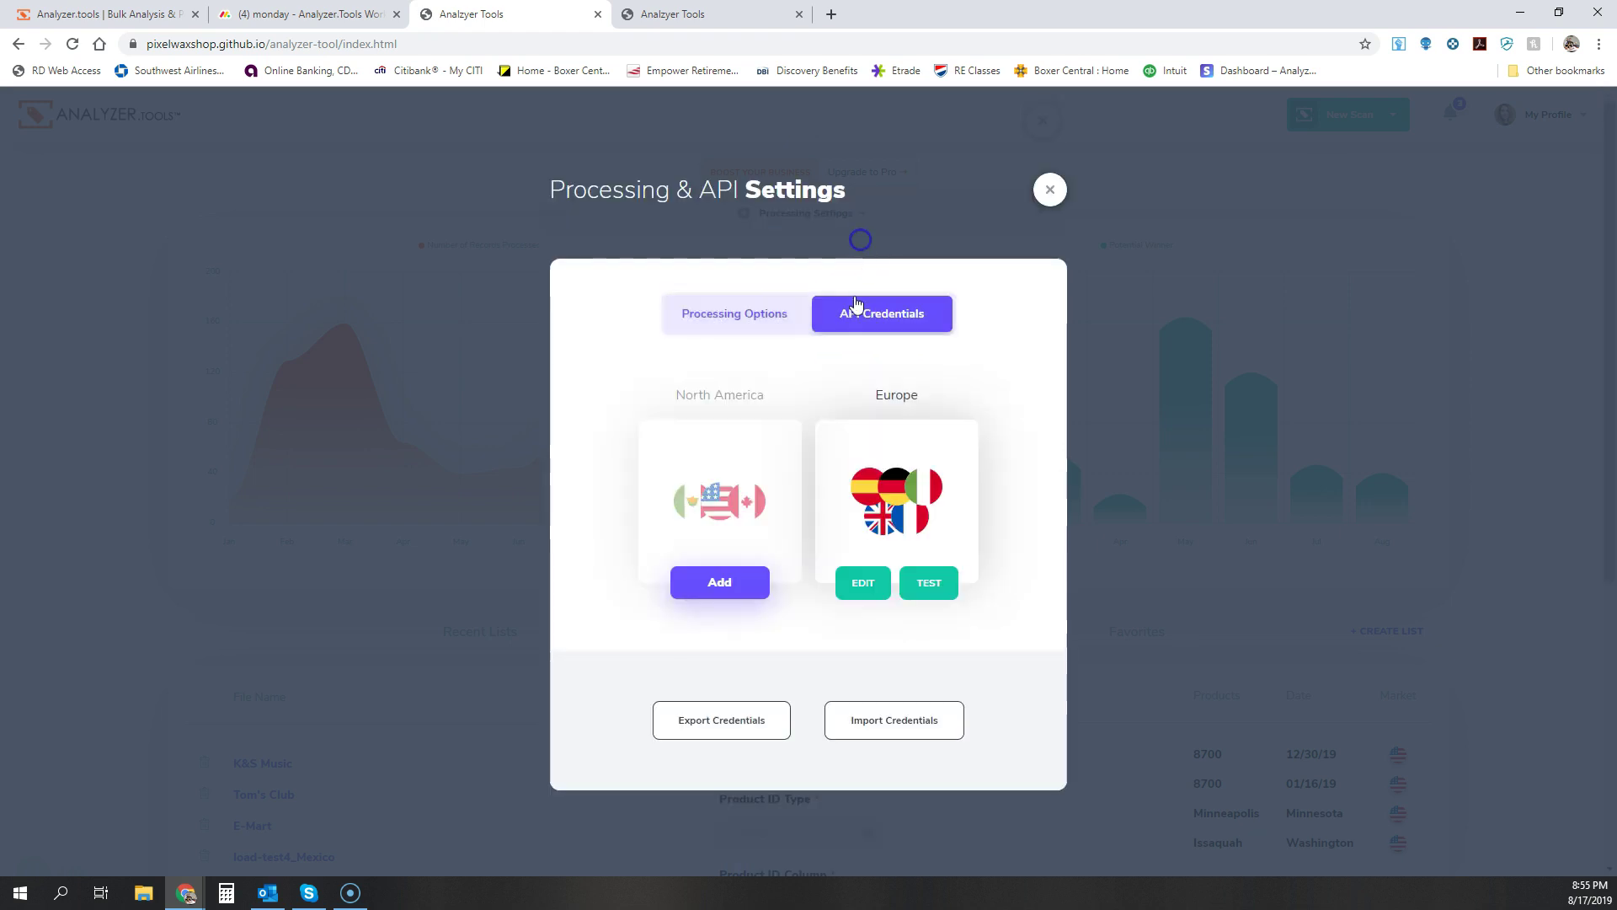
# Preview the North America add-credentials form and the Europe edit form, closing each.
pyautogui.click(721, 589)
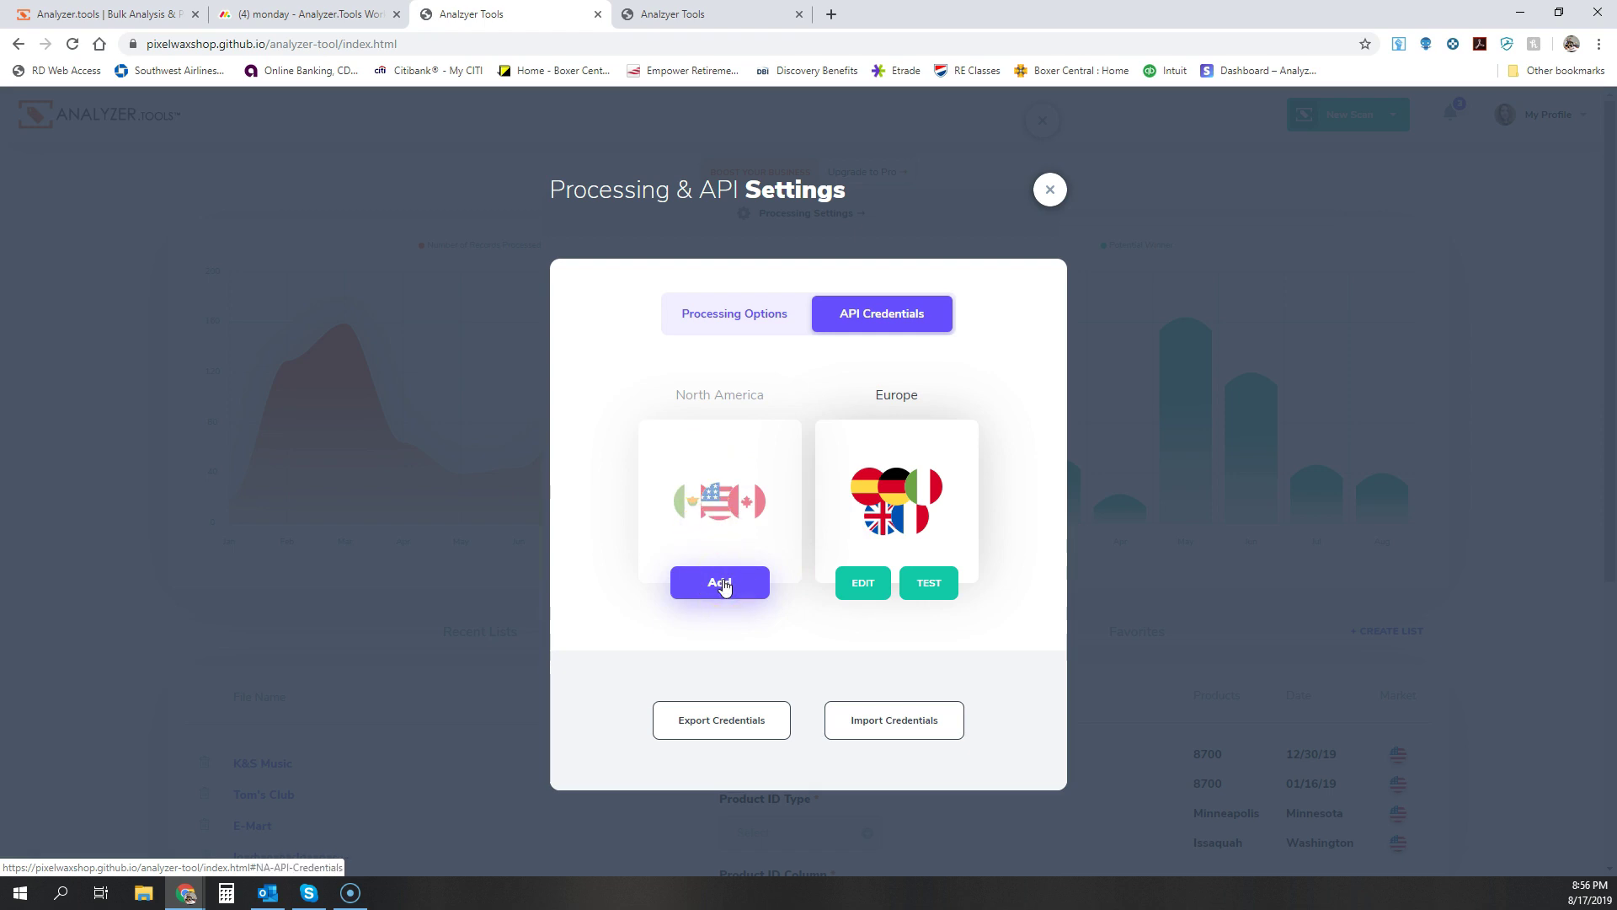
pyautogui.click(705, 424)
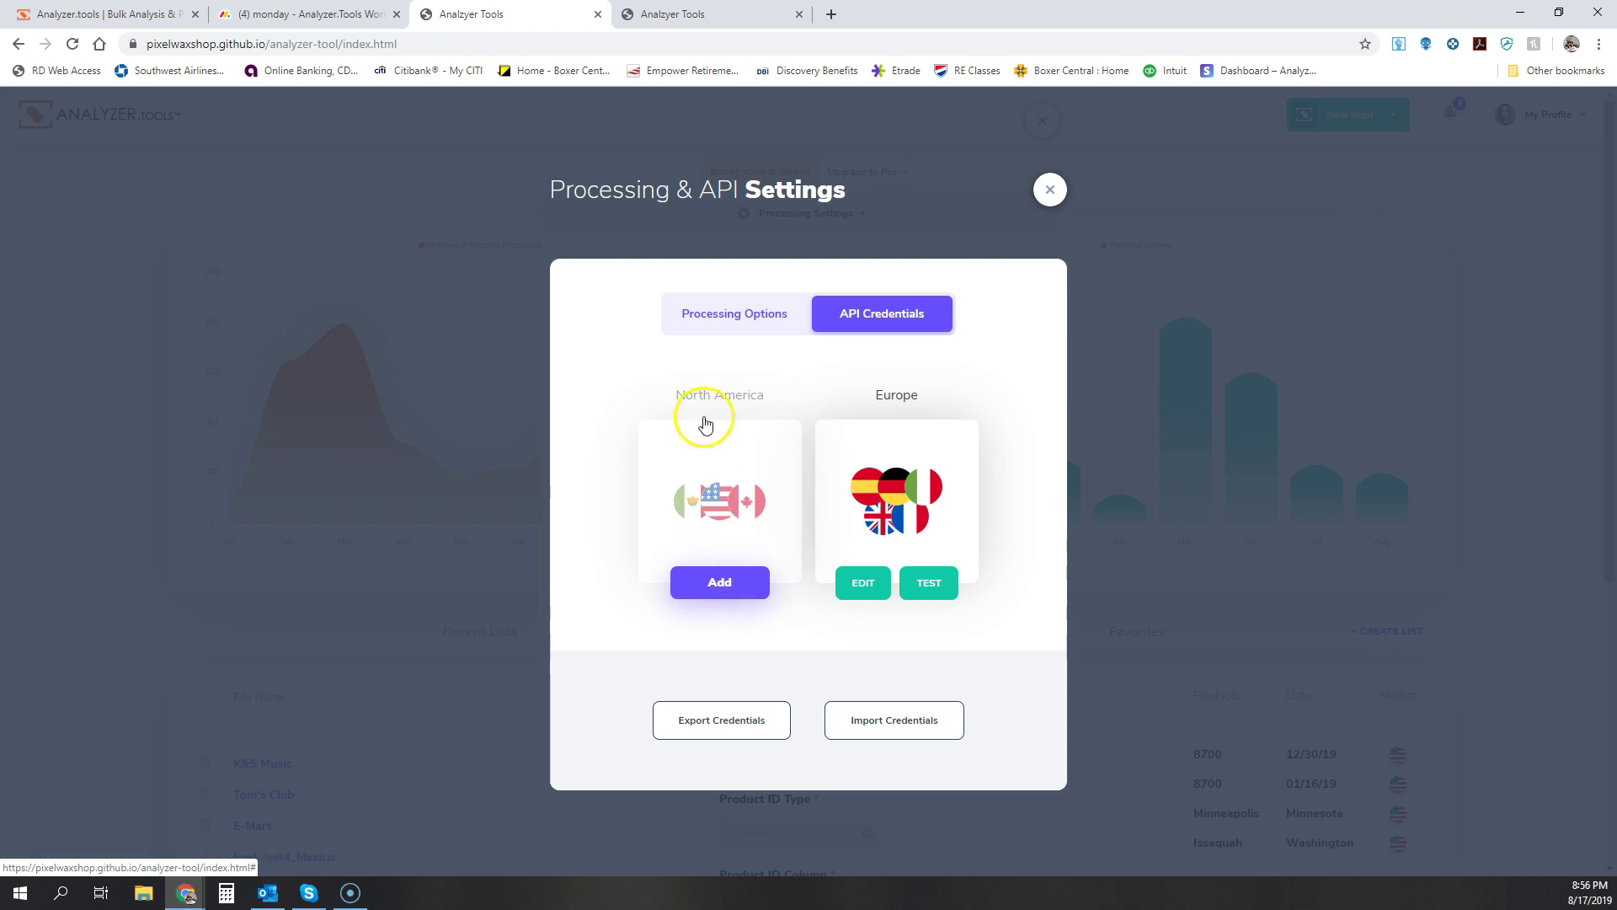
pyautogui.click(710, 588)
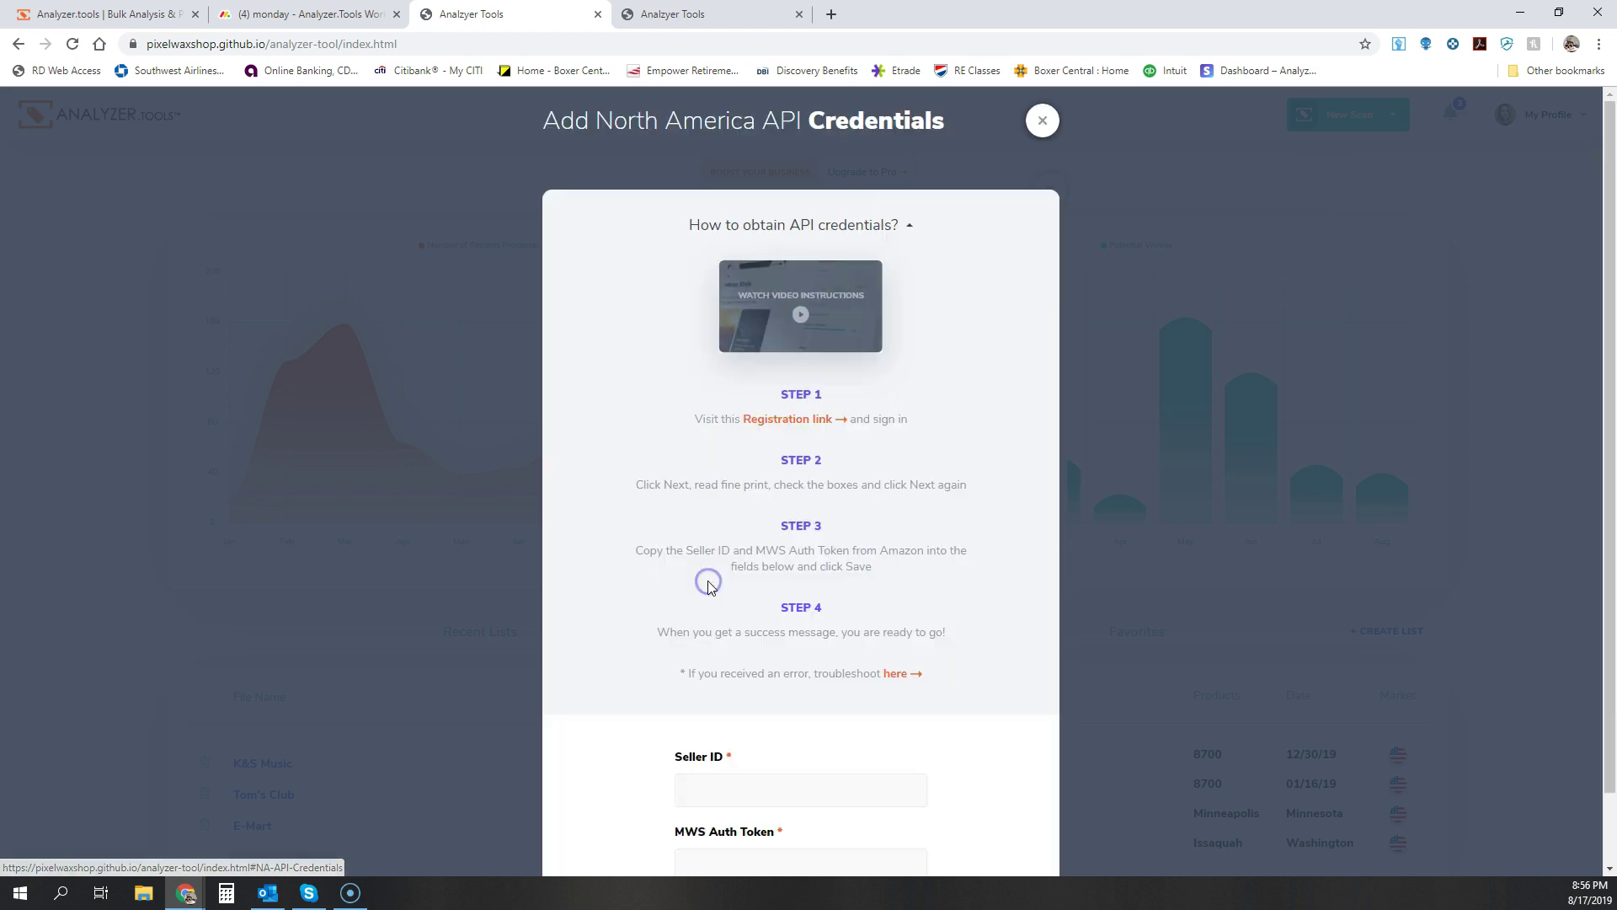
pyautogui.scroll(-1, 787, 400)
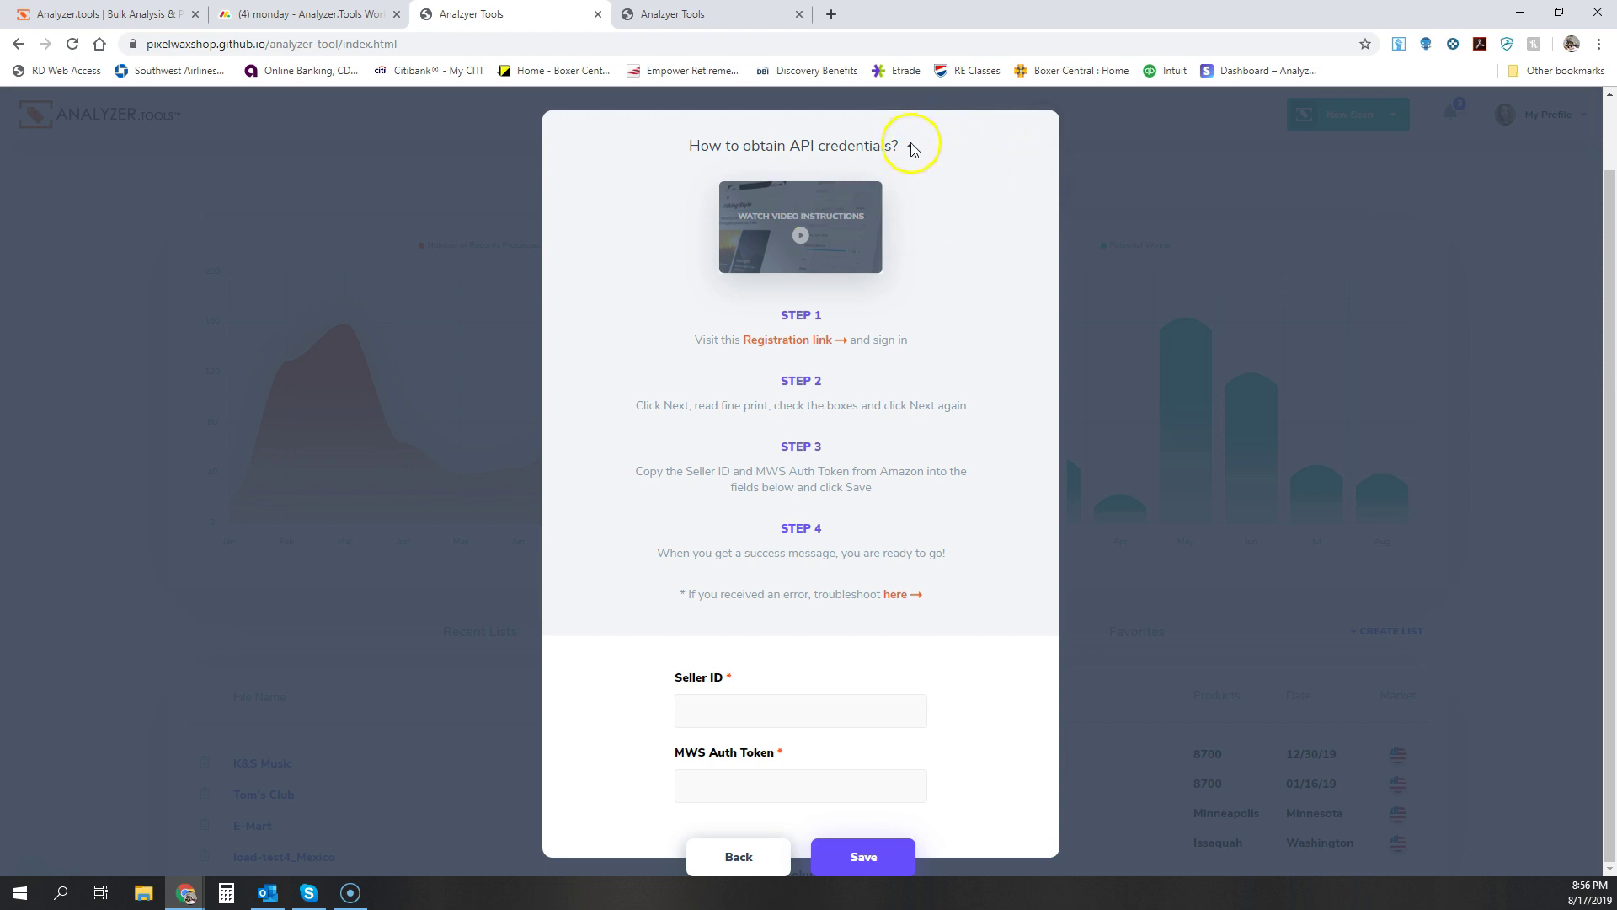
pyautogui.click(875, 152)
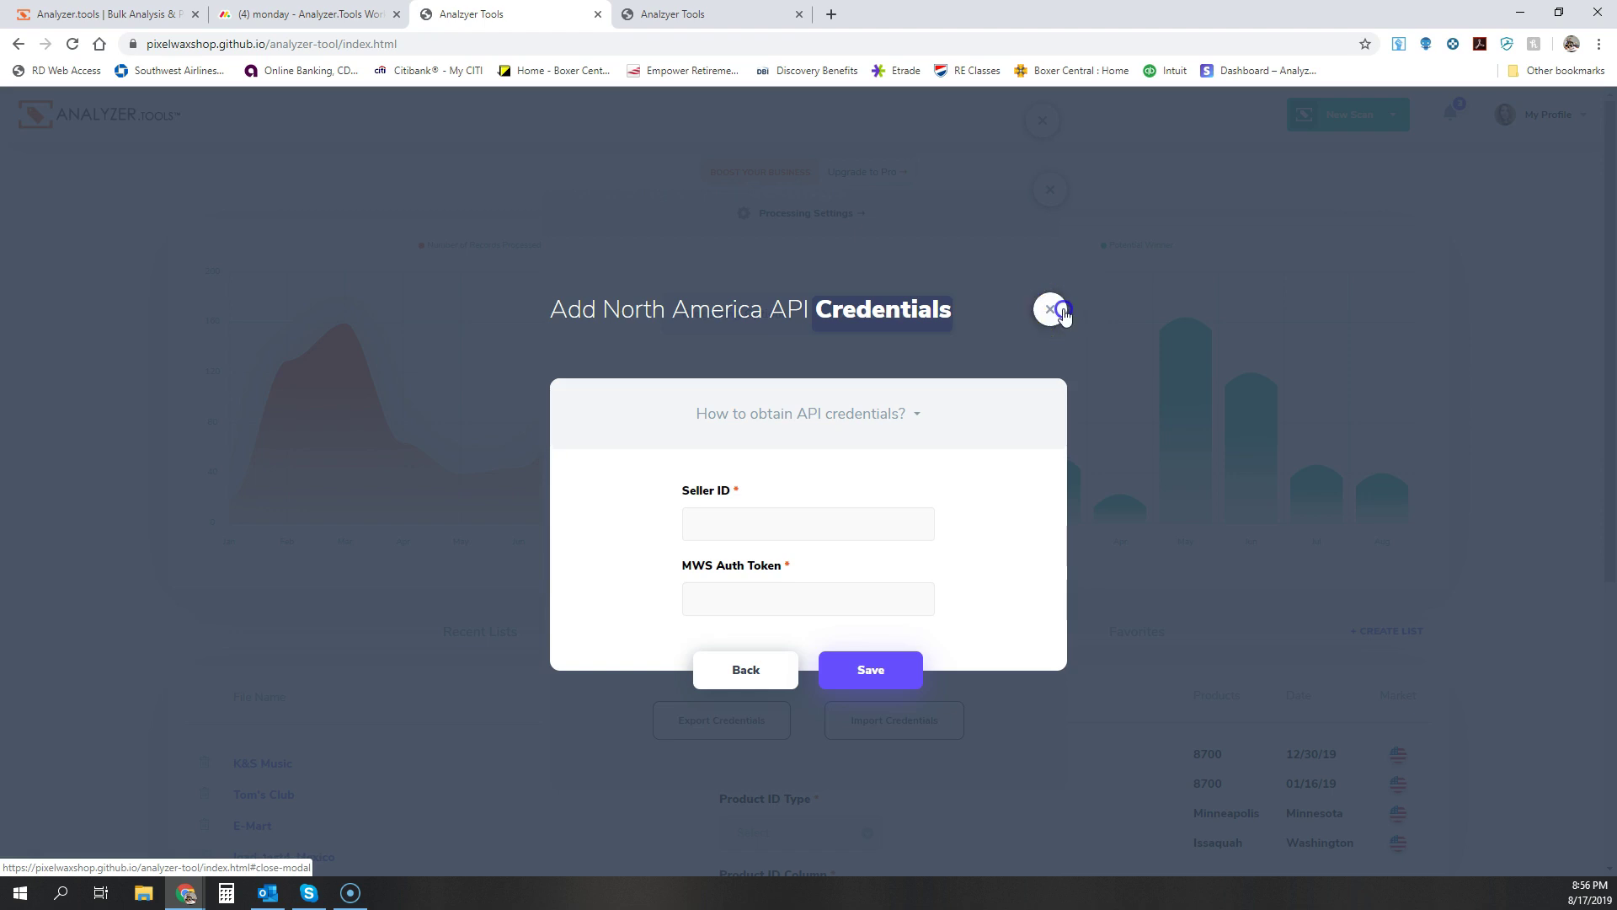
pyautogui.click(1050, 320)
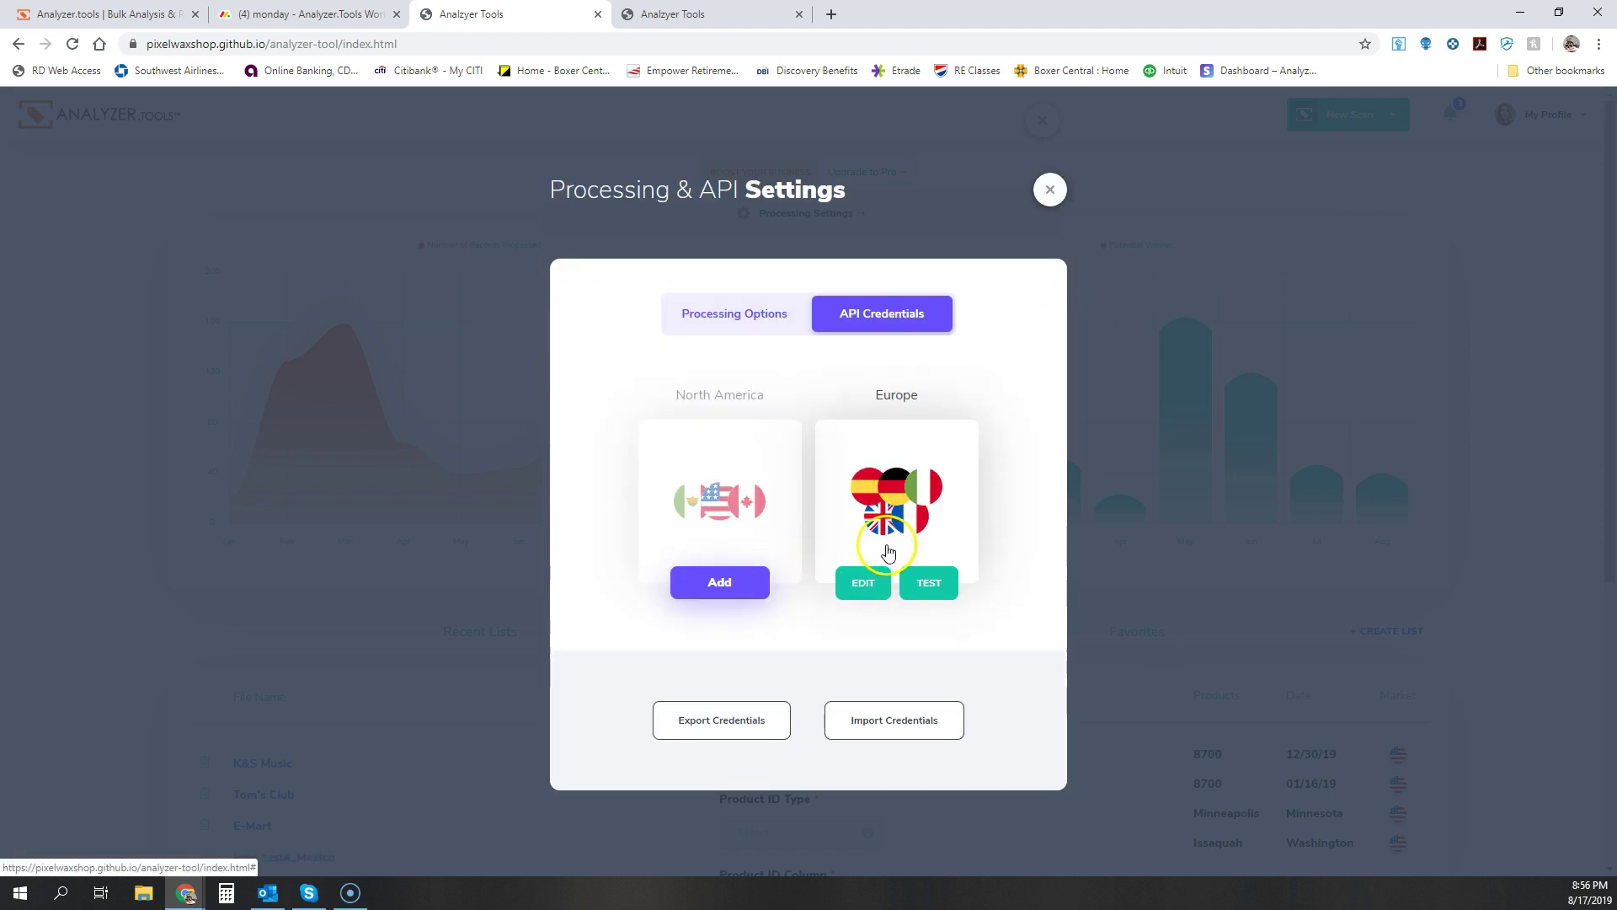
pyautogui.click(859, 581)
pyautogui.click(1042, 310)
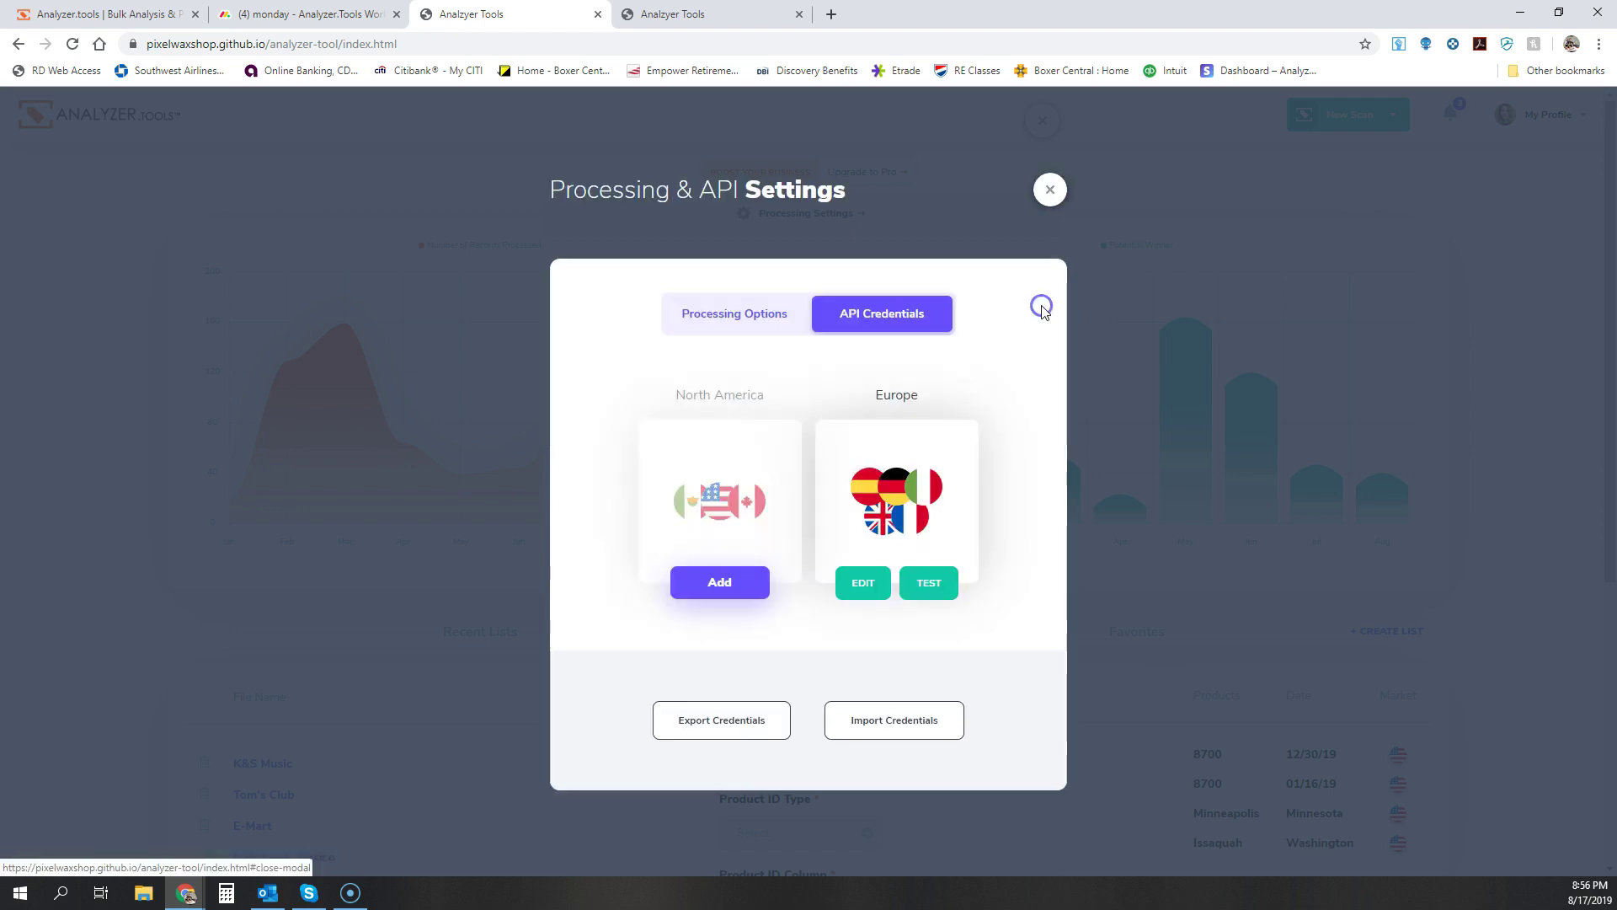
# Close the API settings and spreadsheet form, then preview and close the Quick Scan.
pyautogui.click(1056, 185)
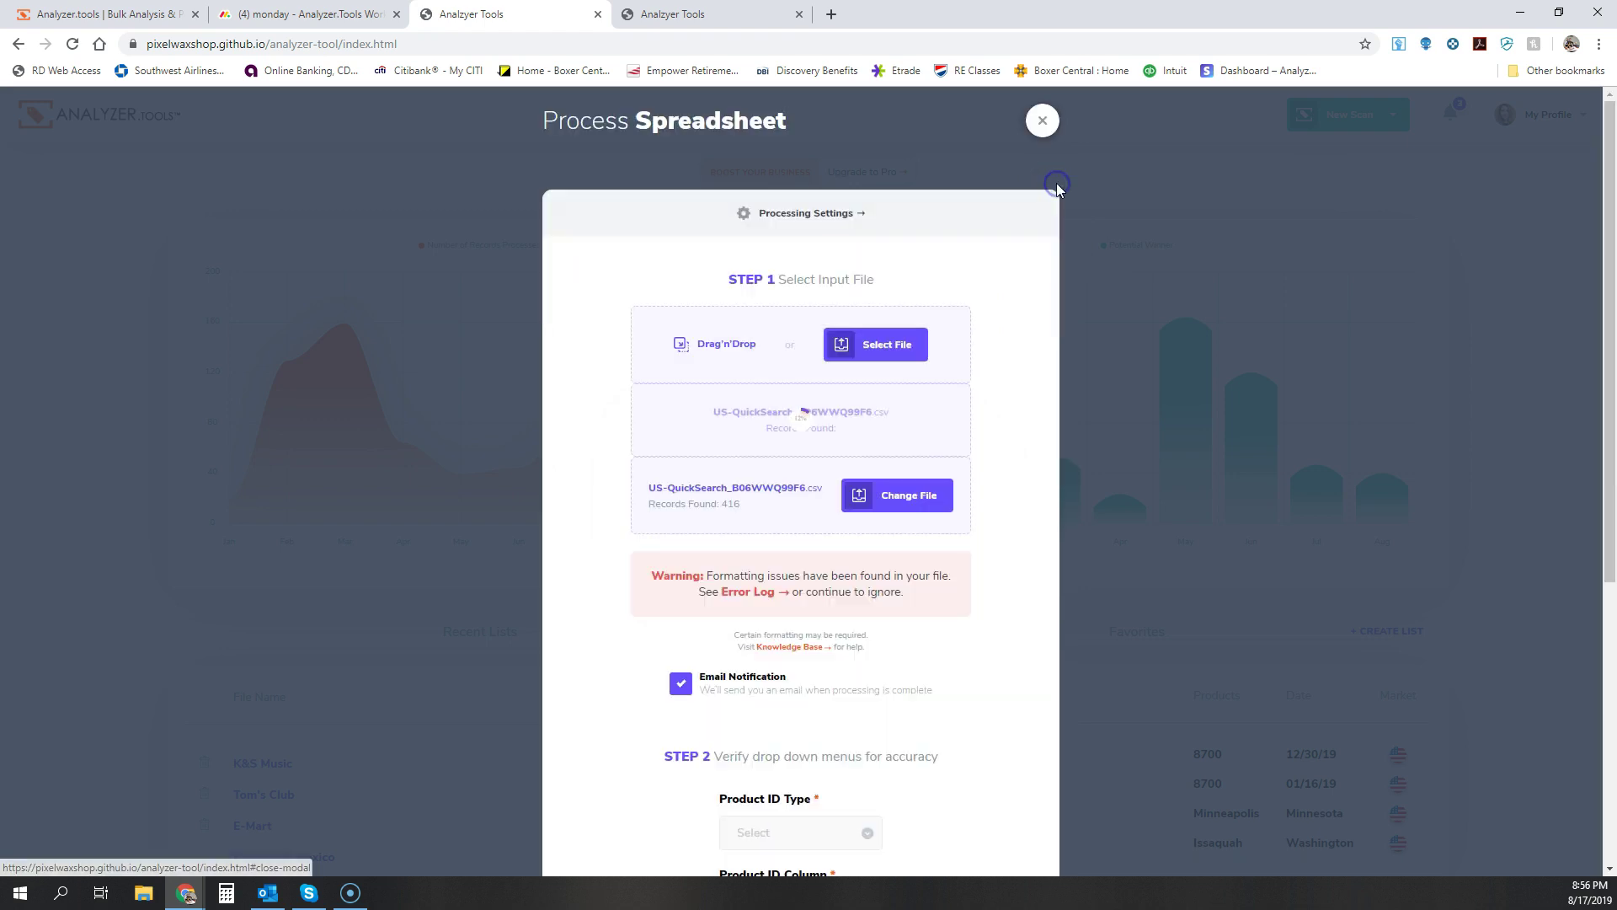
pyautogui.click(1041, 121)
pyautogui.click(1353, 133)
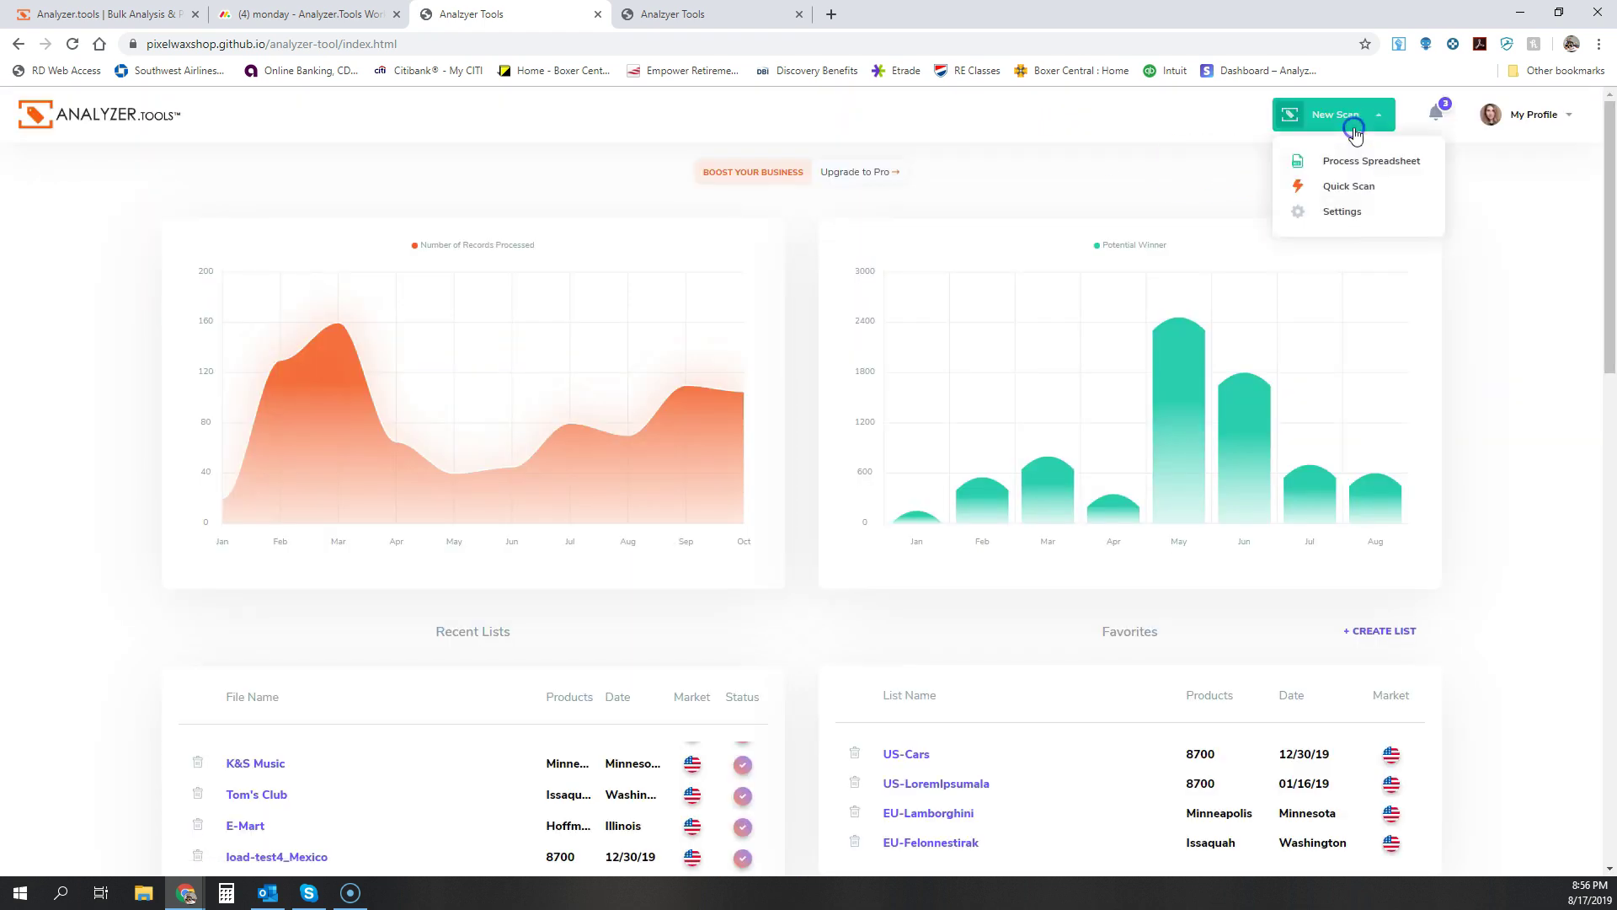
pyautogui.click(1343, 192)
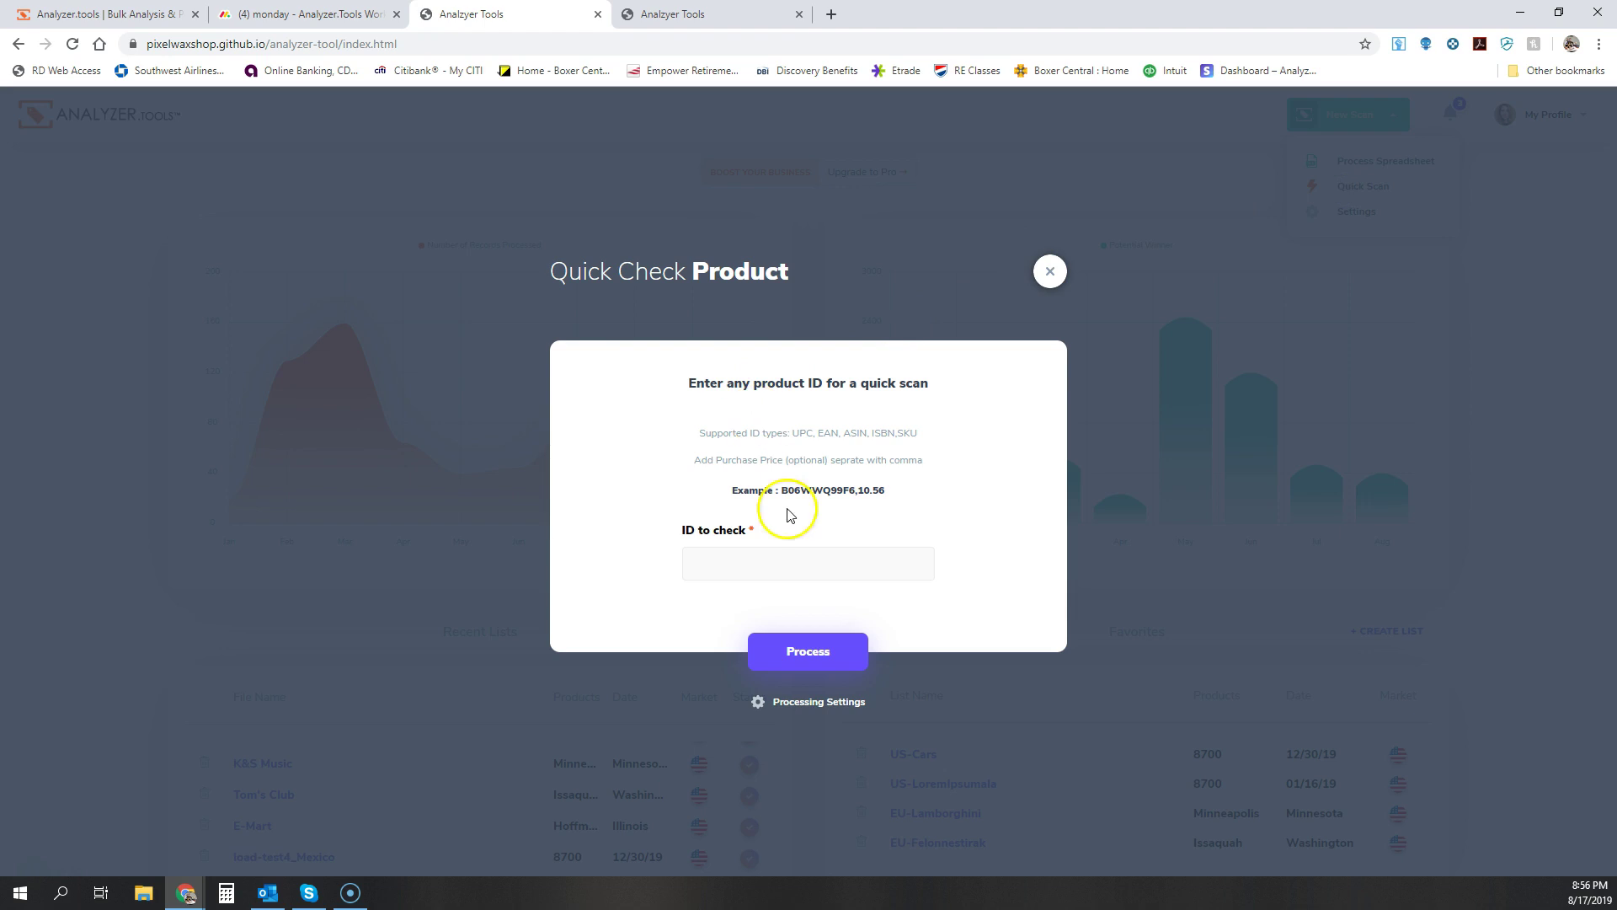
pyautogui.click(1050, 270)
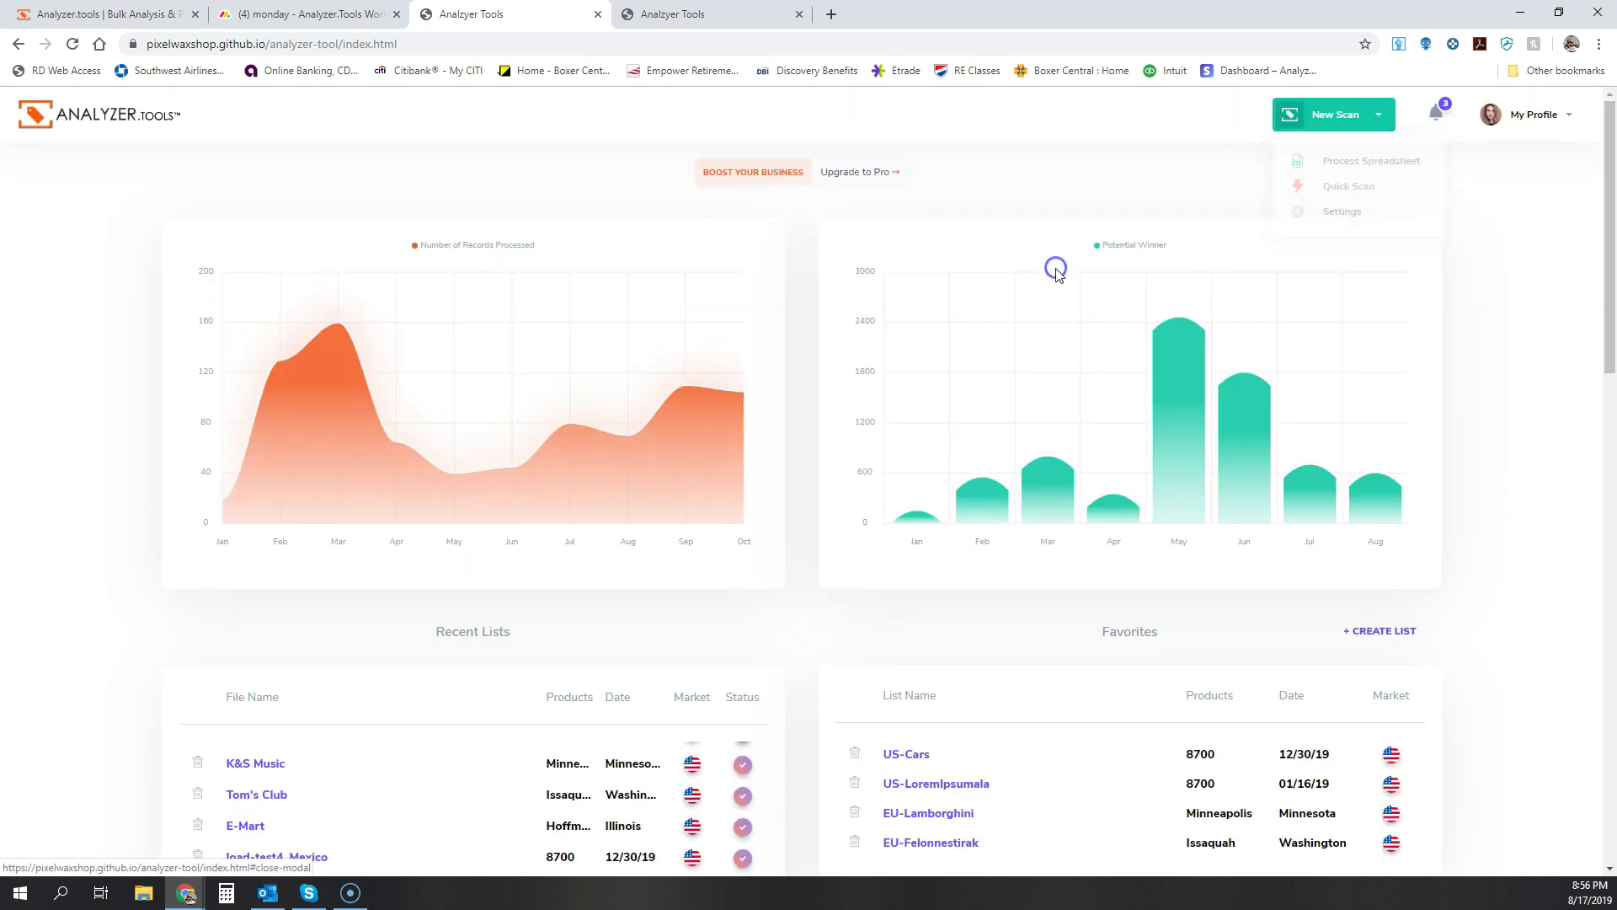
# View the notifications list and the My Profile options.
pyautogui.click(1433, 115)
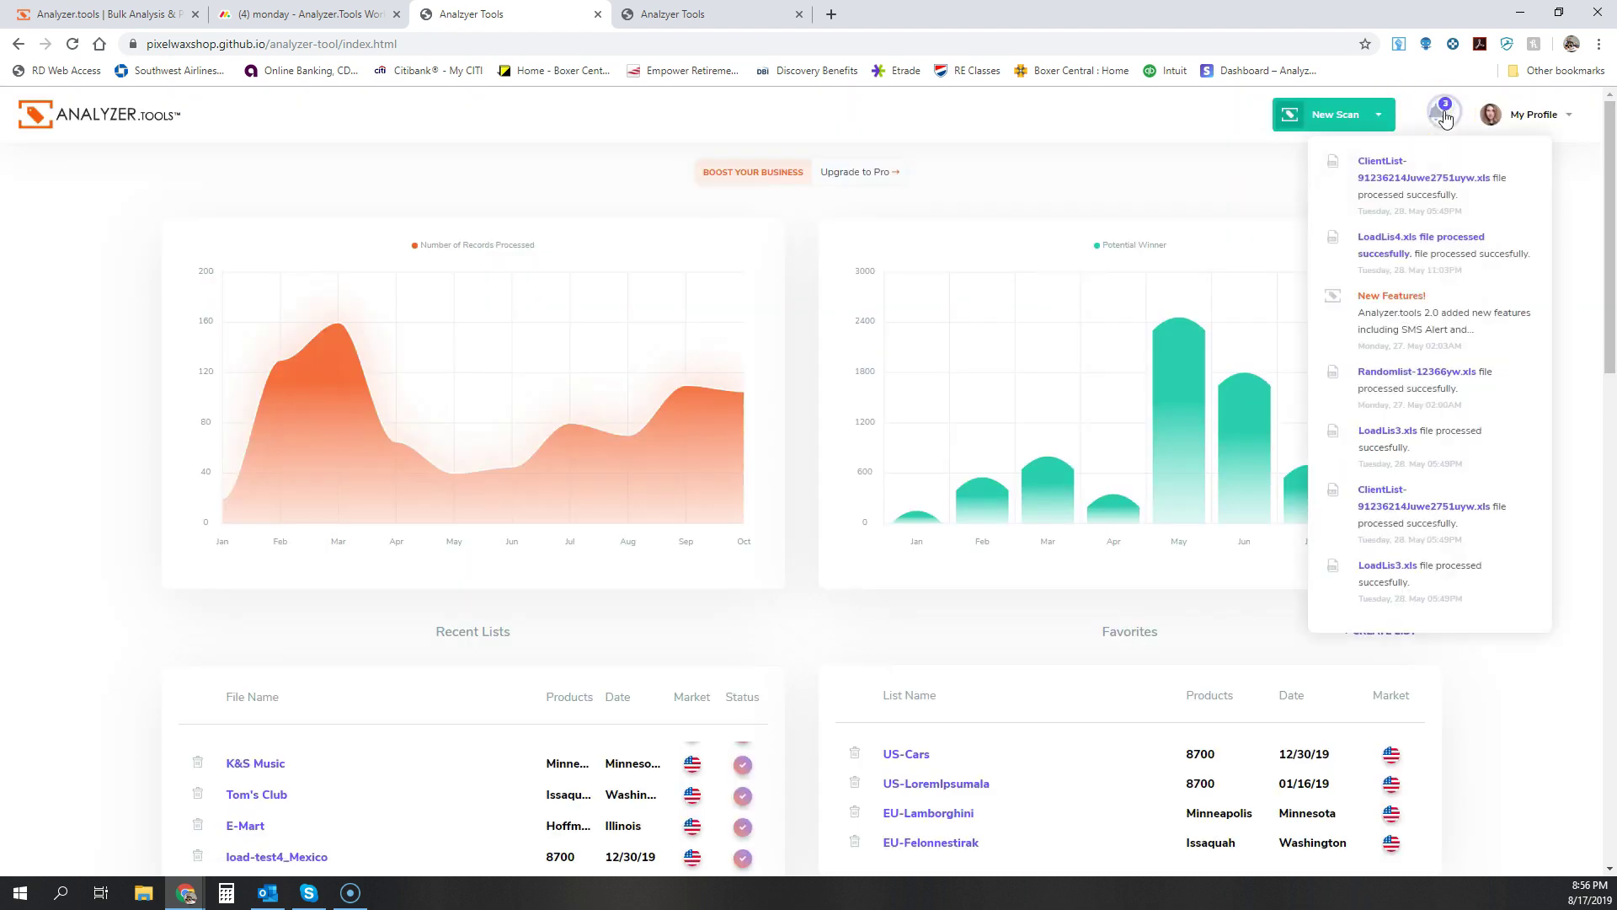
pyautogui.click(1542, 116)
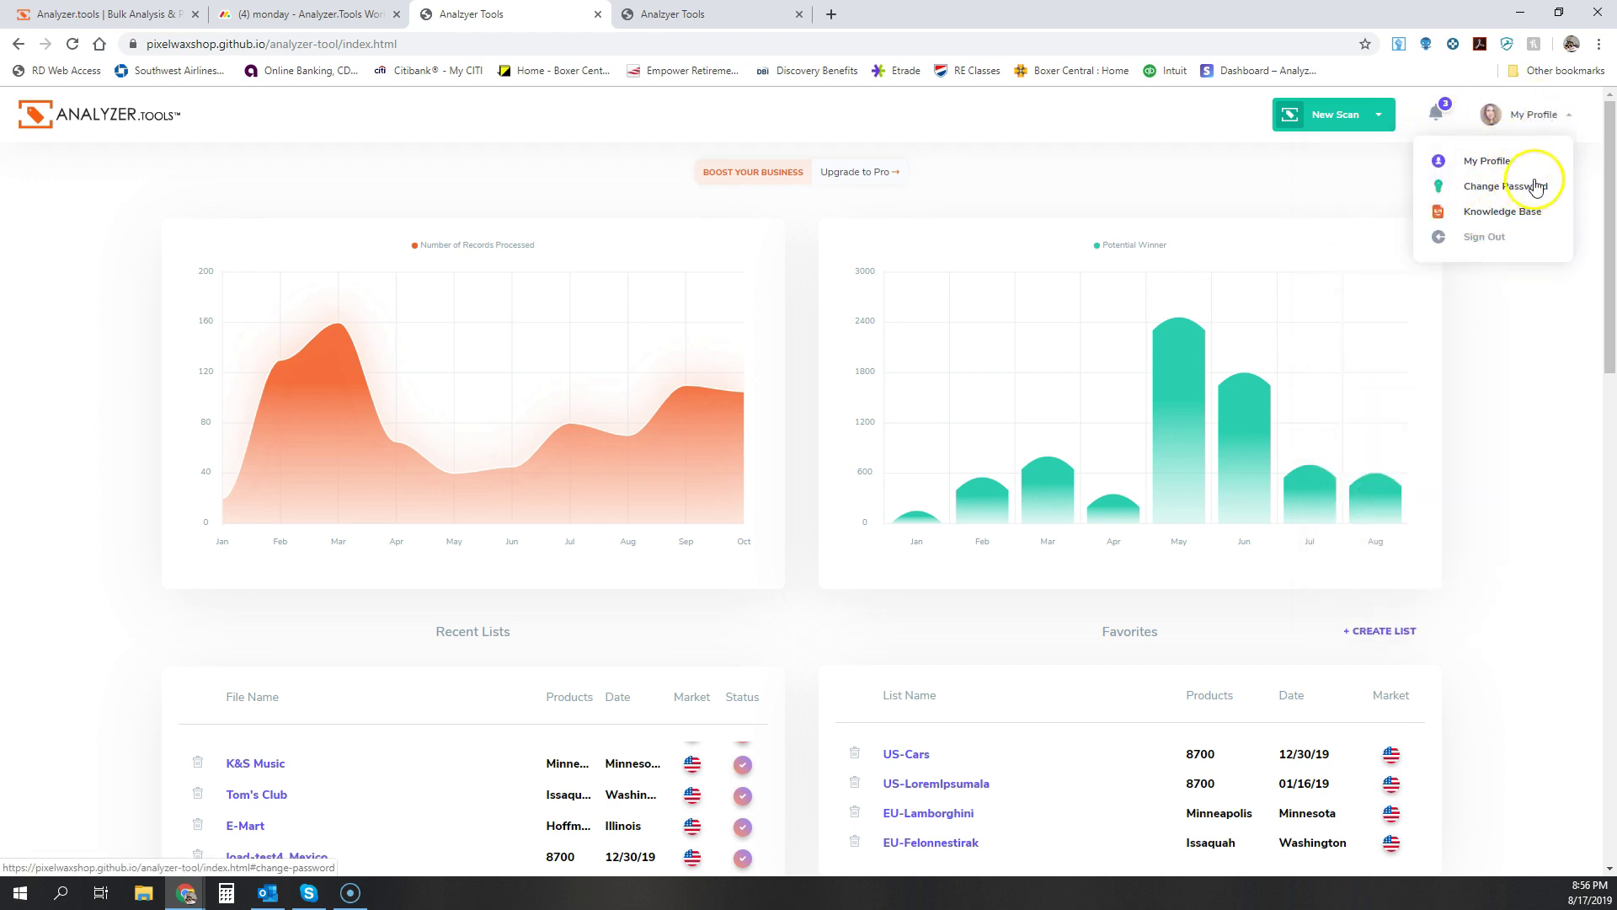
pyautogui.scroll(-6, 946, 173)
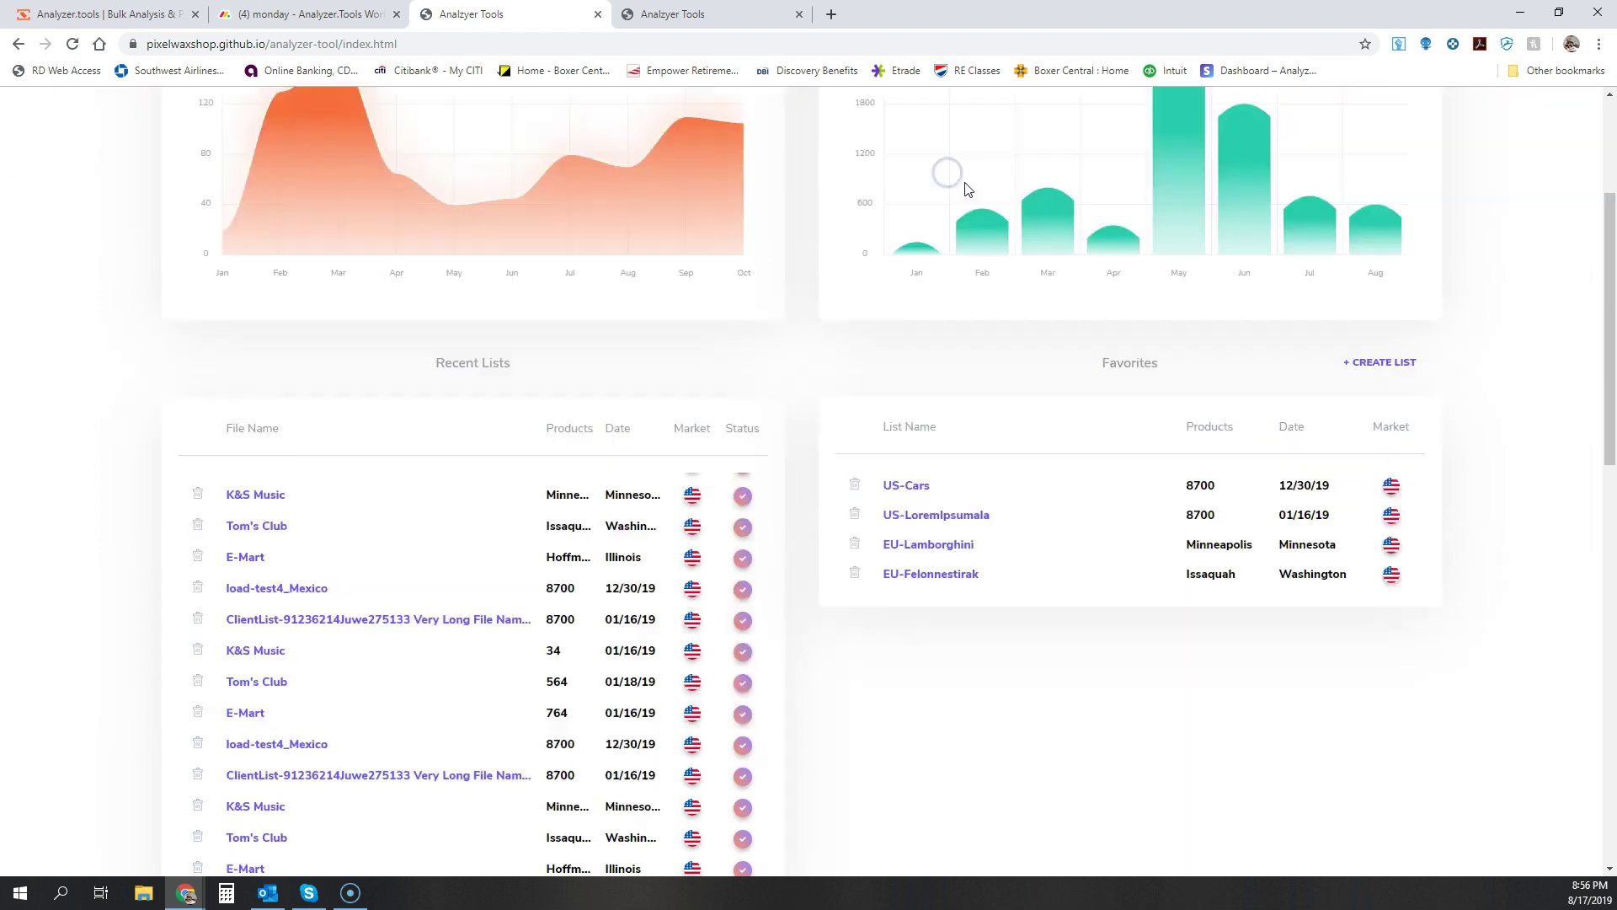
# Open K&S Music's results and compare them with the current app's results and Product Details page.
pyautogui.click(245, 260)
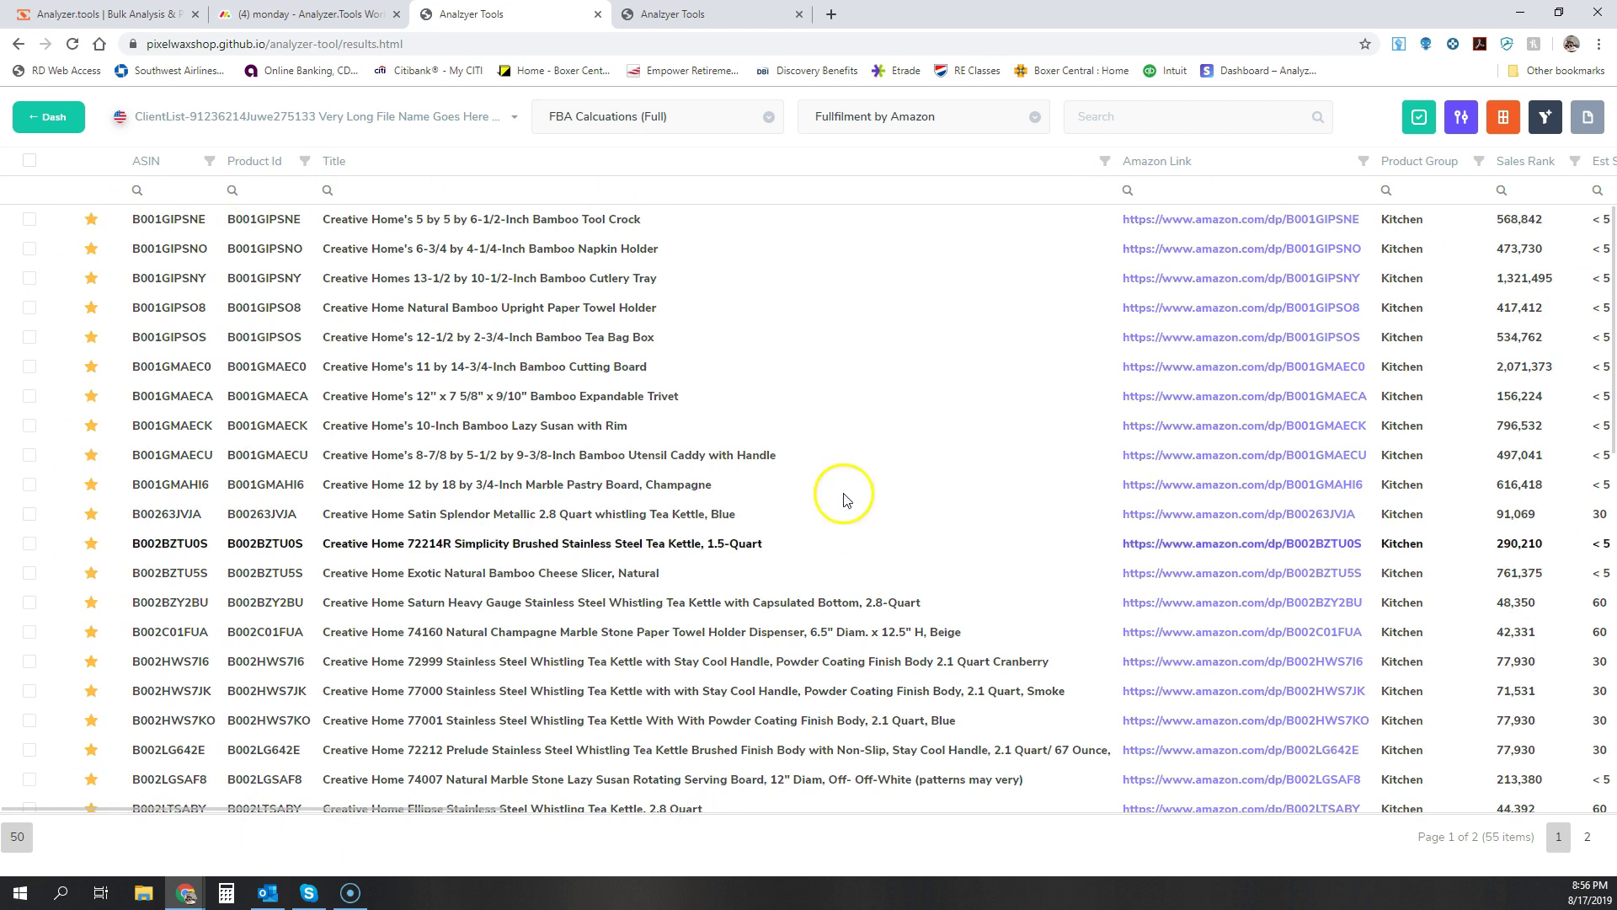
pyautogui.hotkey('ctrl', 'pageup')
pyautogui.hotkey('ctrl', 'pageup')
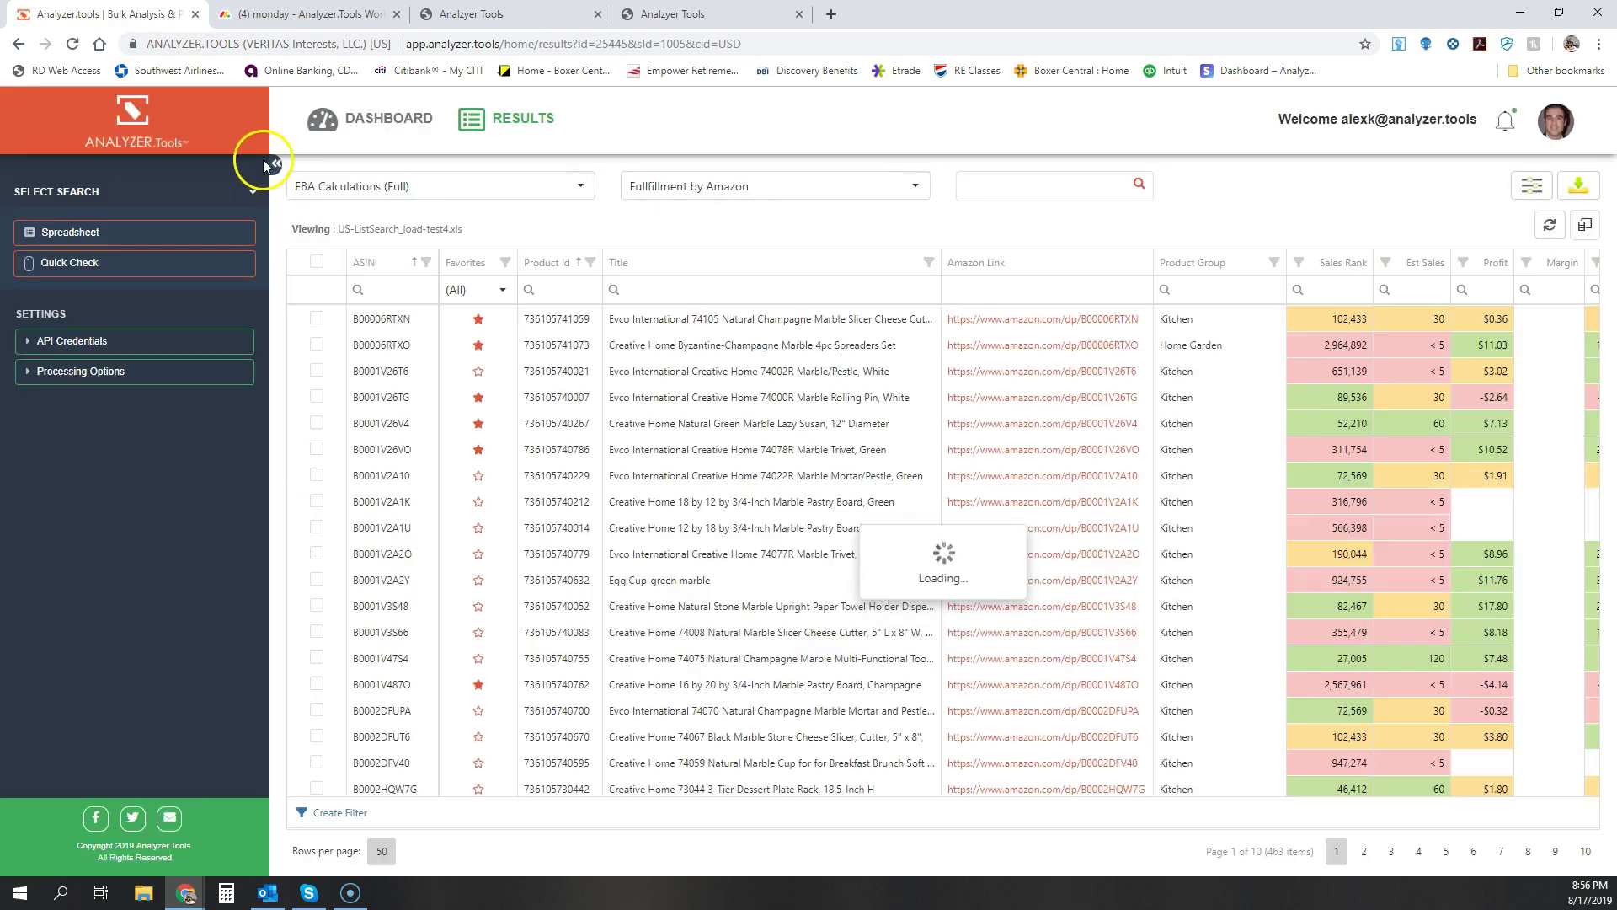
pyautogui.click(275, 163)
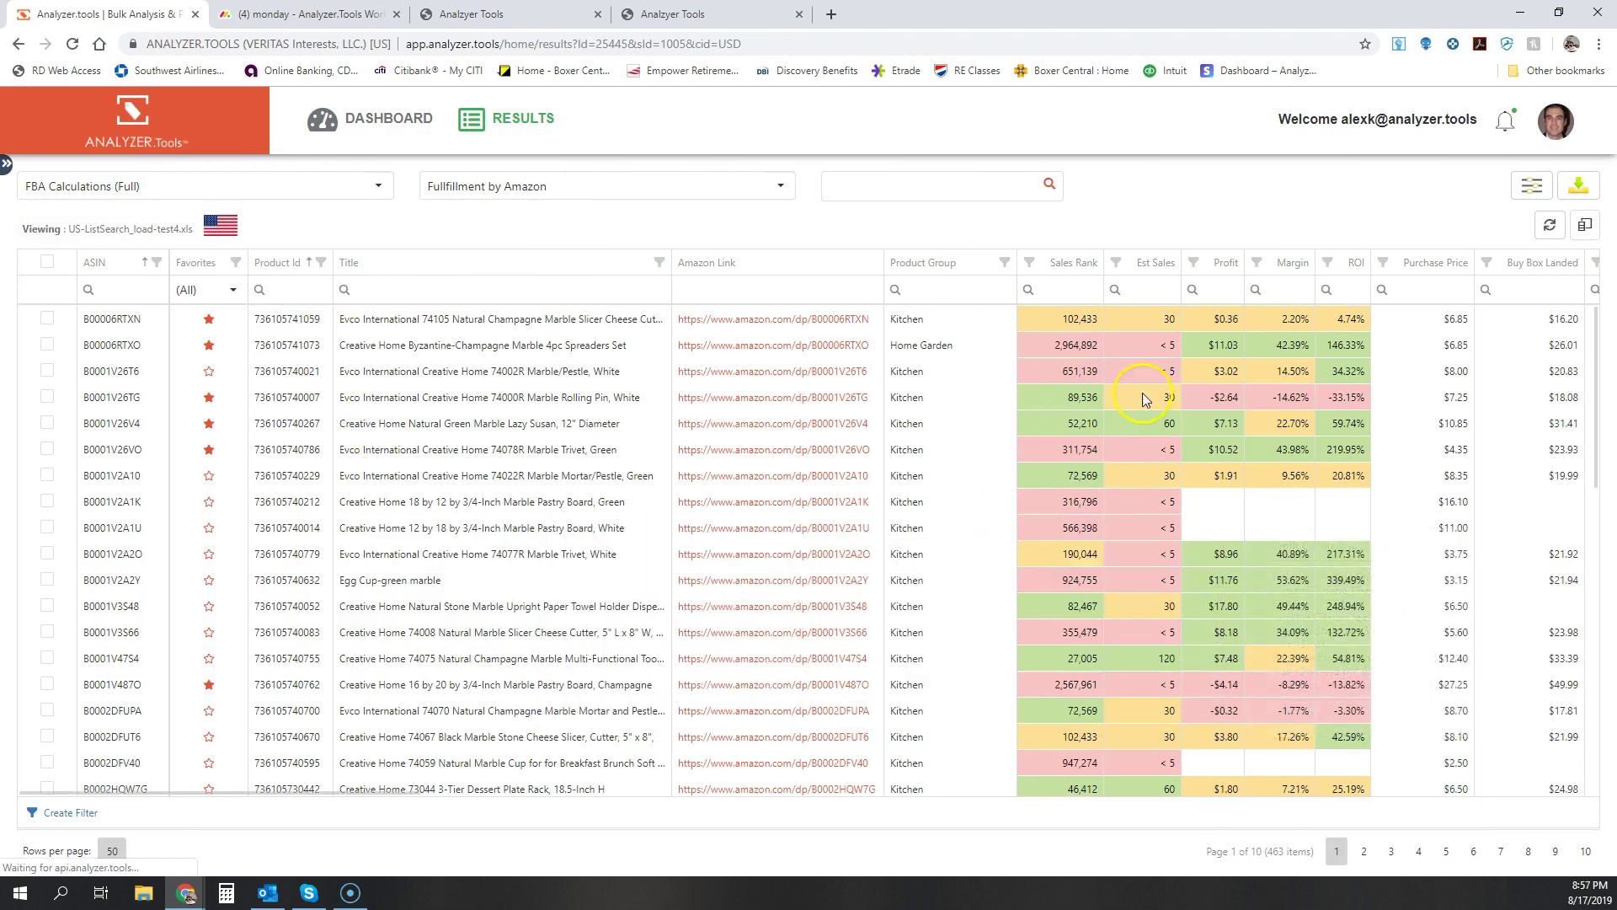
pyautogui.click(667, 7)
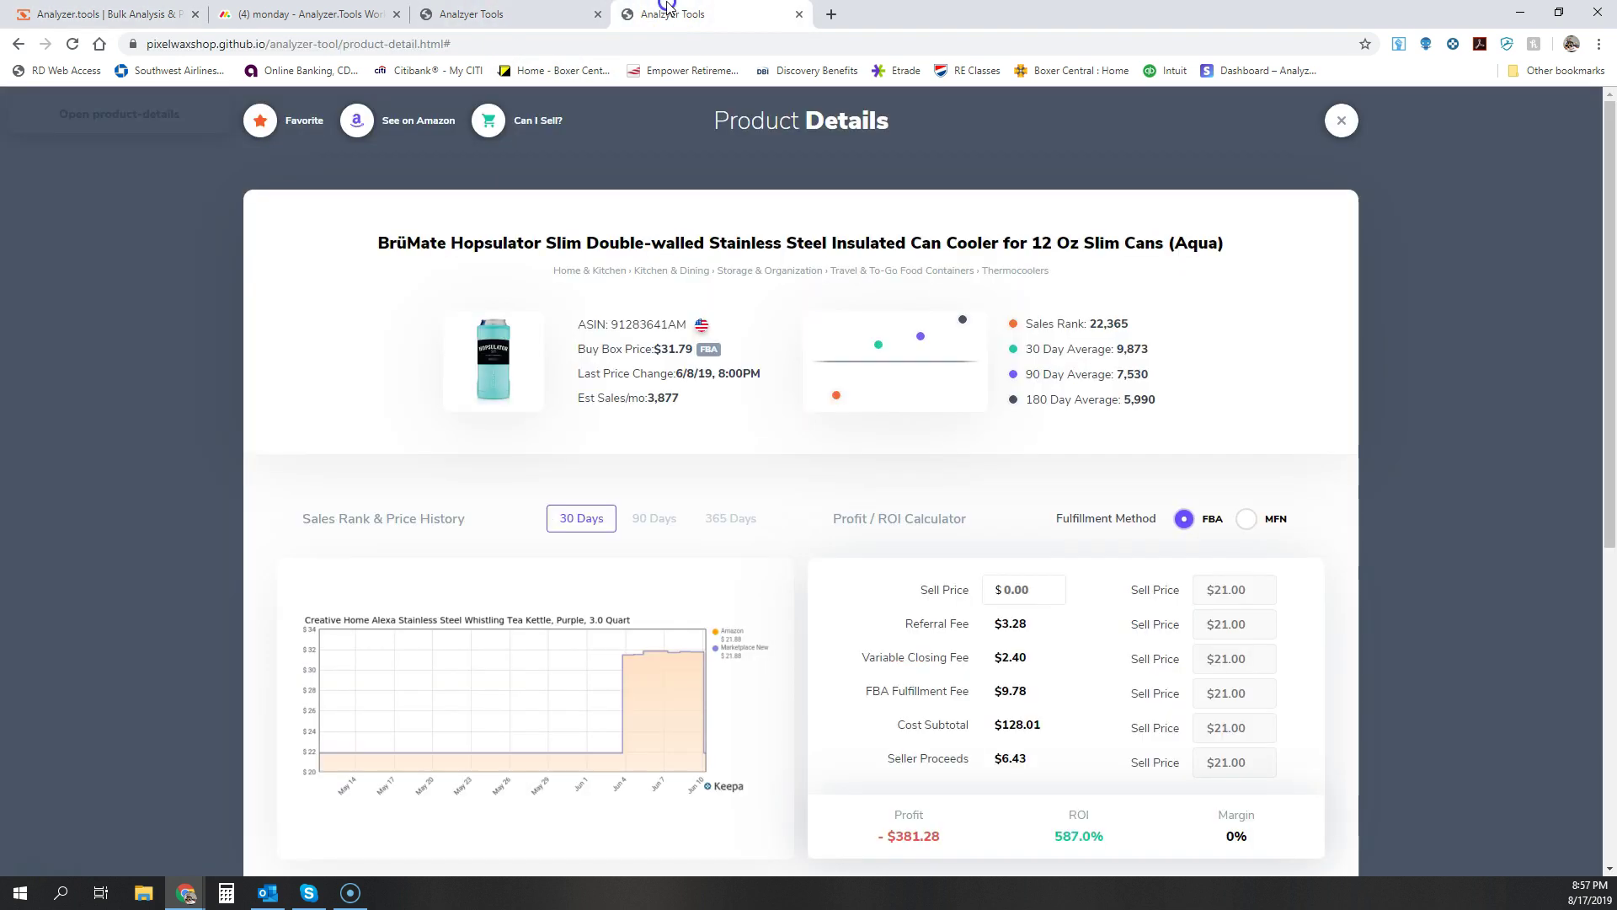
pyautogui.click(539, 14)
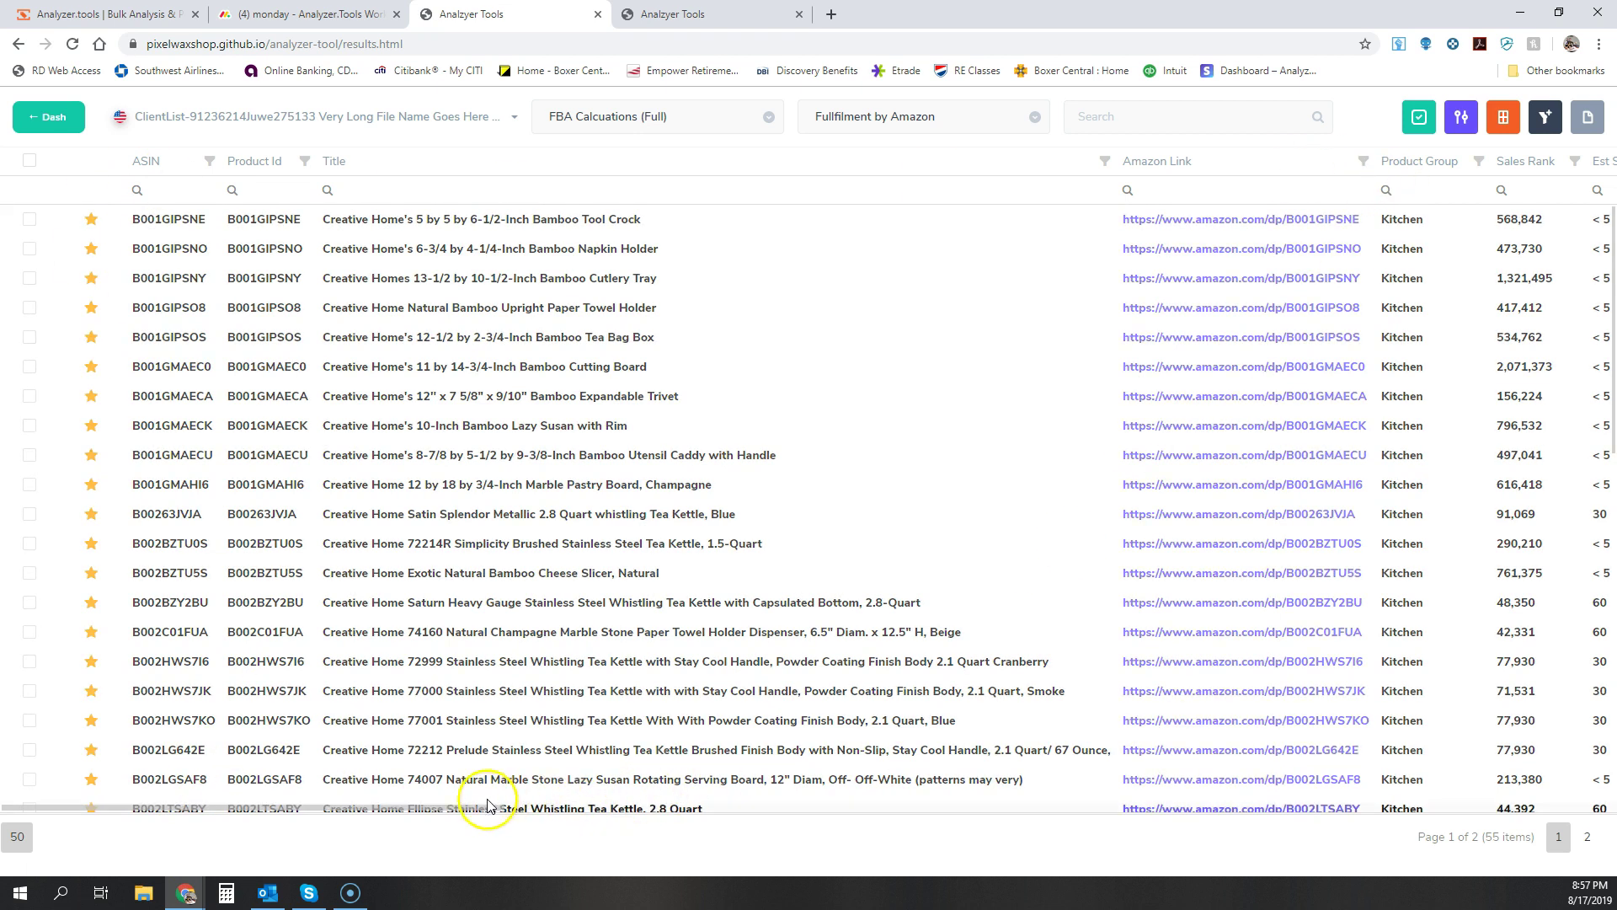
# Compare the new results grid with the current app's results and open the selected-rows actions.
pyautogui.moveTo(449, 813); pyautogui.dragTo(453, 756)
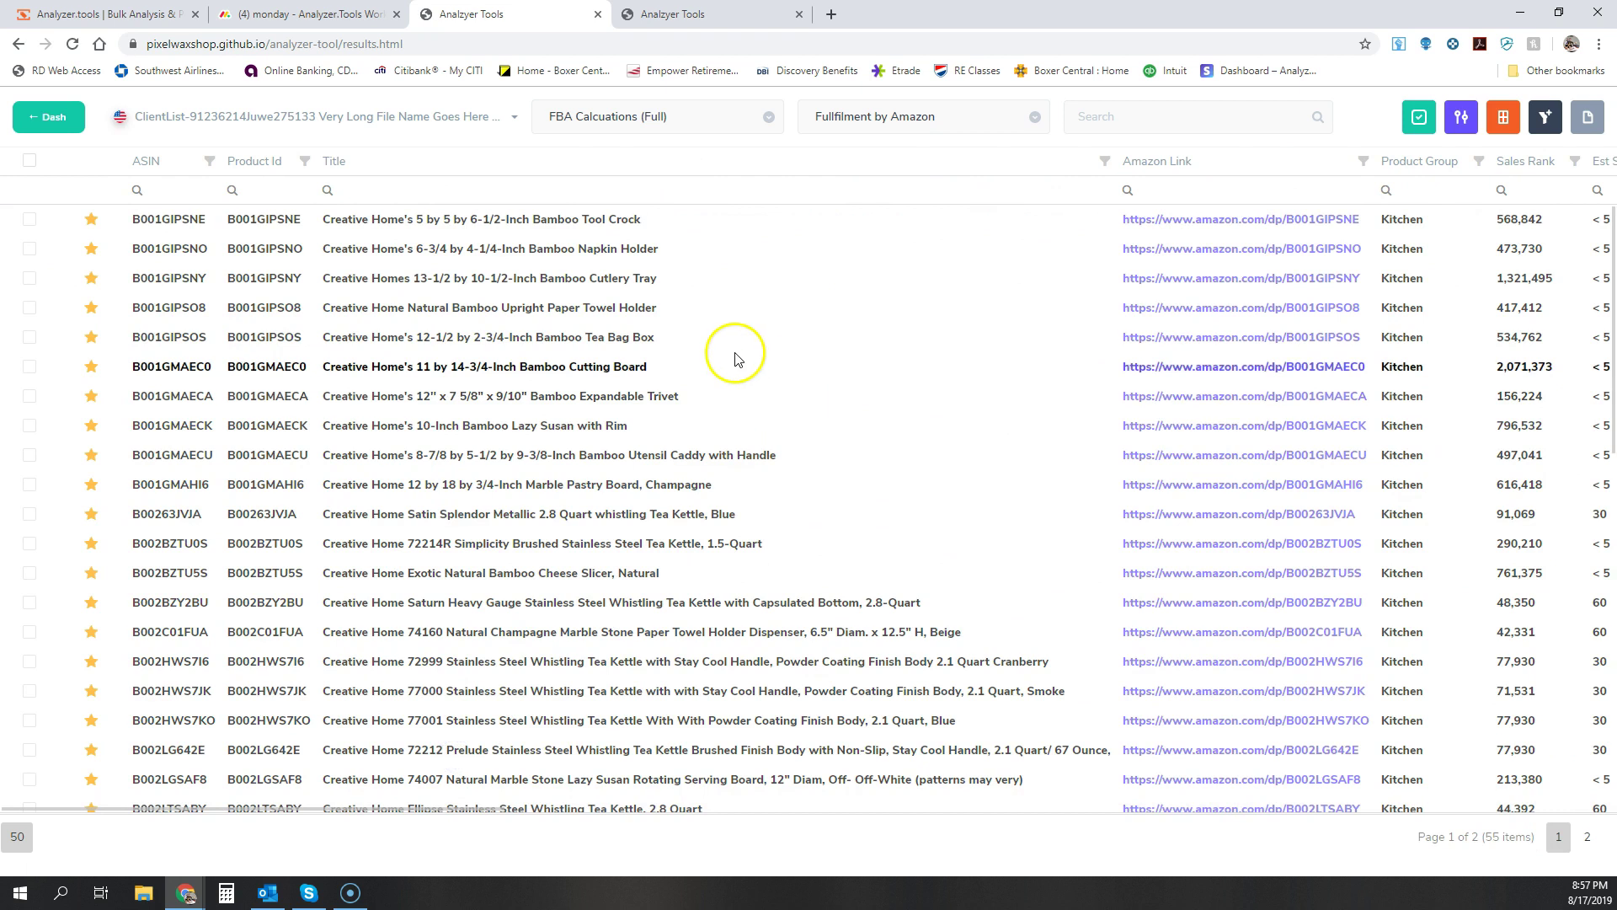
pyautogui.click(146, 8)
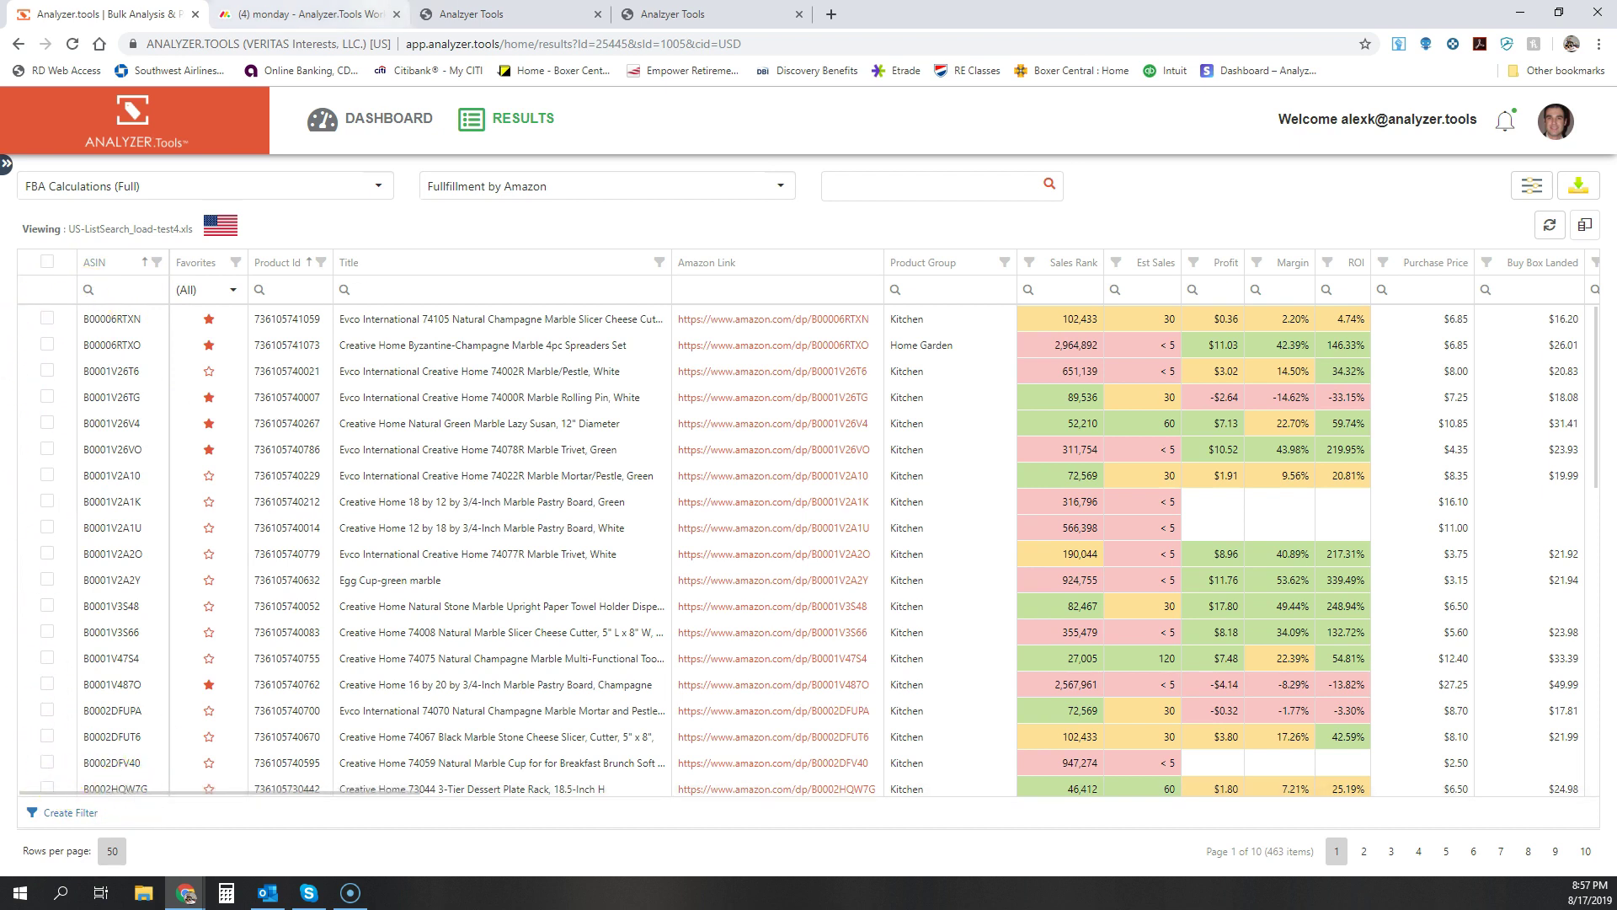
pyautogui.click(552, 17)
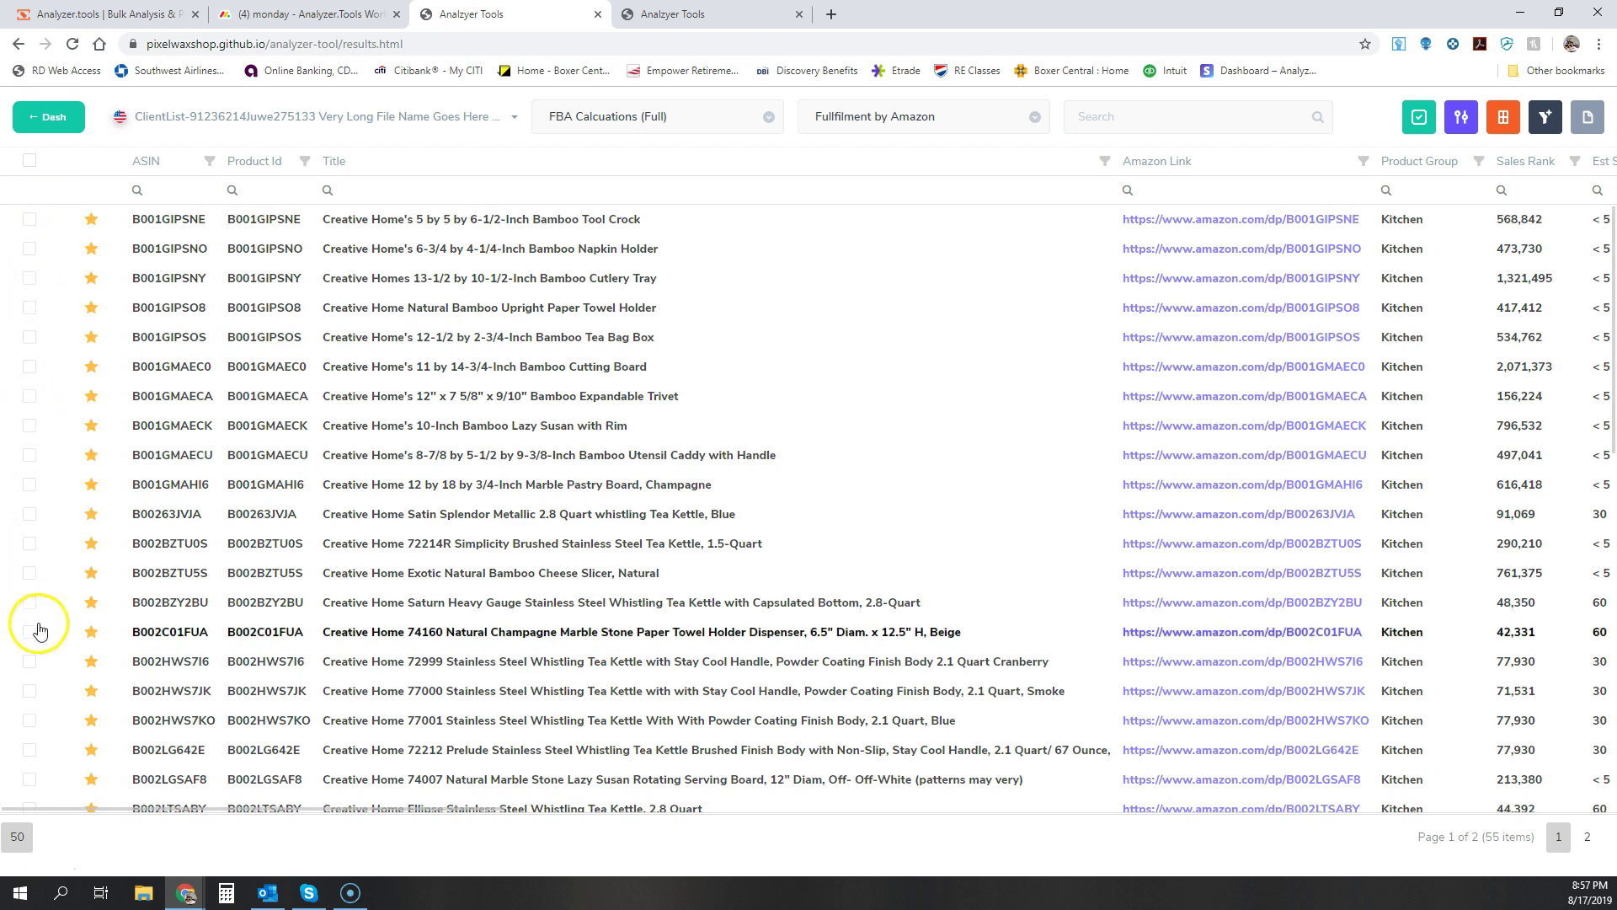
pyautogui.moveTo(276, 809)
pyautogui.mouseDown()
pyautogui.moveTo(1310, 842)
pyautogui.moveTo(278, 832)
pyautogui.mouseUp()
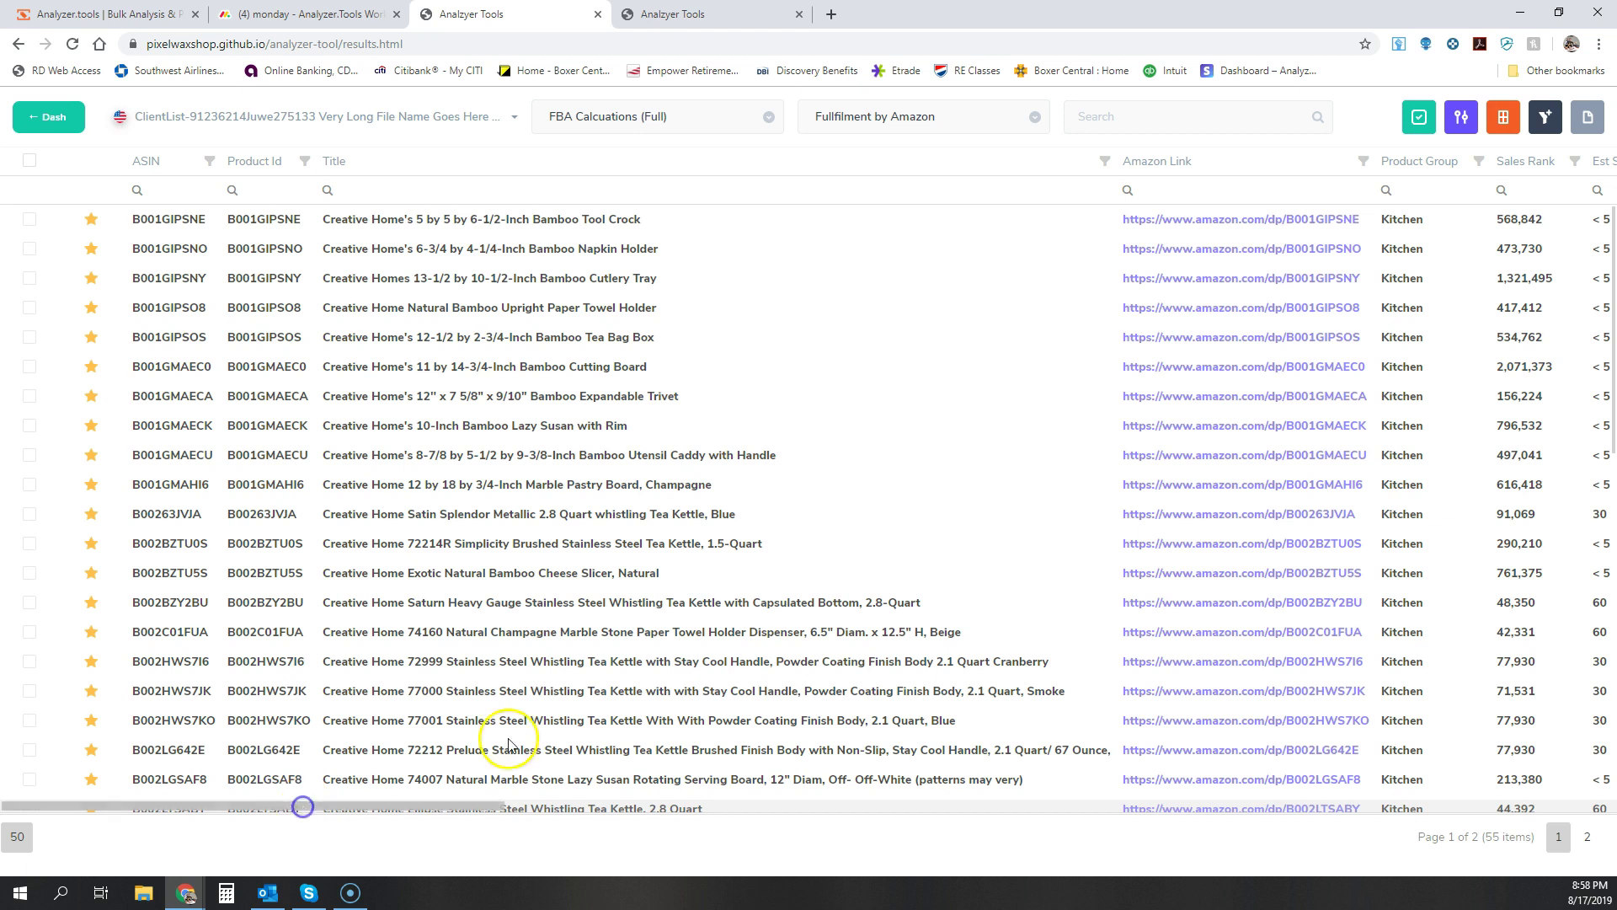
pyautogui.click(1420, 122)
pyautogui.click(1427, 126)
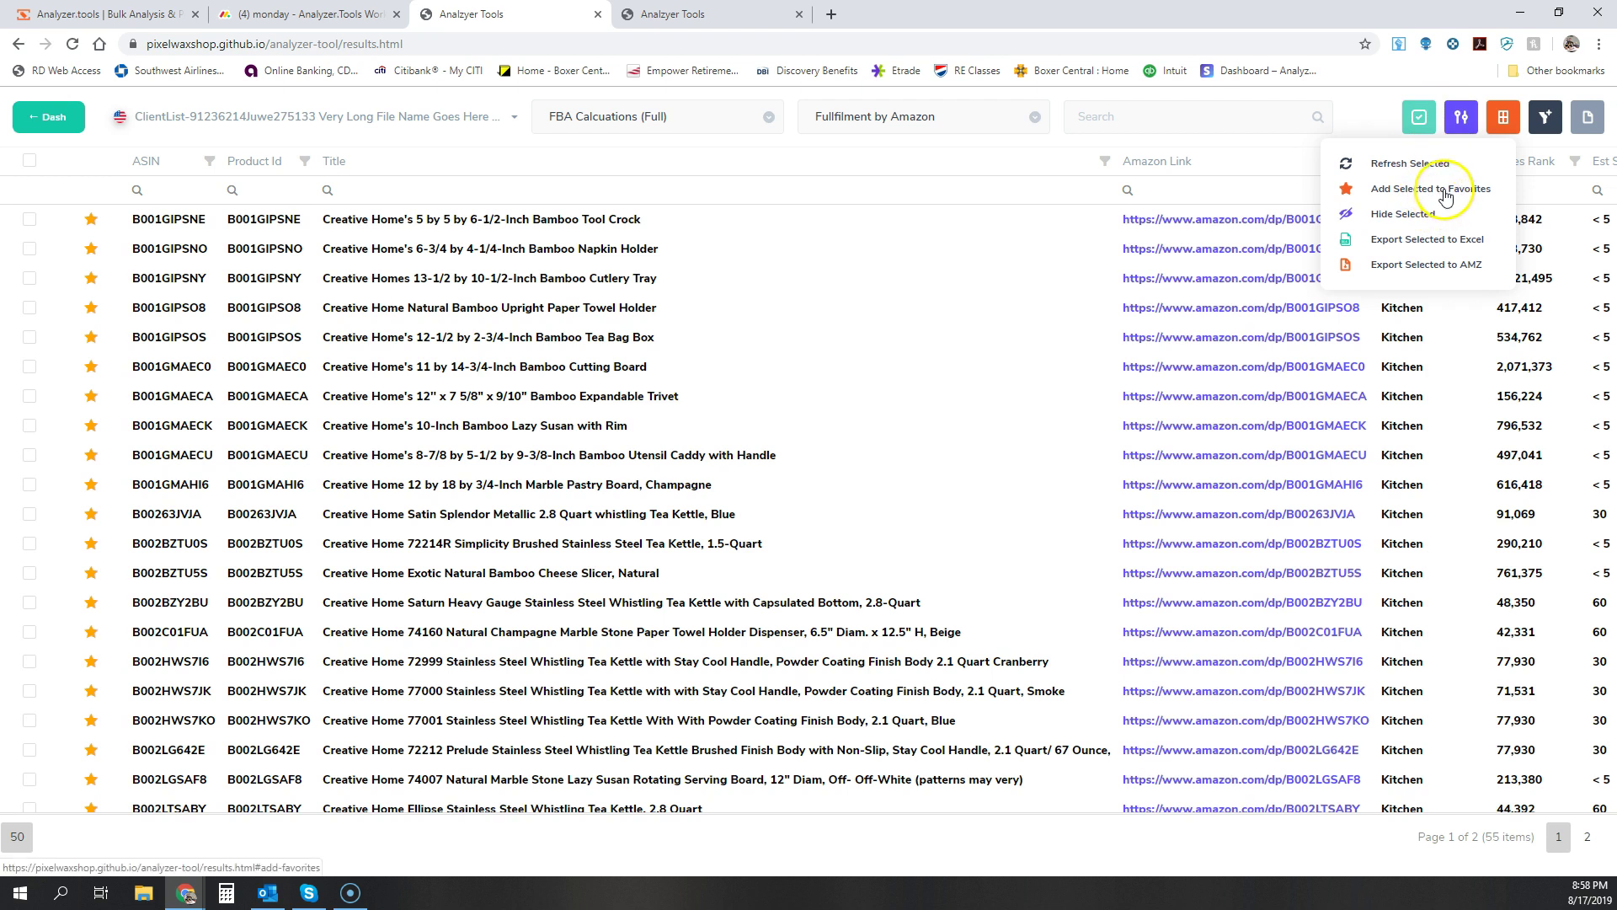
# Tick the first three products and add them to favorites.
pyautogui.click(30, 219)
pyautogui.click(29, 248)
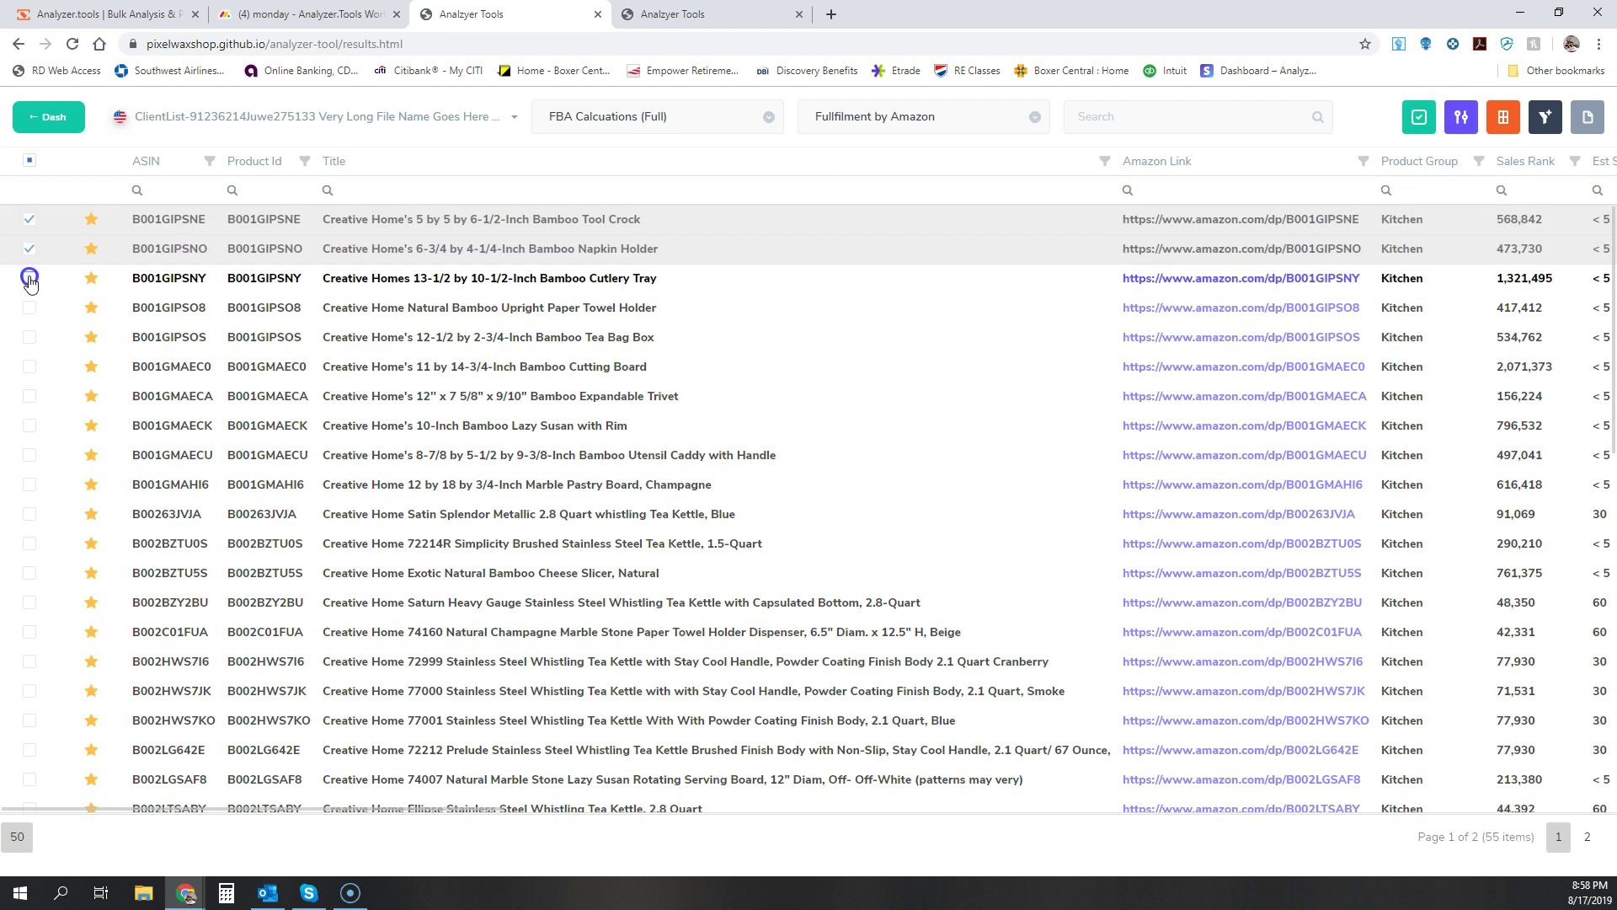
pyautogui.click(29, 278)
pyautogui.click(1419, 118)
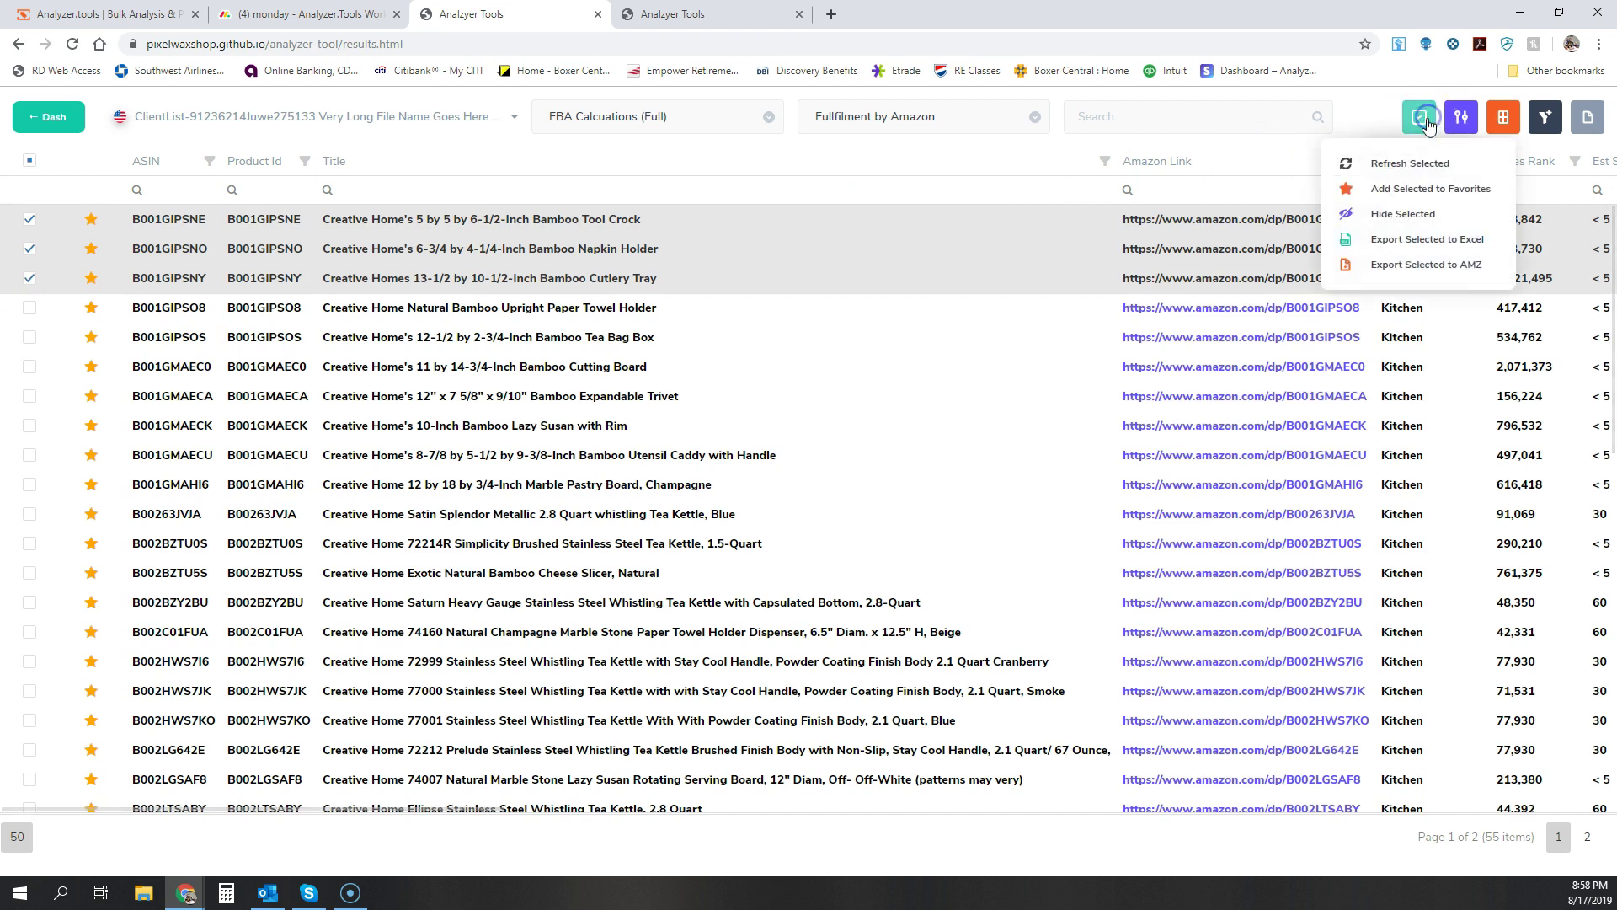
pyautogui.click(1388, 194)
pyautogui.click(1044, 325)
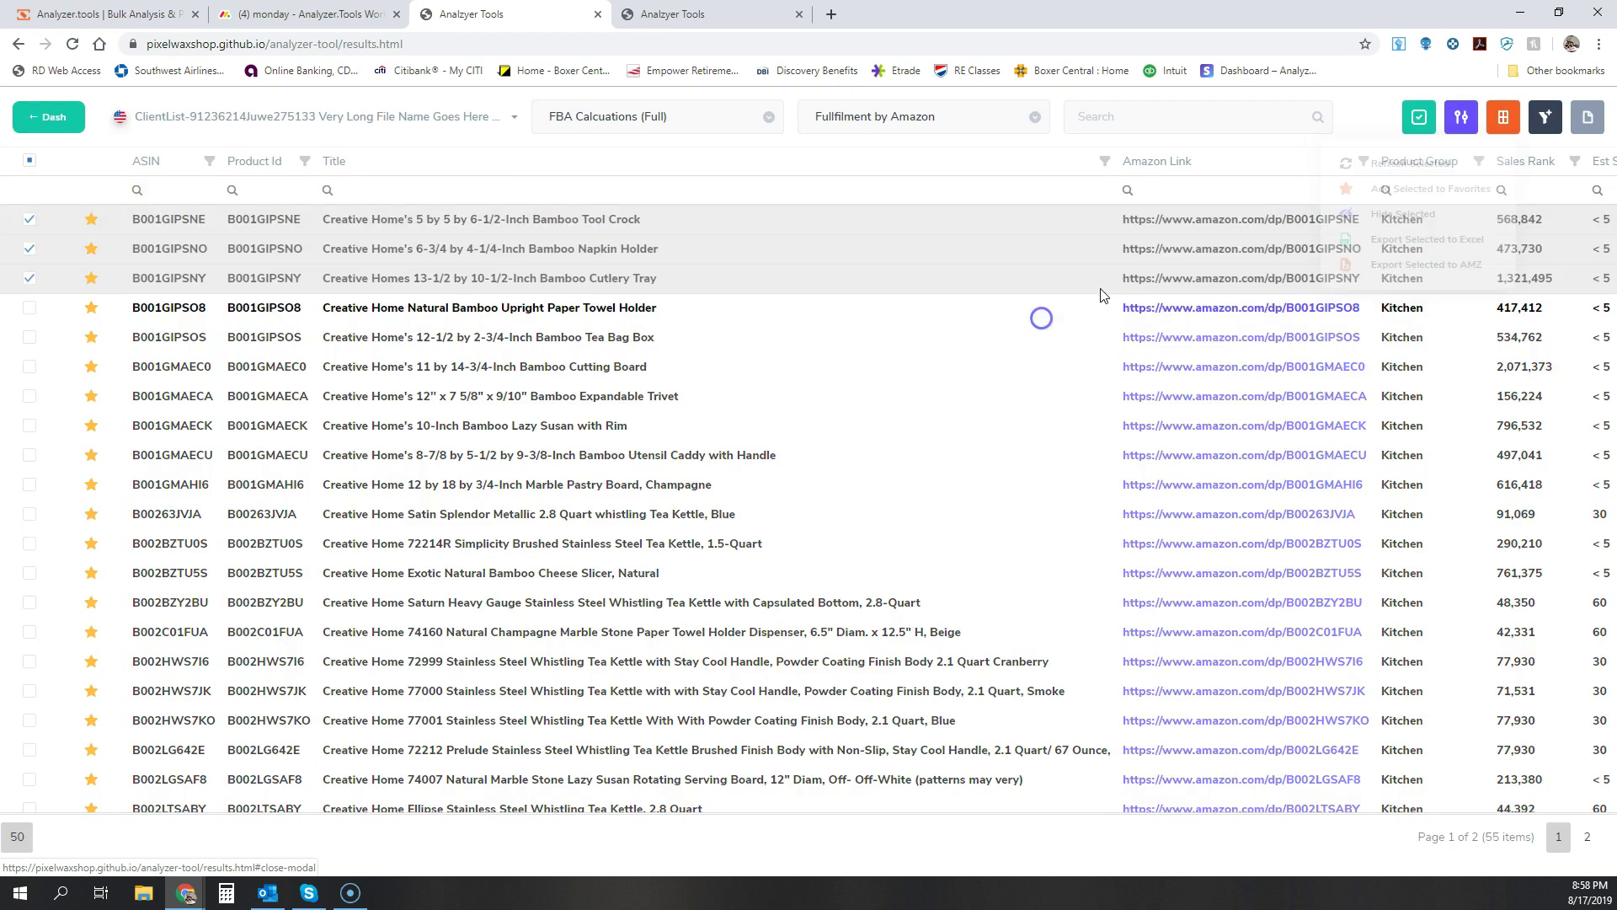
pyautogui.click(1419, 118)
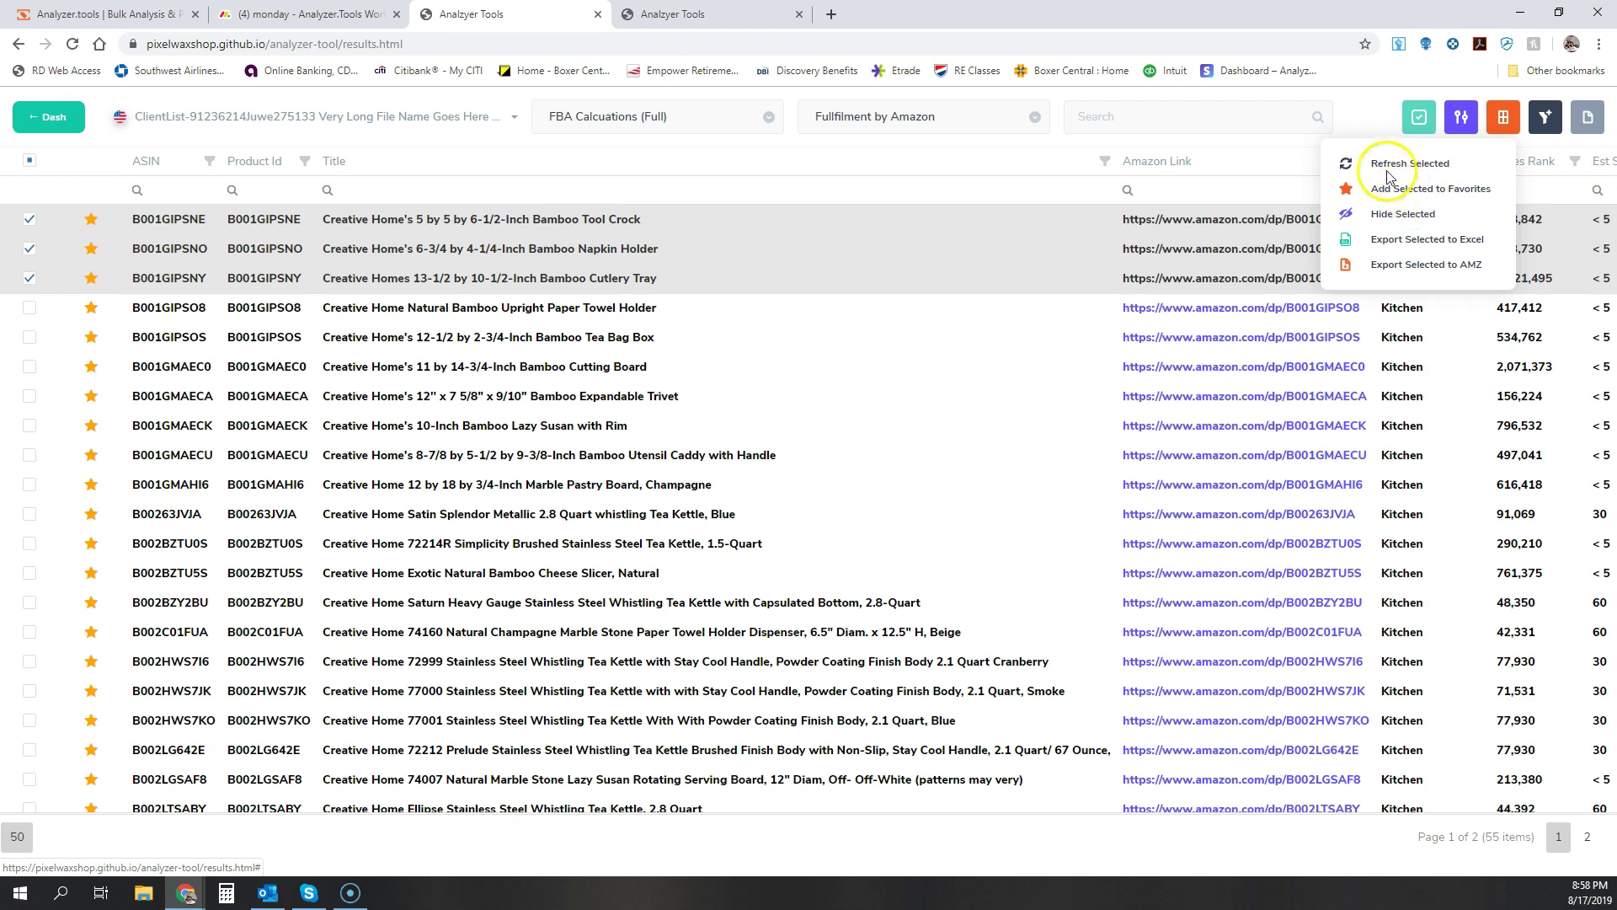
# Turn on multi-pack calculation, then resize, search and close the Column Chooser panel.
pyautogui.click(1461, 116)
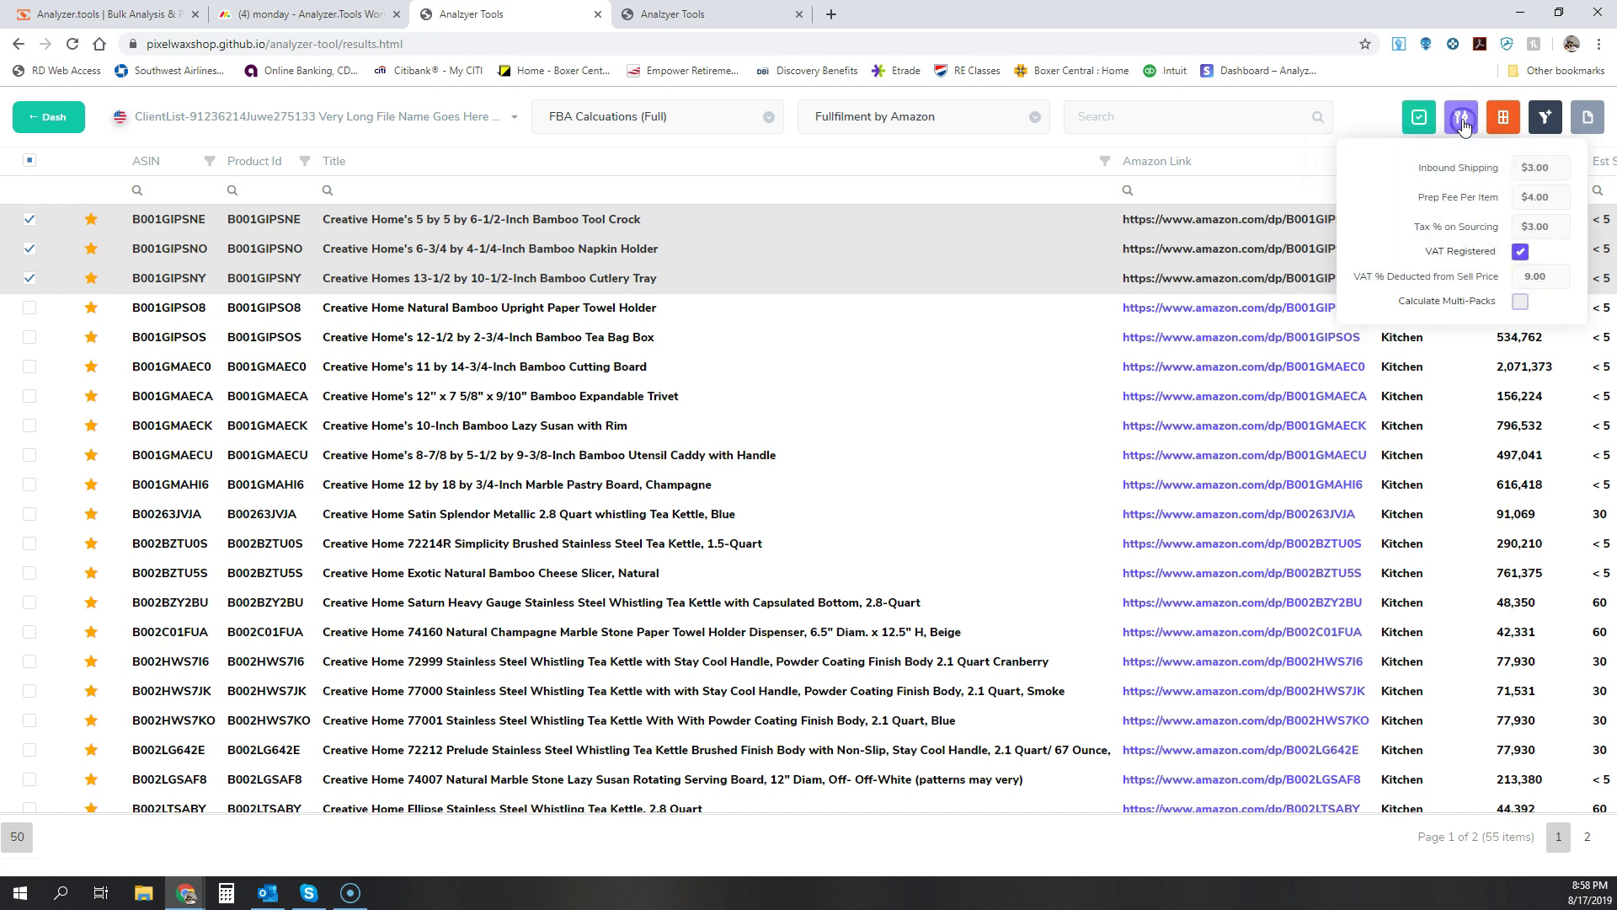
pyautogui.click(1519, 304)
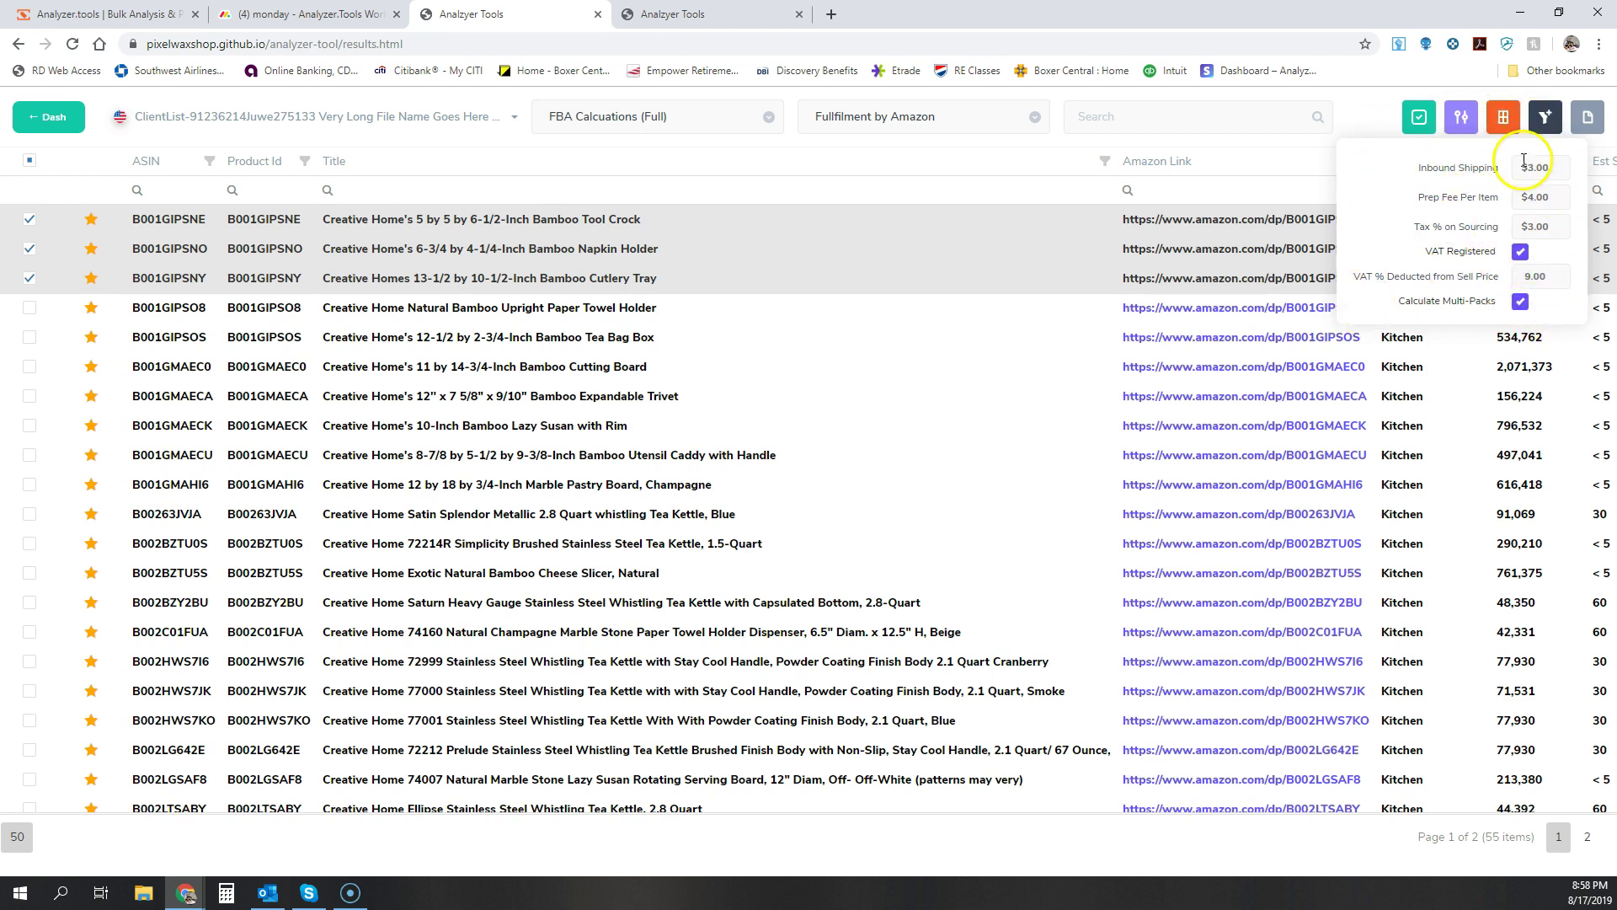
pyautogui.click(1502, 116)
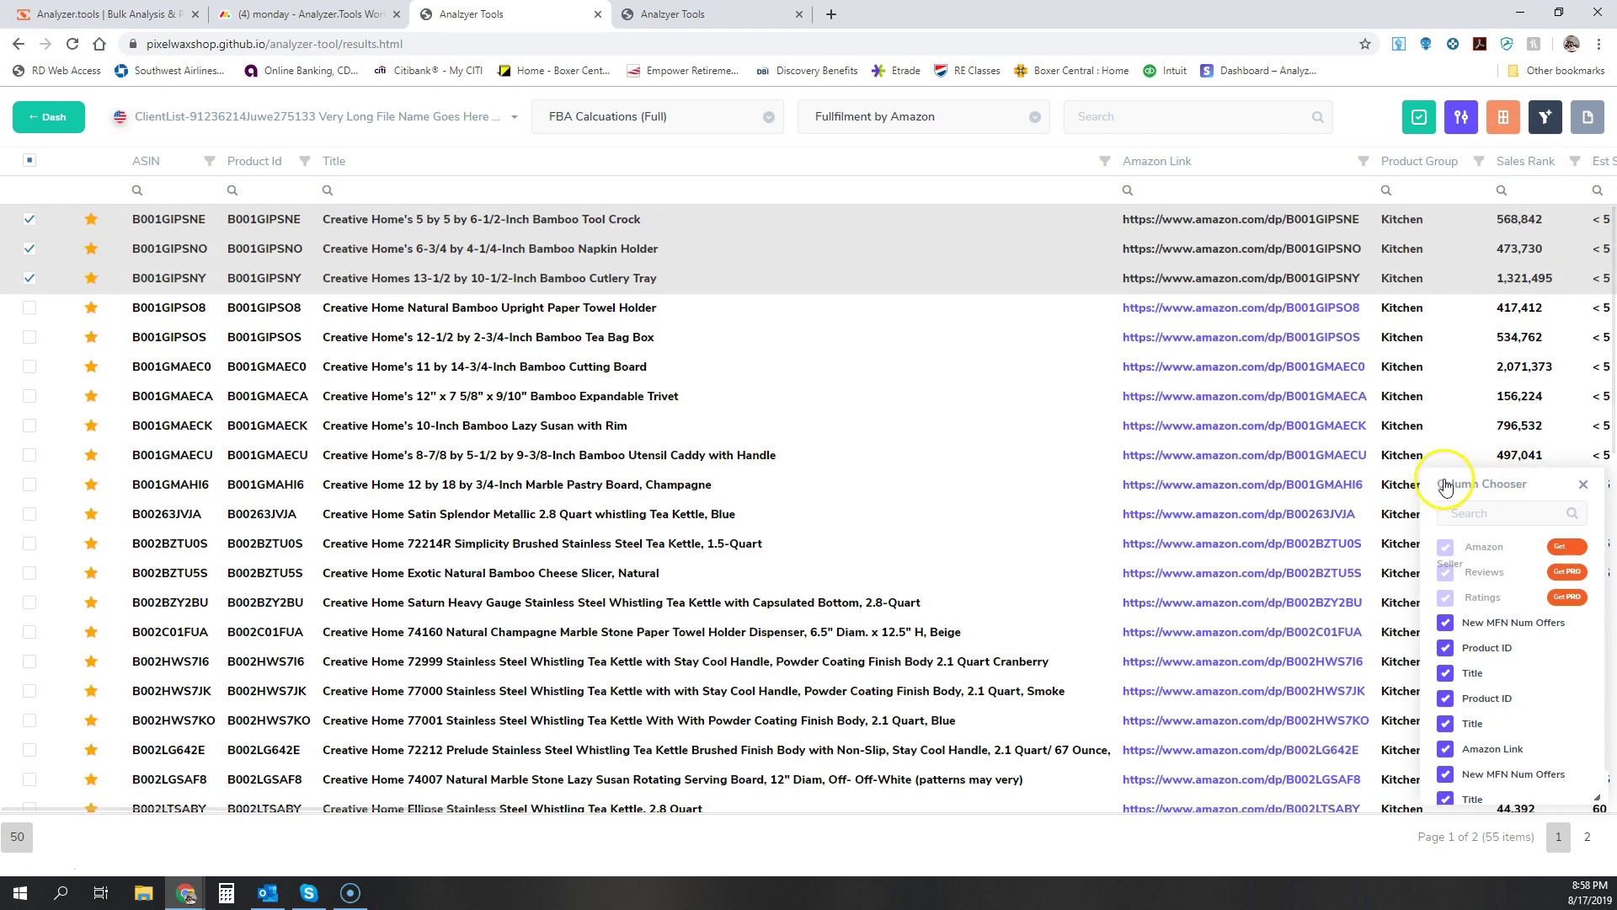
pyautogui.moveTo(1447, 466); pyautogui.dragTo(1444, 431)
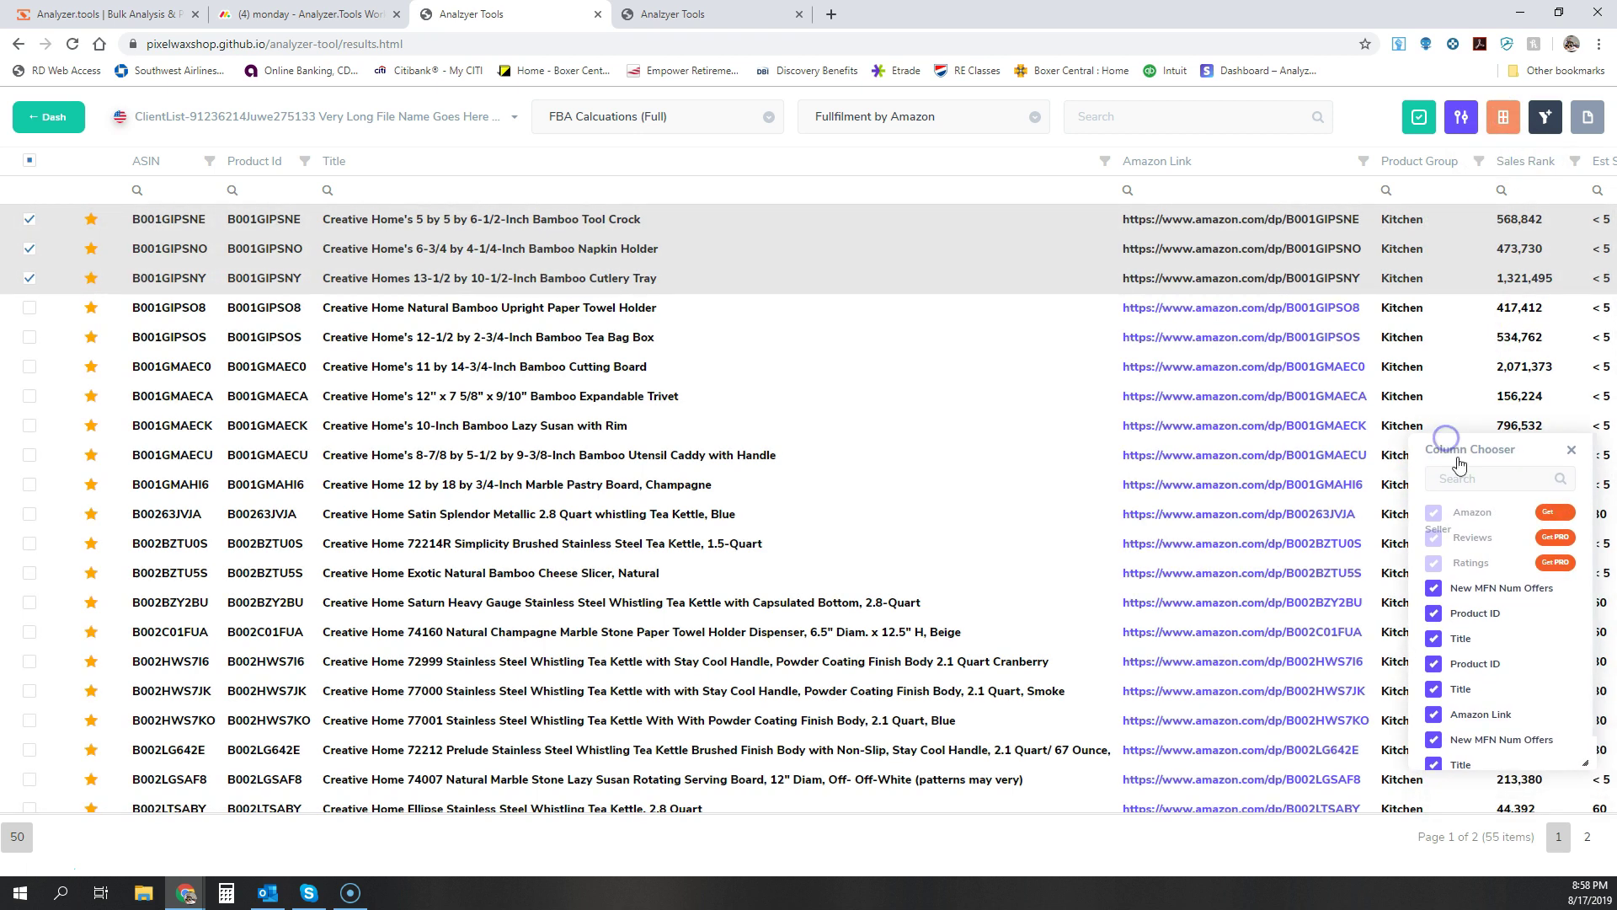
pyautogui.moveTo(1583, 768); pyautogui.dragTo(1594, 810)
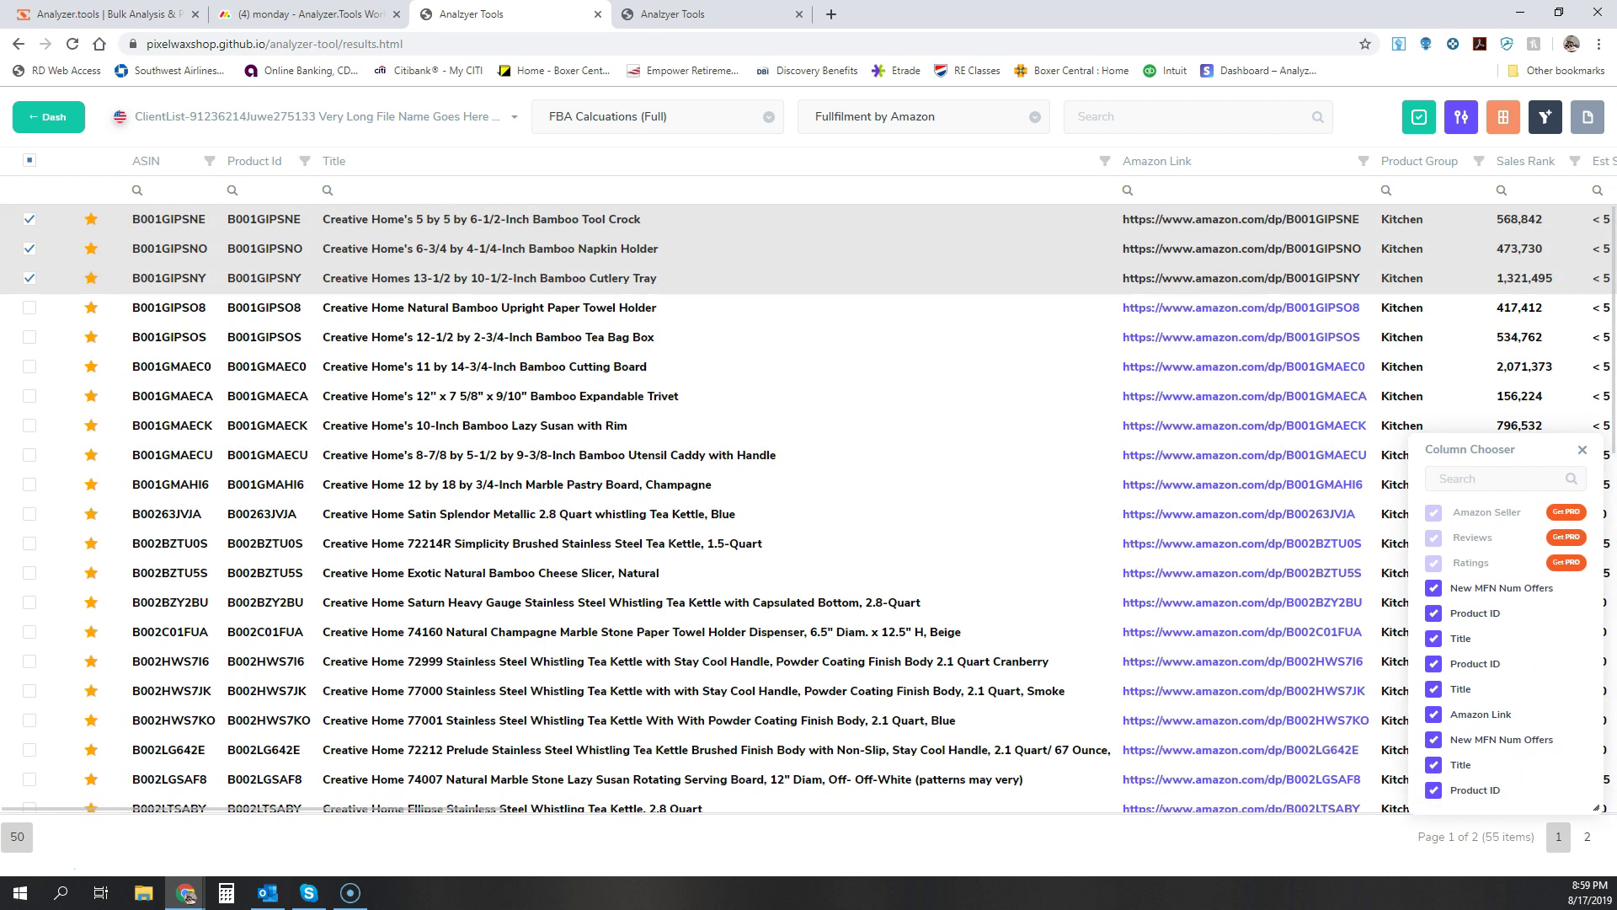
pyautogui.click(1565, 678)
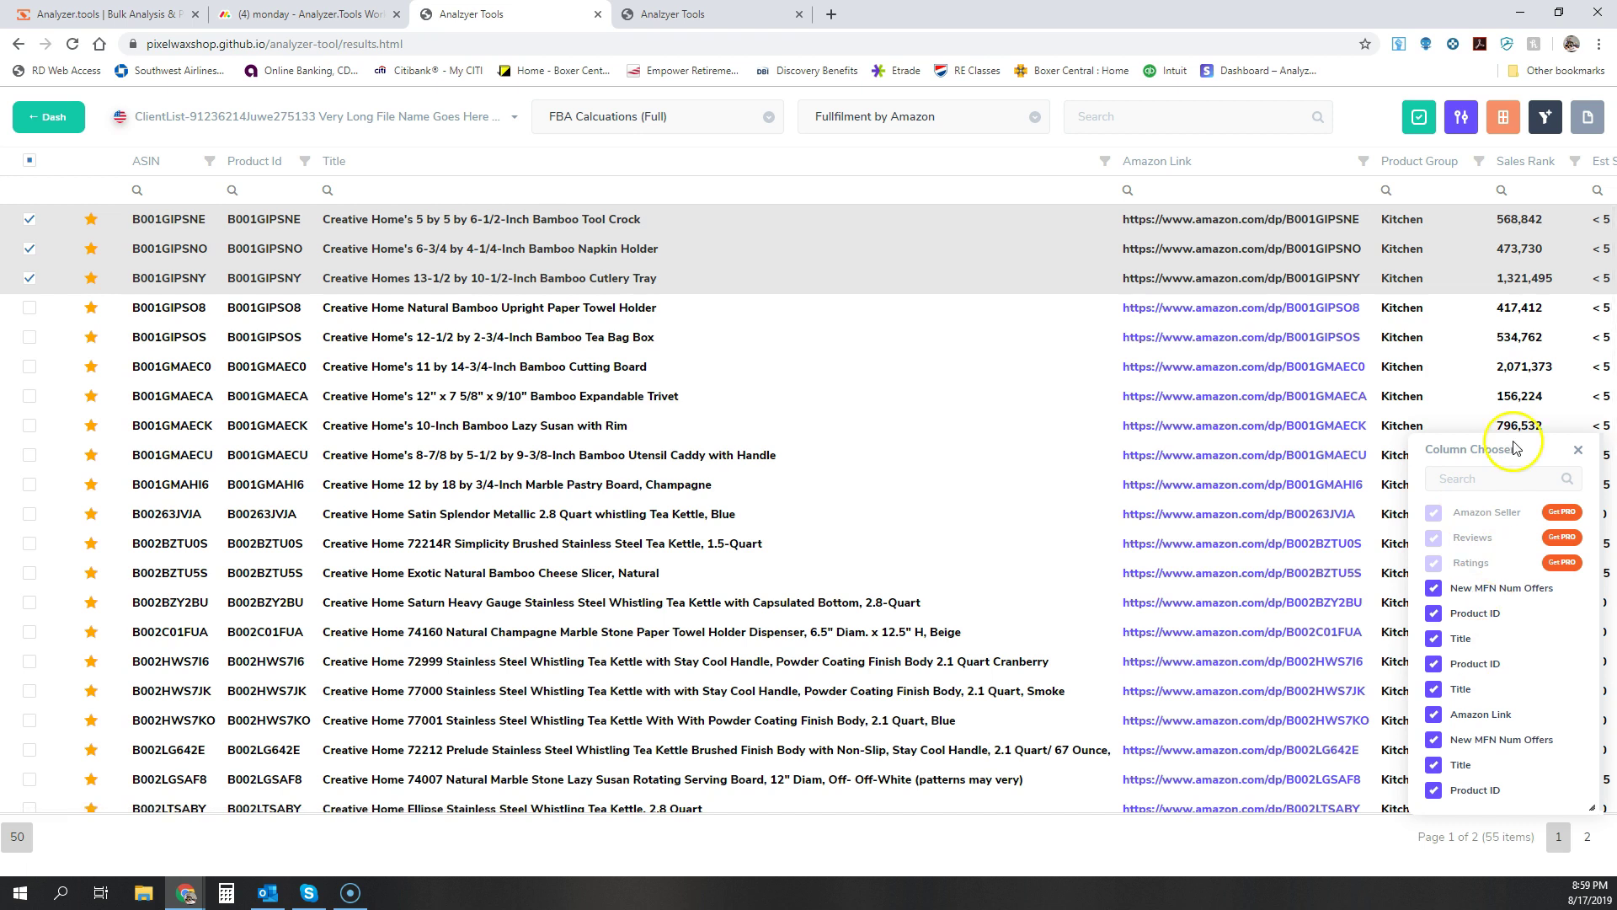
pyautogui.moveTo(1563, 444); pyautogui.dragTo(1563, 441)
pyautogui.click(1512, 636)
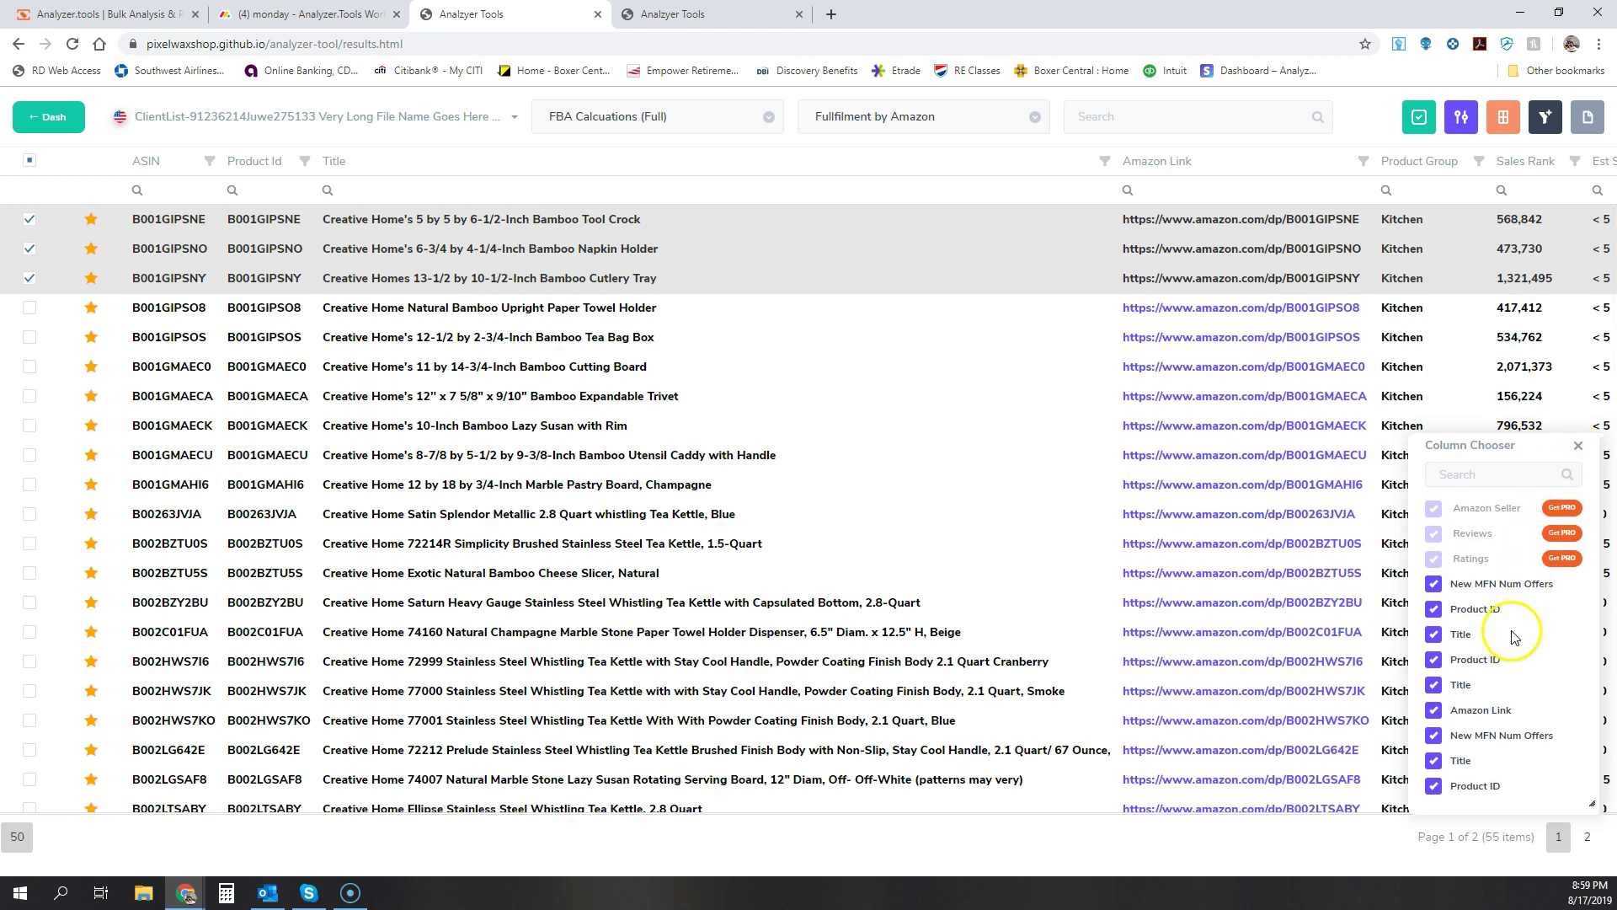
pyautogui.click(1530, 477)
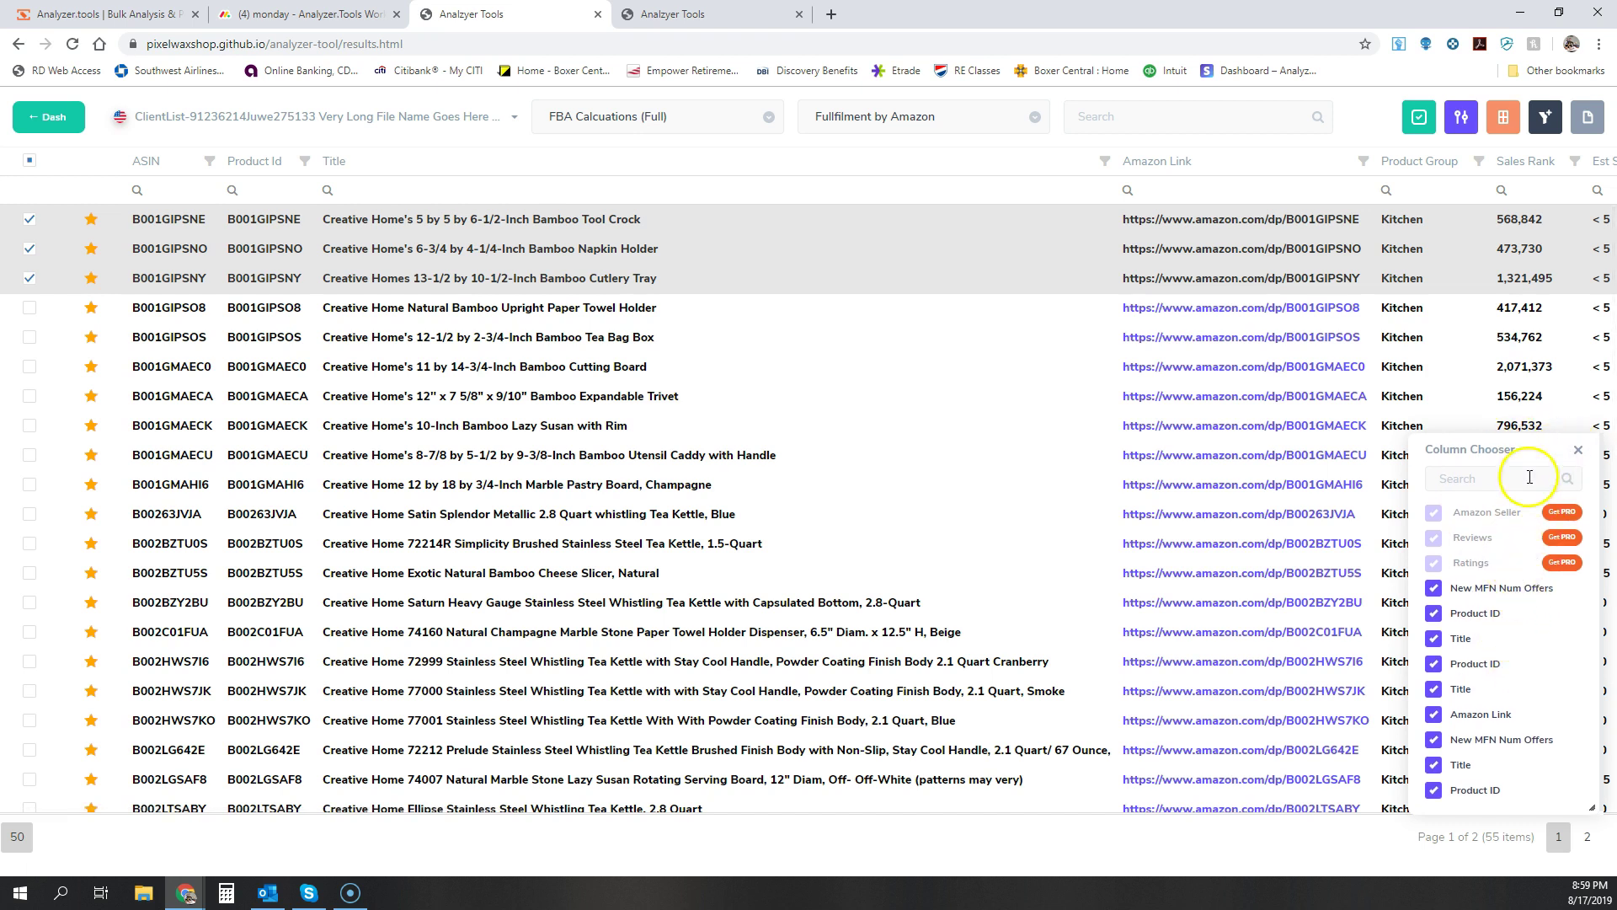
pyautogui.click(1579, 453)
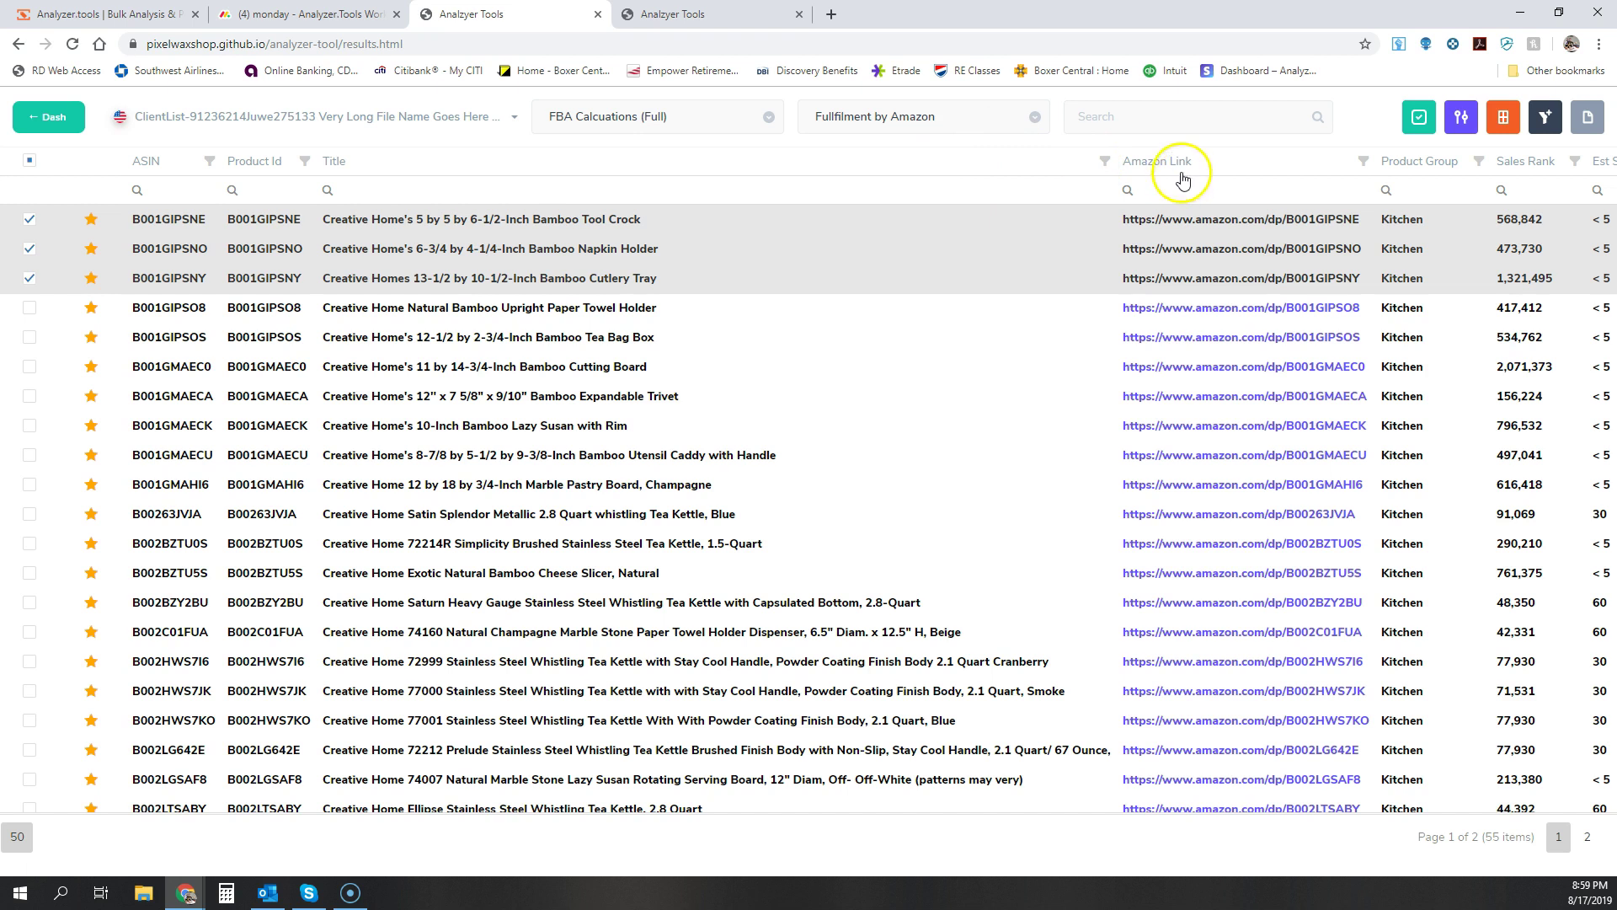
# Try the Advanced Filter Builder, keeping And as the rule combination, then close it.
pyautogui.click(1552, 125)
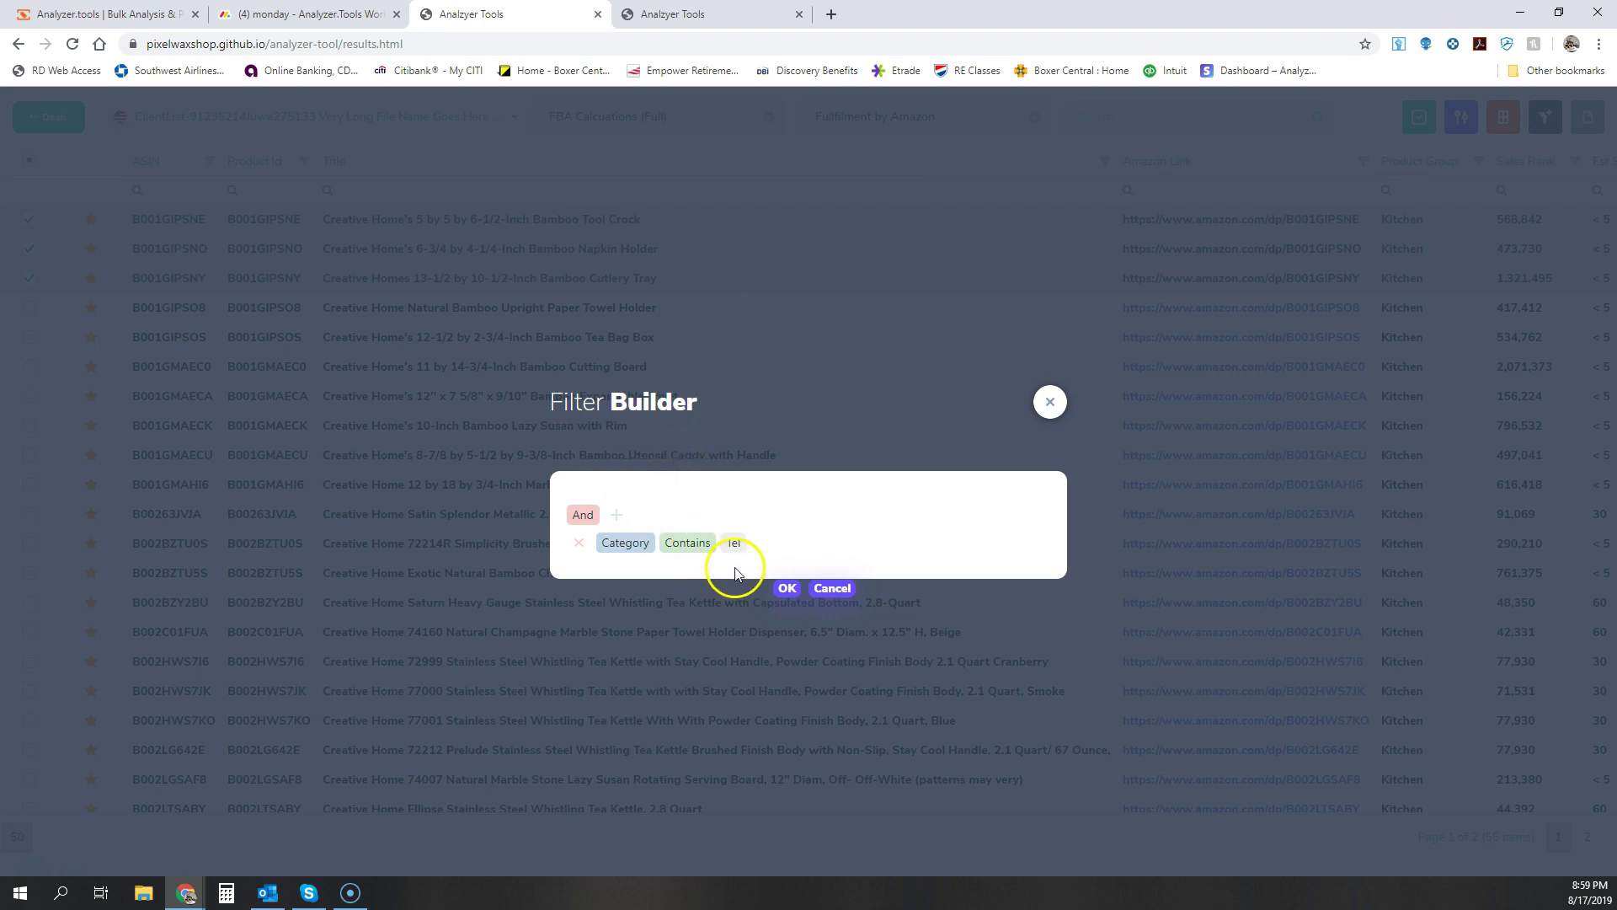
pyautogui.click(585, 516)
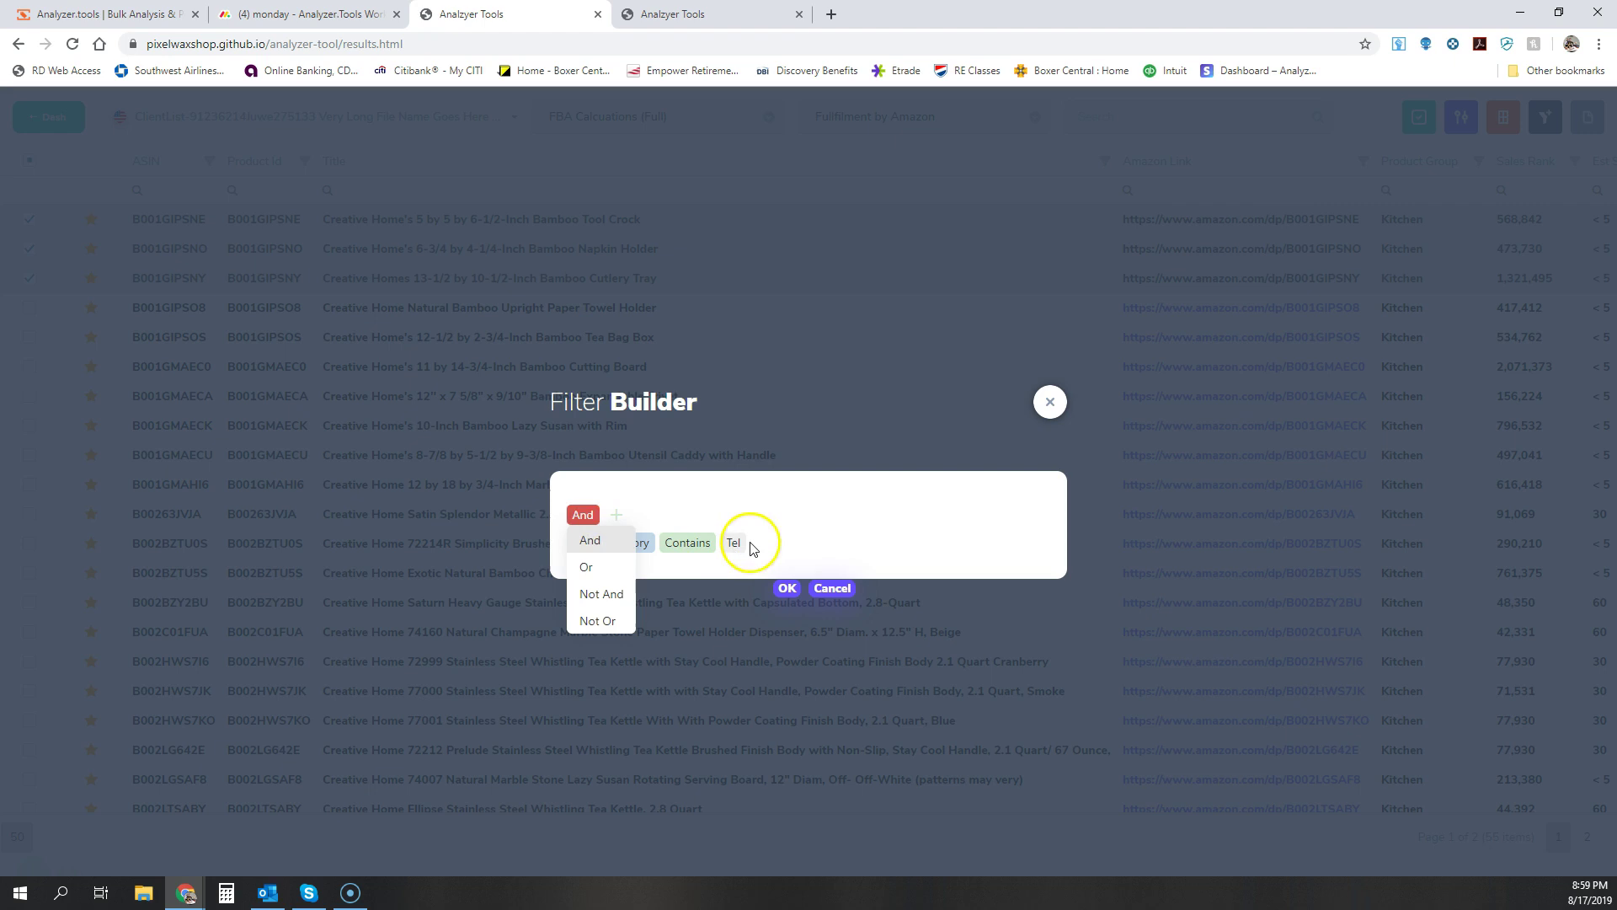
pyautogui.click(1157, 395)
pyautogui.click(1053, 401)
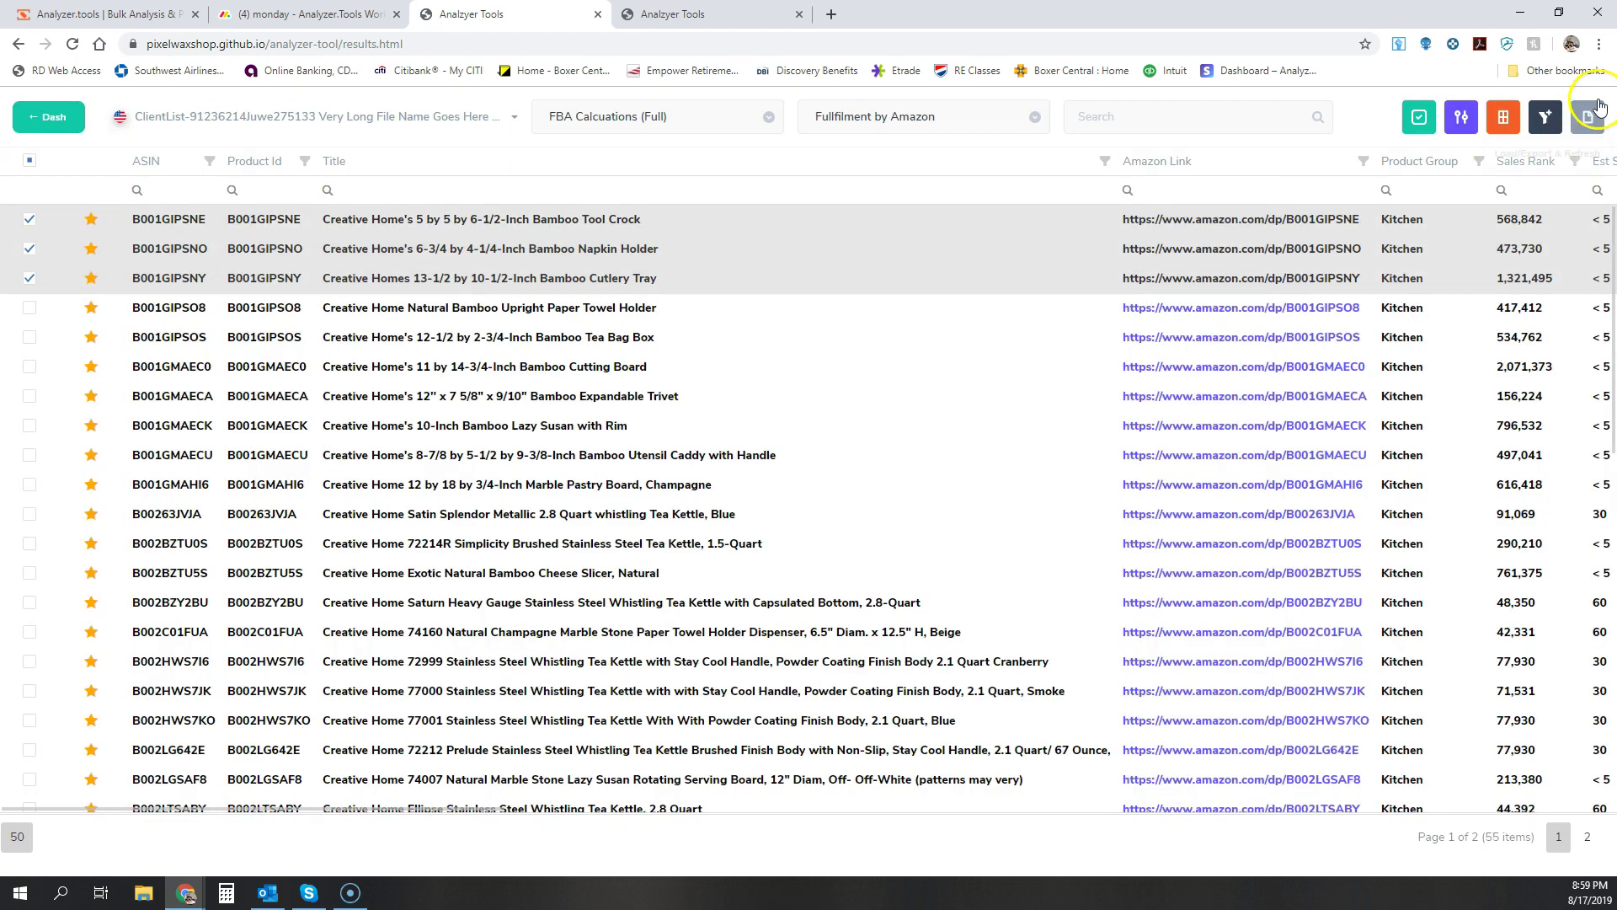
# Export the results as an Excel file, refresh the list, and show the saved calculation views.
pyautogui.click(1590, 116)
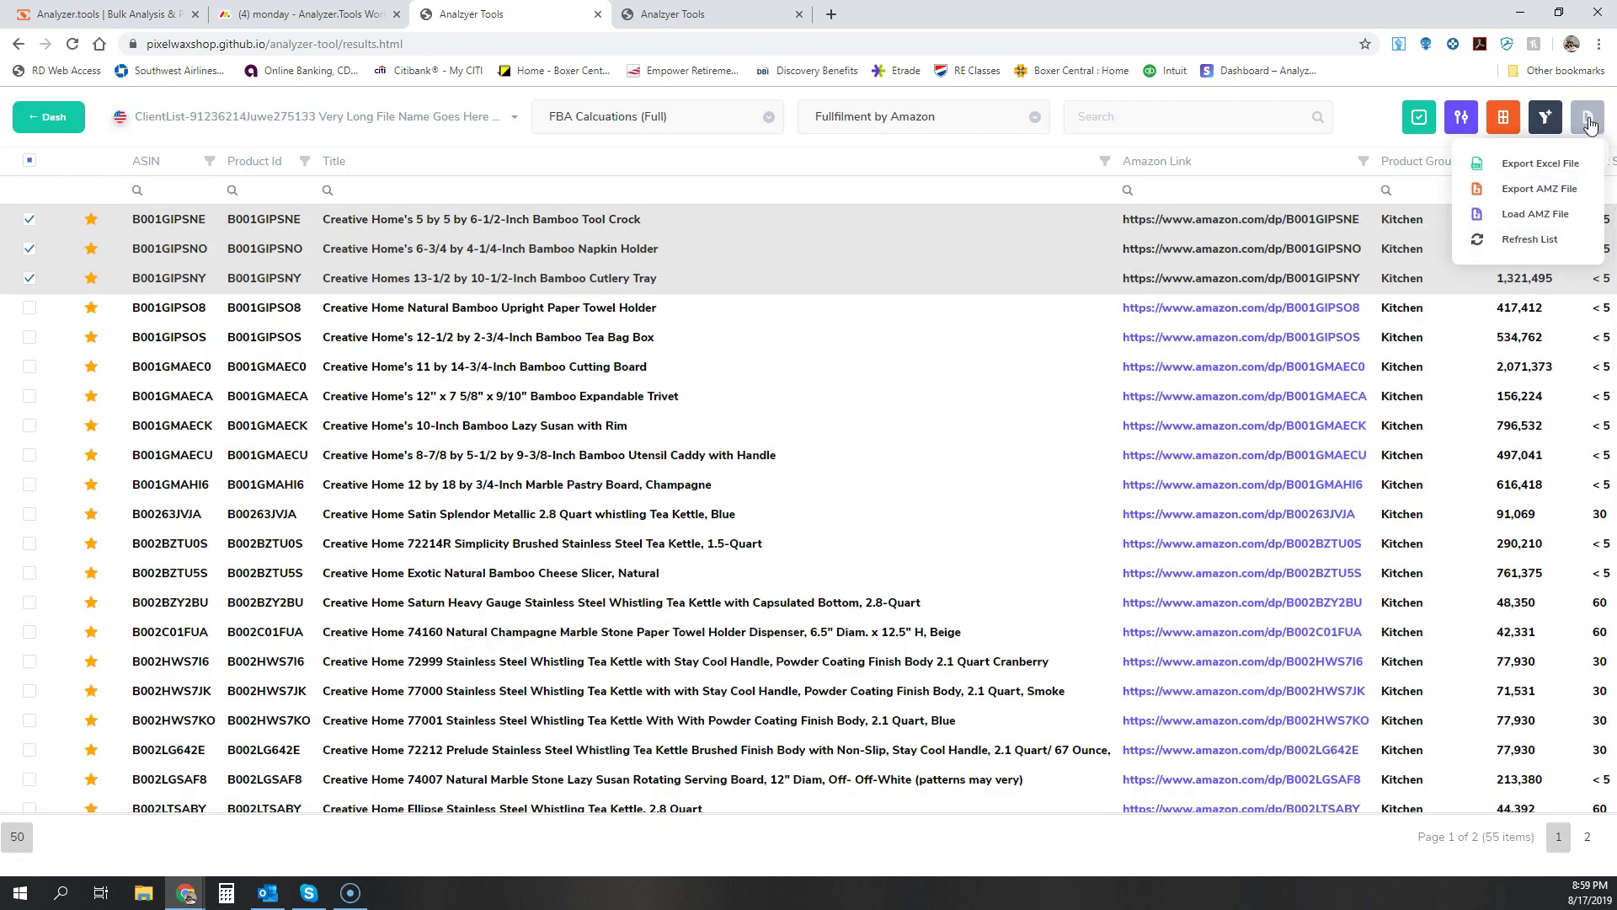
pyautogui.click(1541, 167)
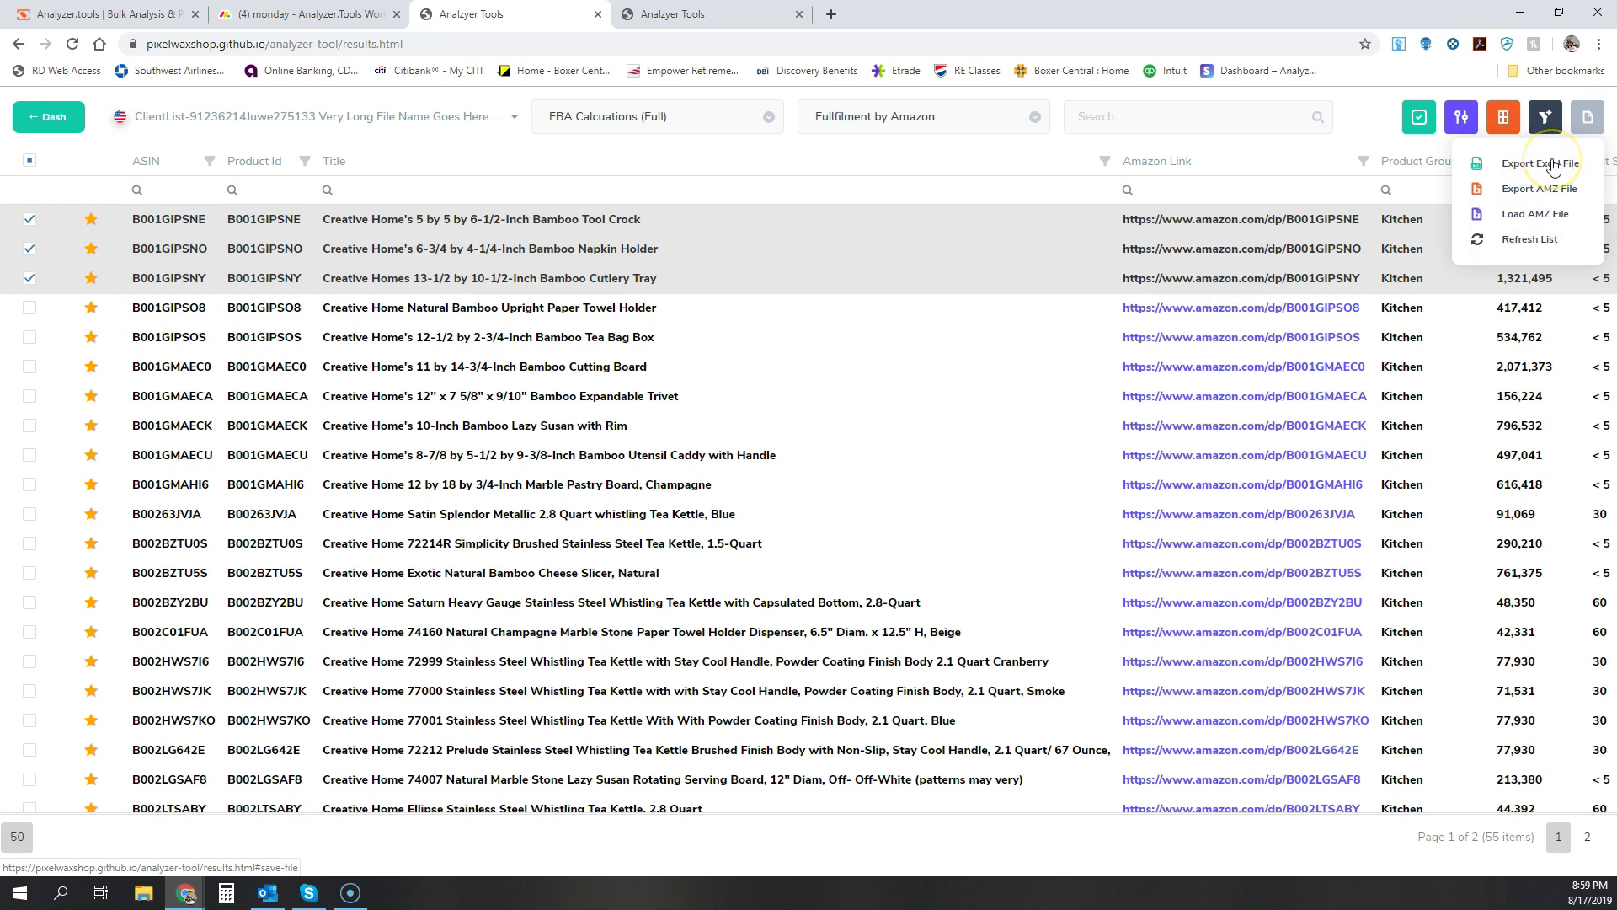
pyautogui.click(1534, 244)
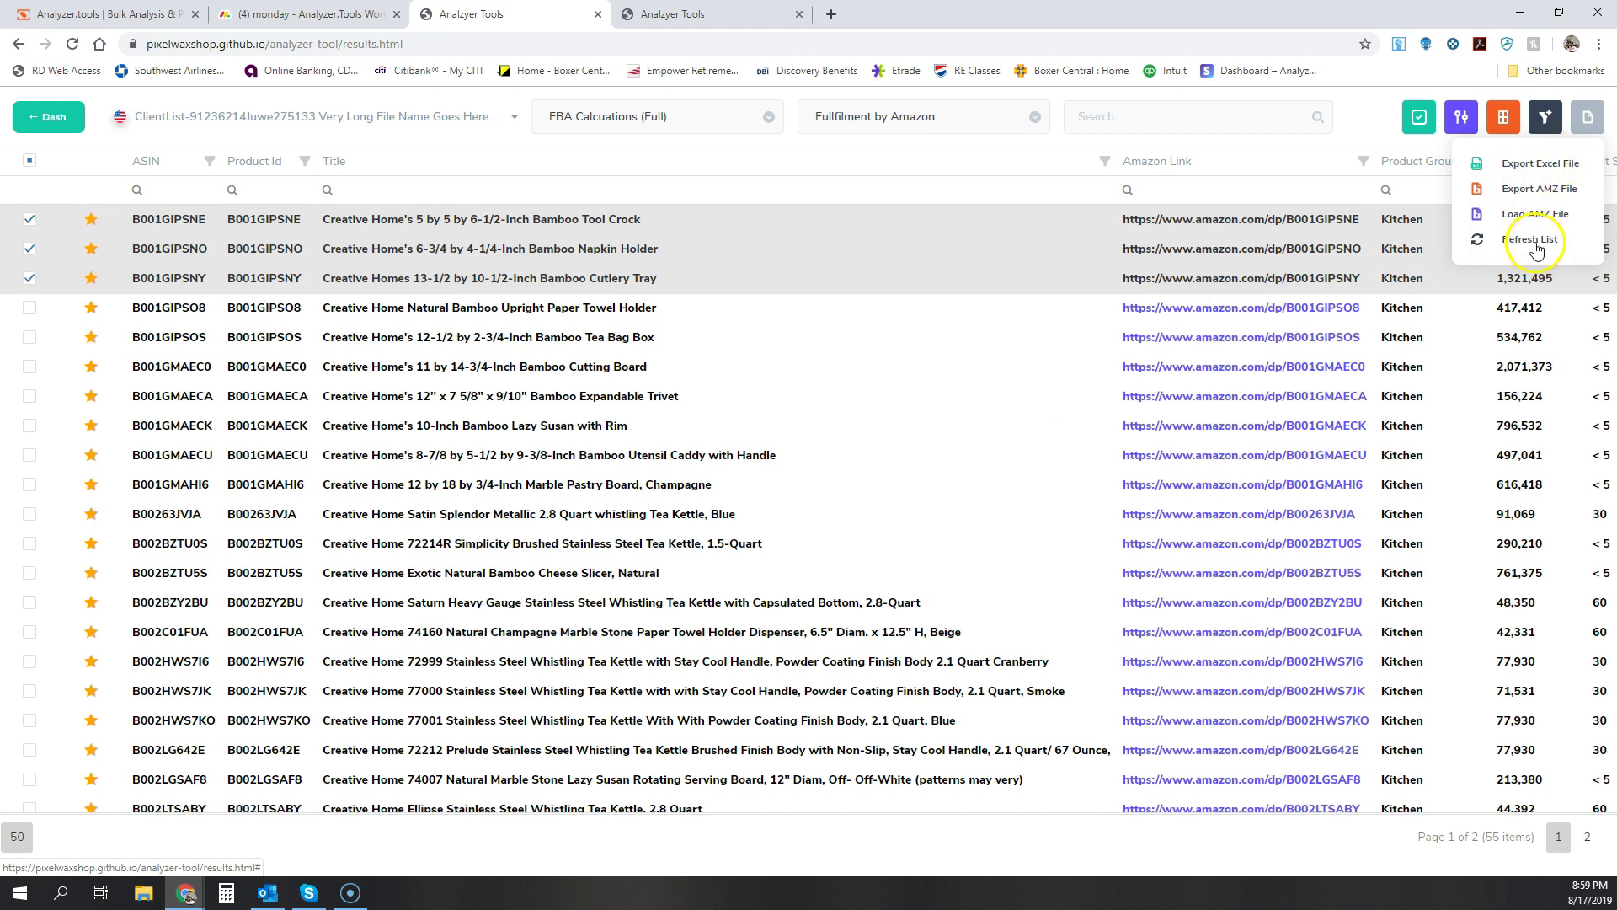
pyautogui.click(1009, 117)
pyautogui.click(690, 117)
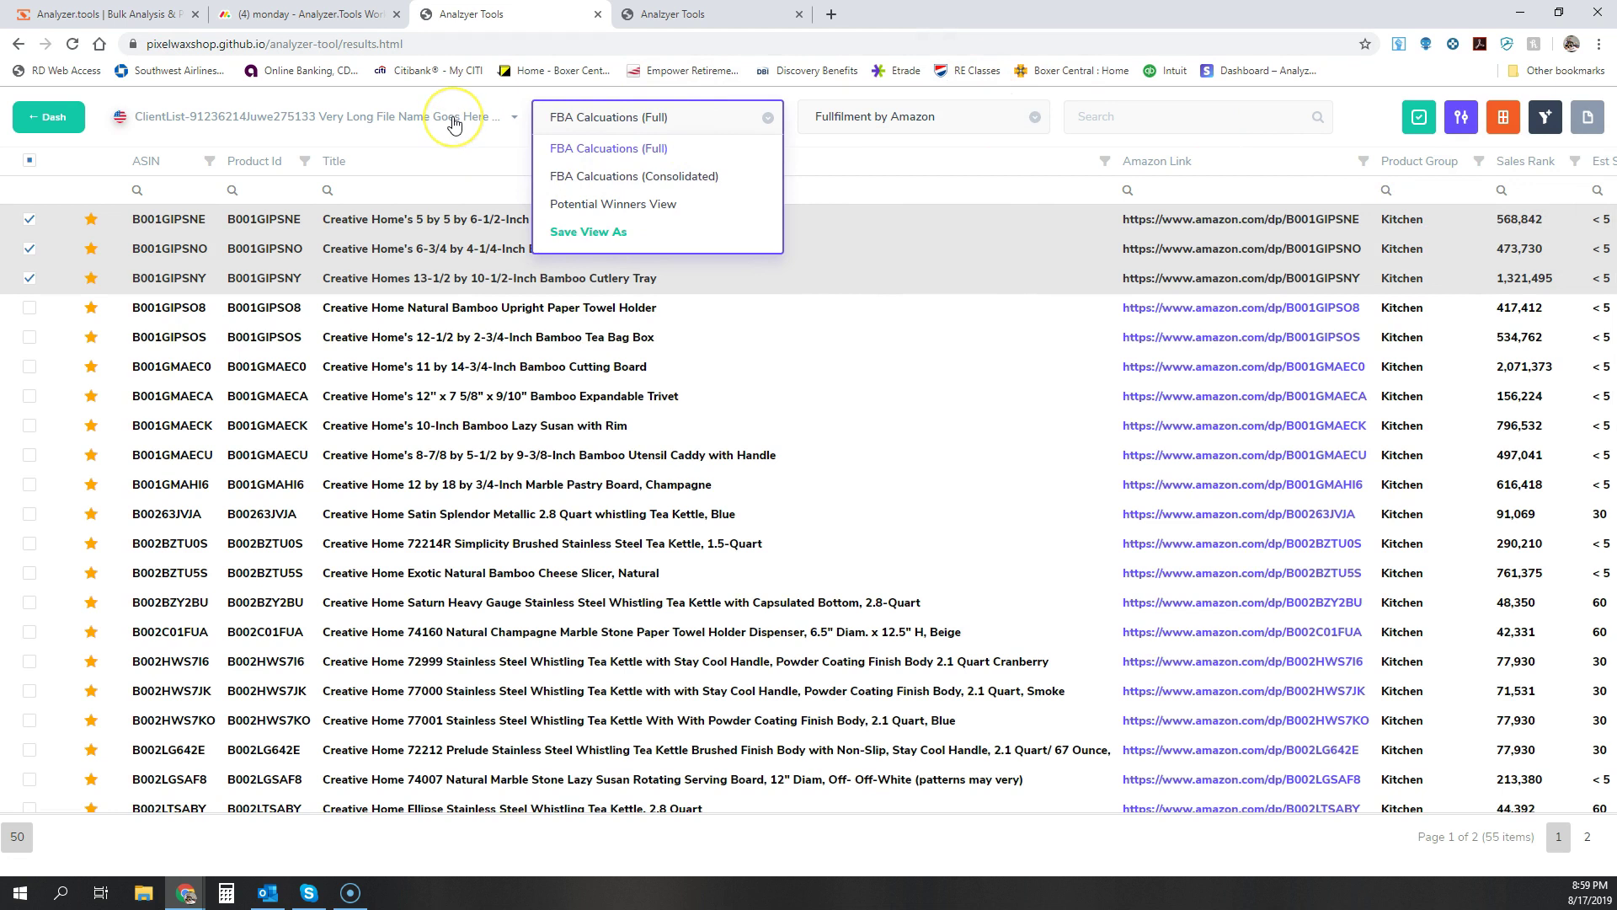
# Go to the dashboard via the list switcher and reopen the long-named ClientList from Recent Lists.
pyautogui.click(494, 119)
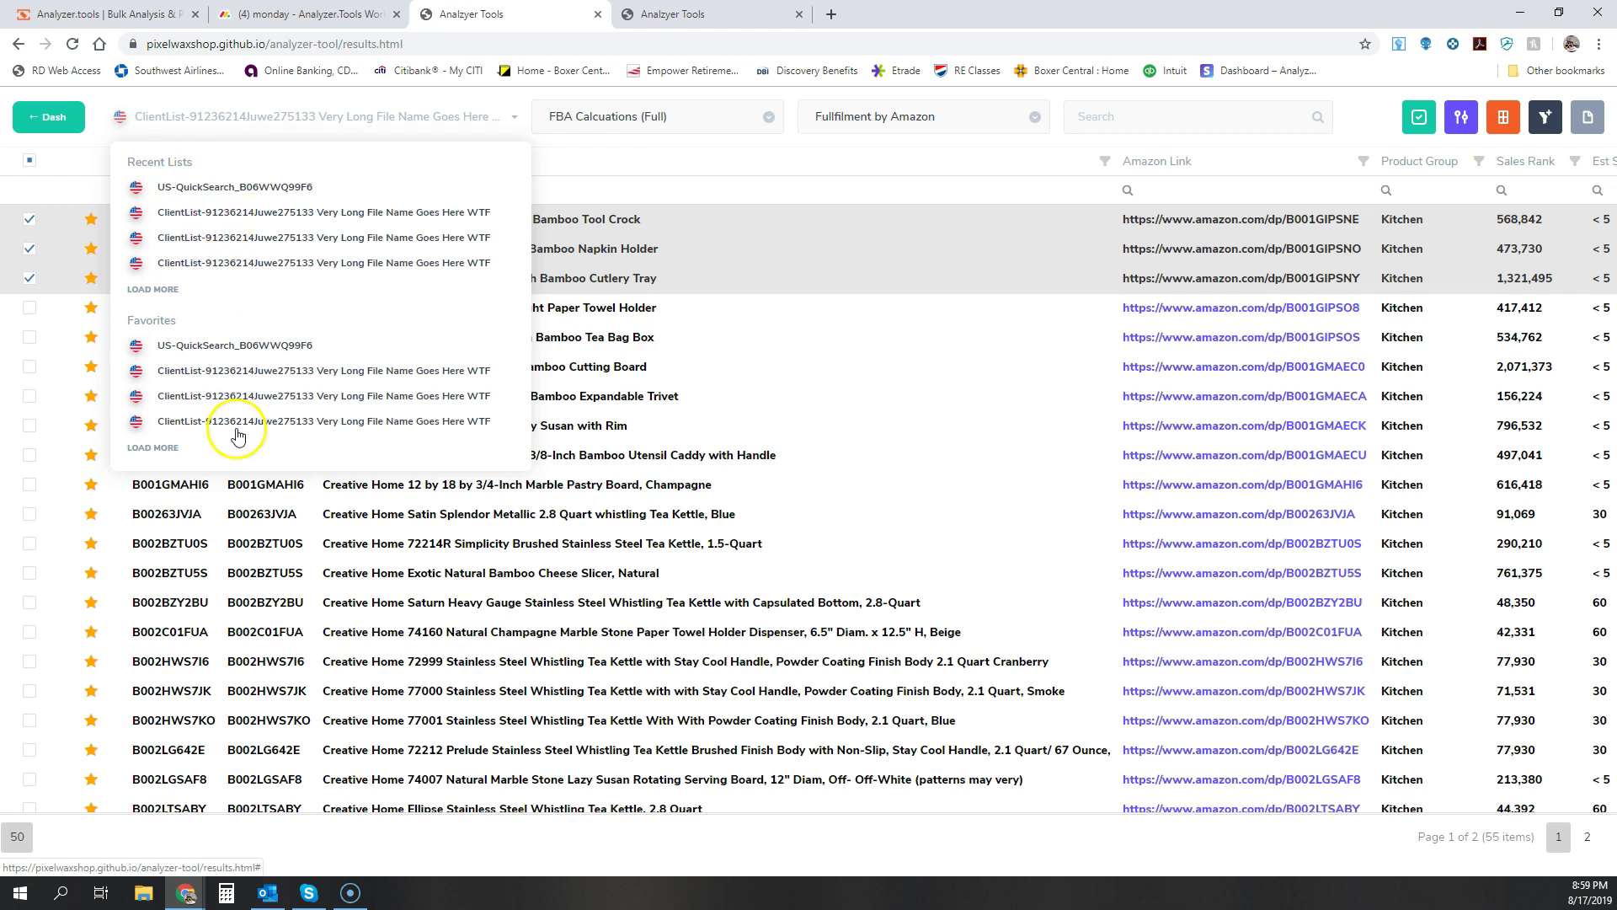
pyautogui.click(54, 122)
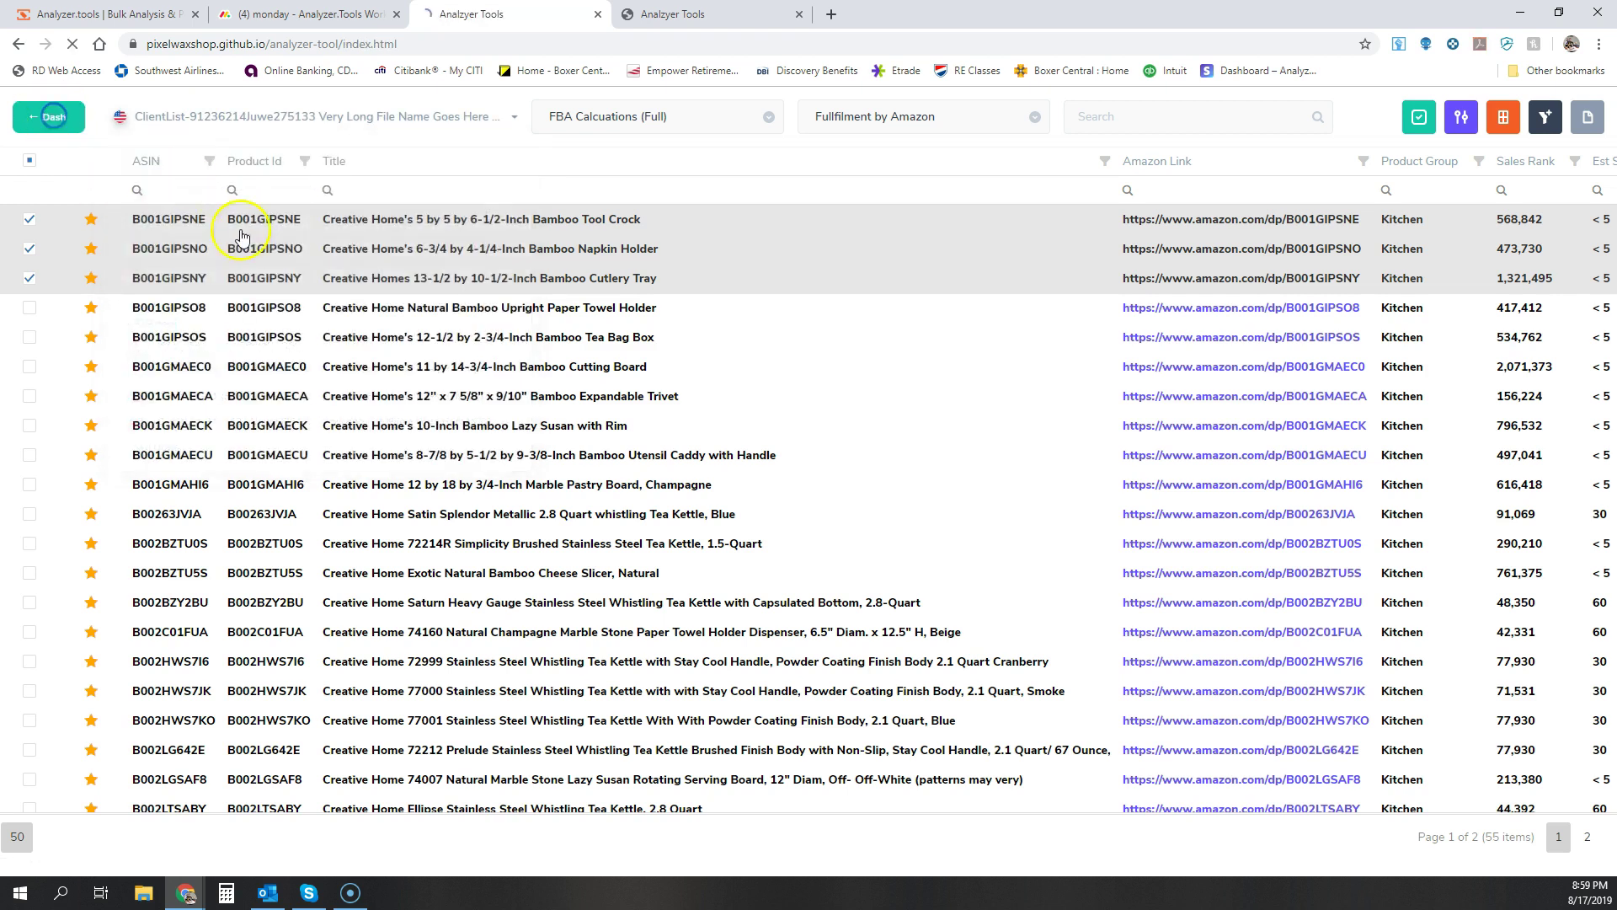
pyautogui.scroll(-1, 514, 623)
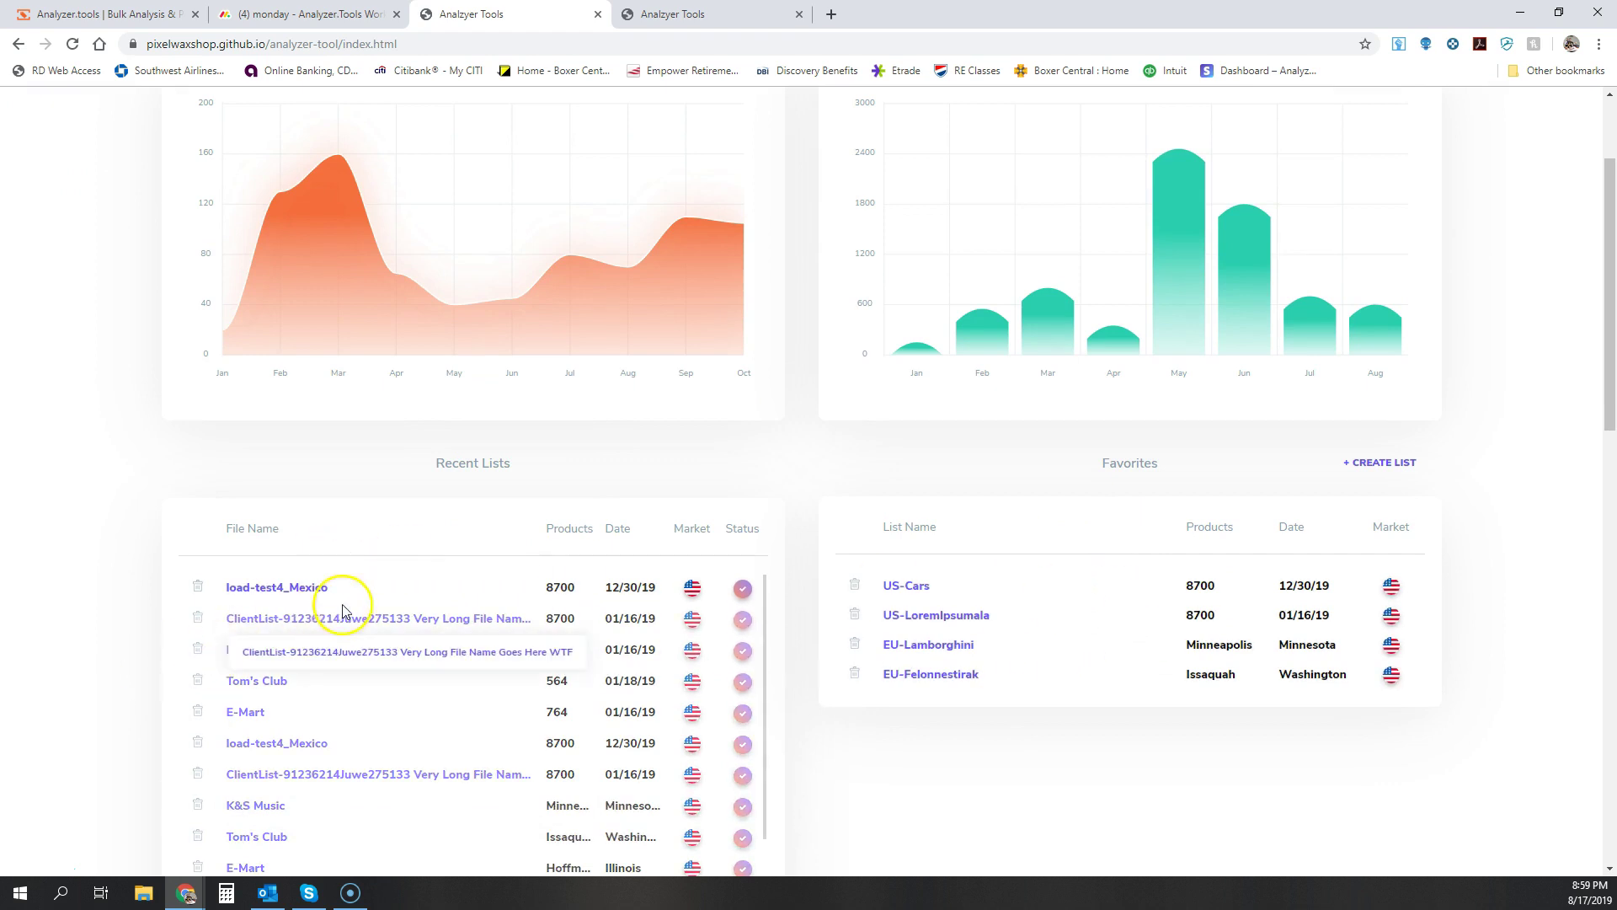
pyautogui.click(372, 621)
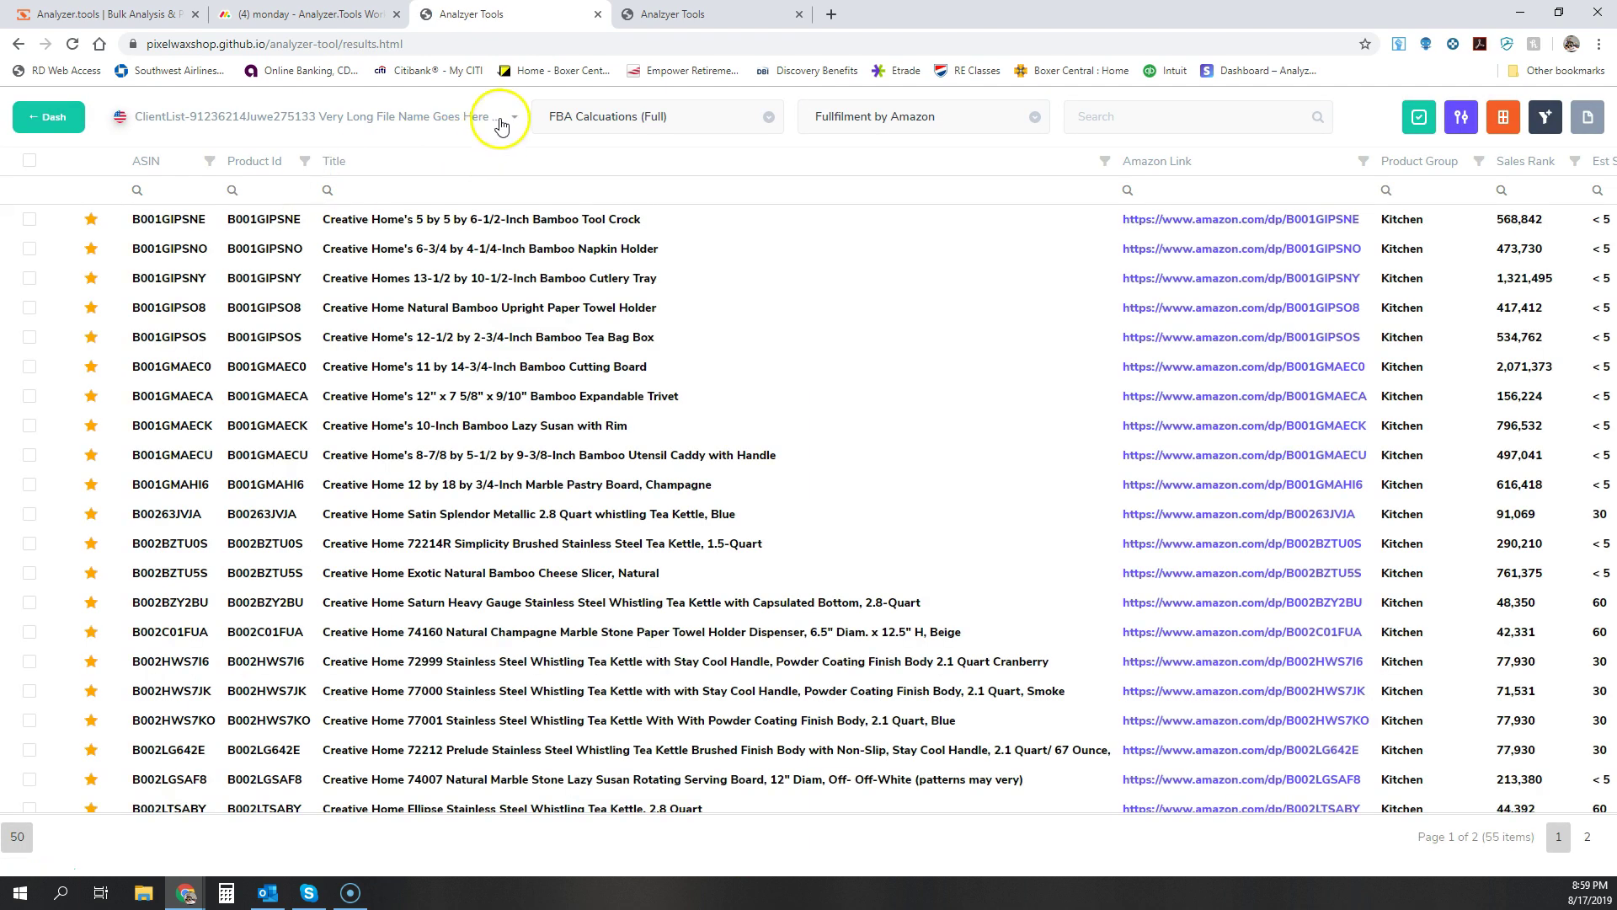
pyautogui.click(501, 116)
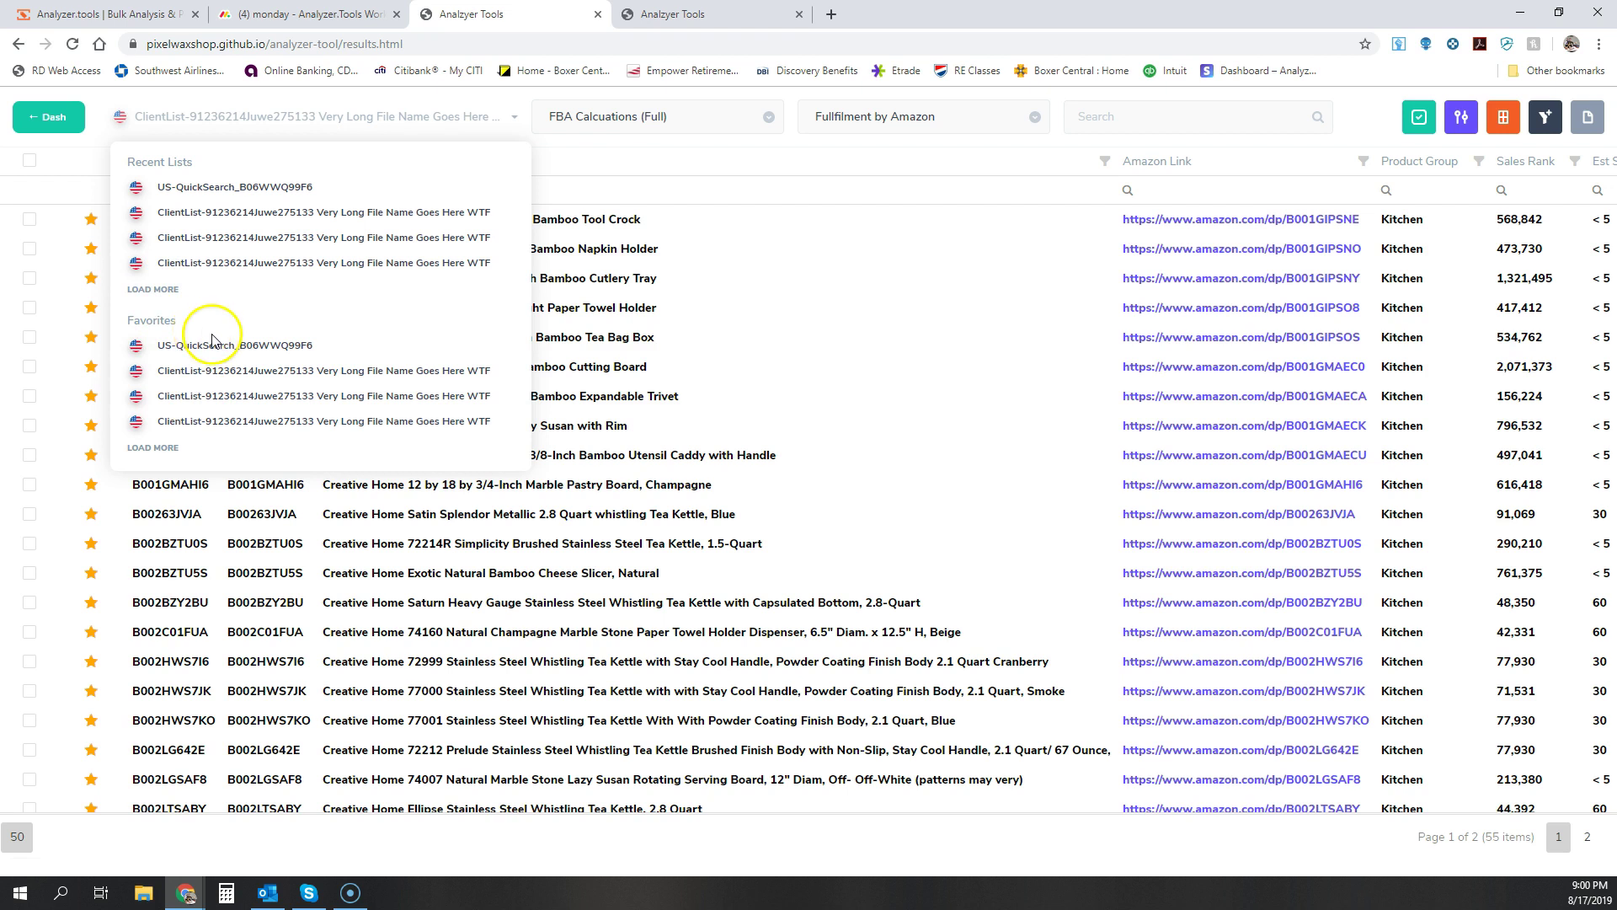
pyautogui.click(763, 348)
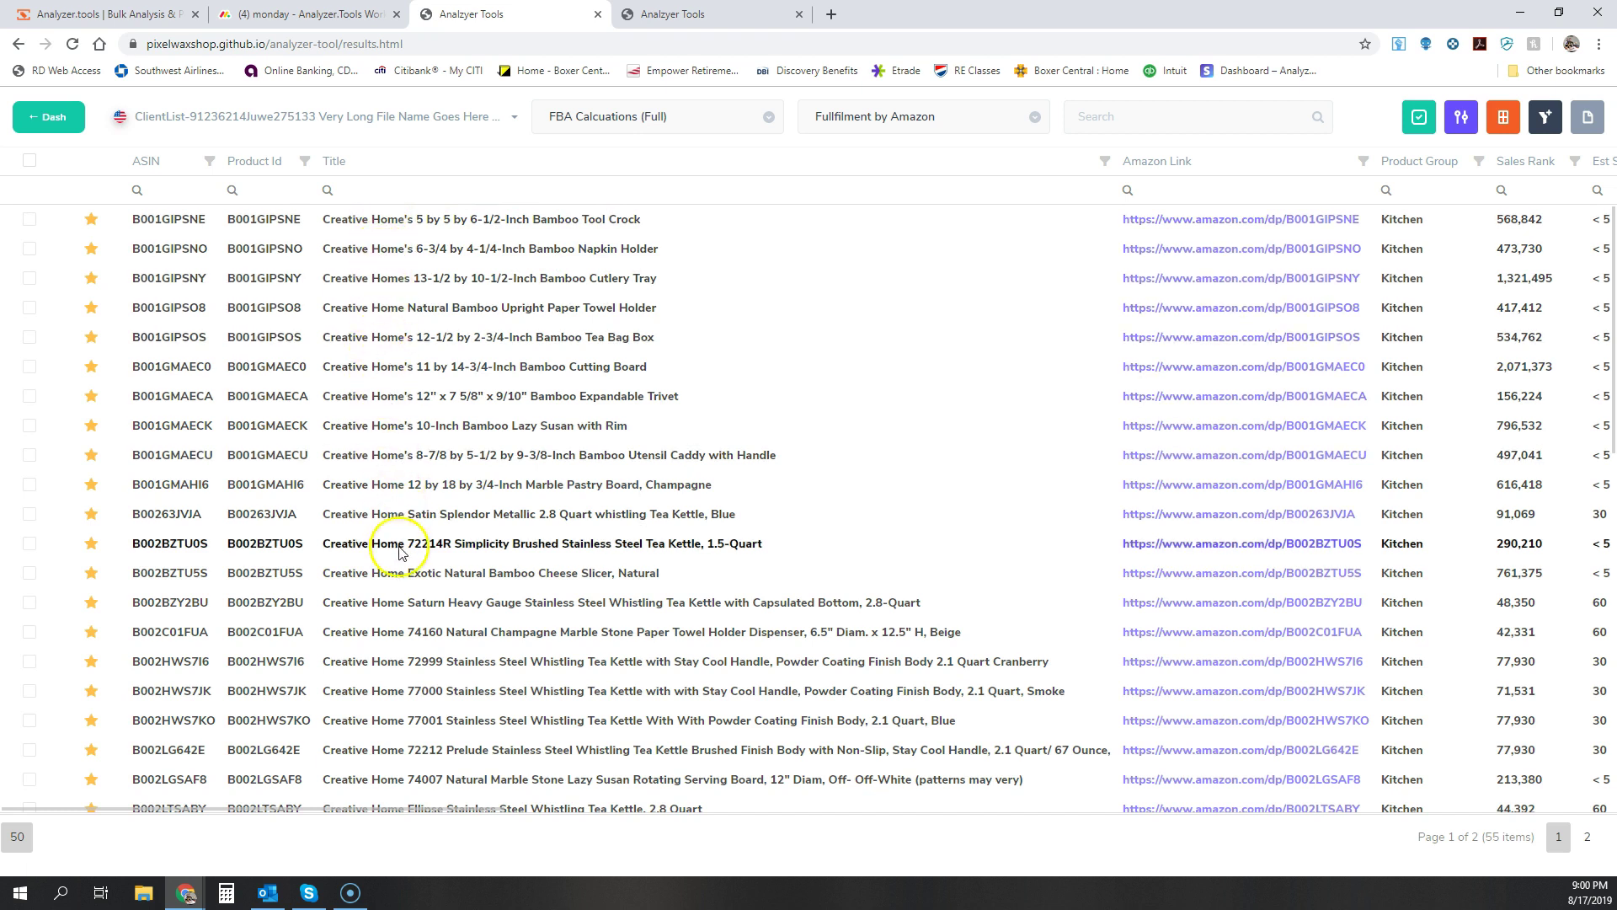
# Bring up the Product Details page for the BrüMate Hopsulator Slim can cooler.
pyautogui.click(705, 17)
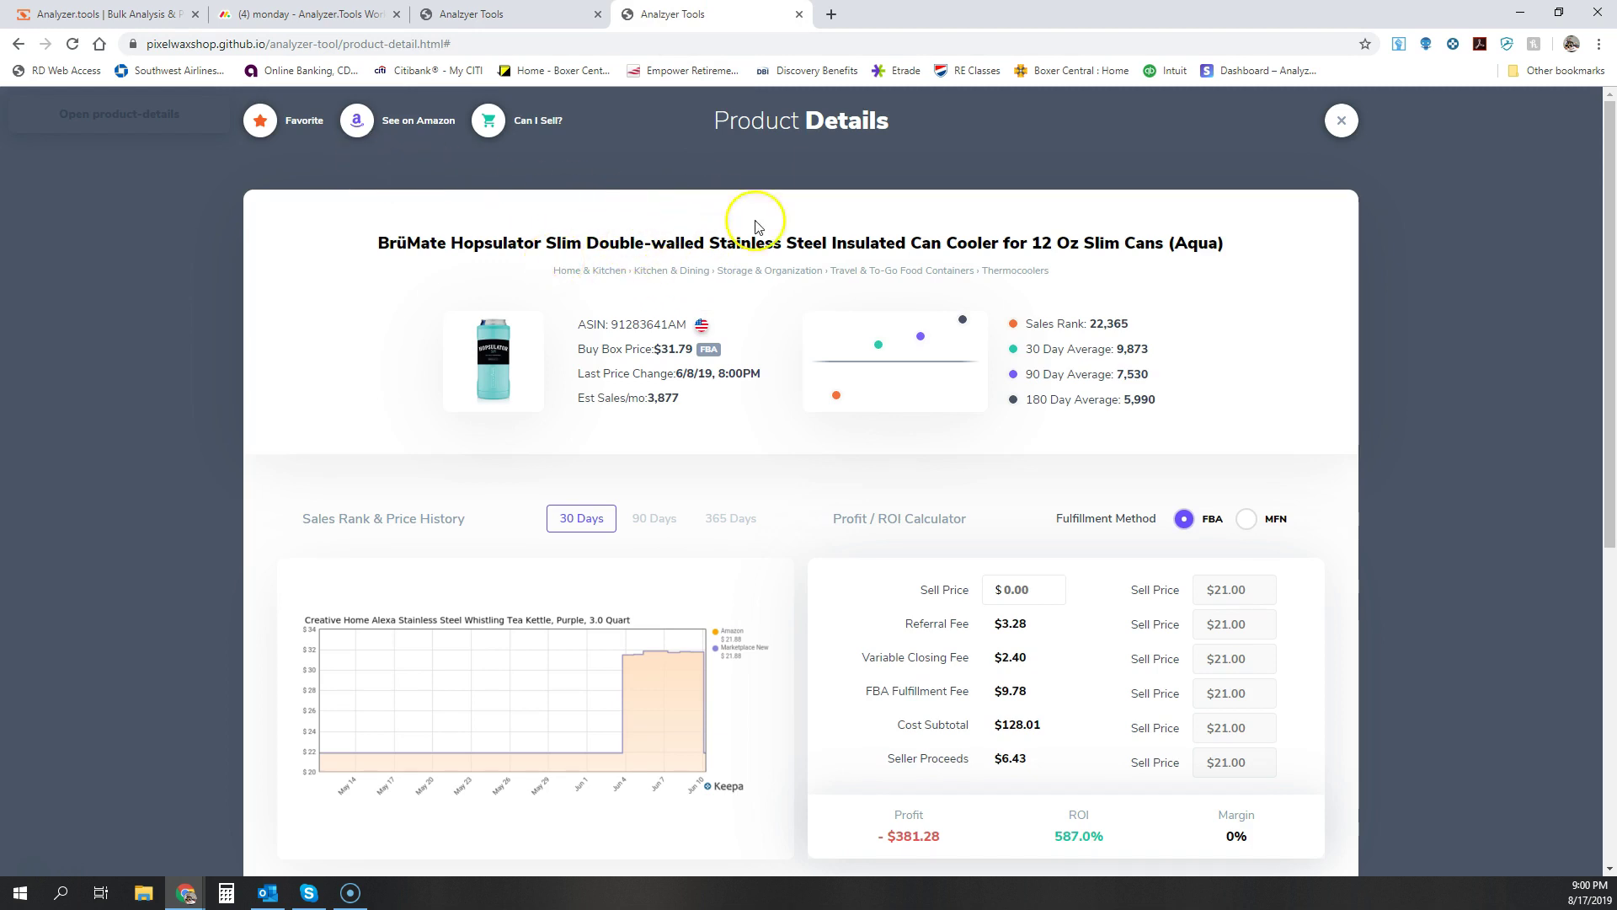
pyautogui.scroll(-1, 885, 227)
pyautogui.scroll(1, 885, 244)
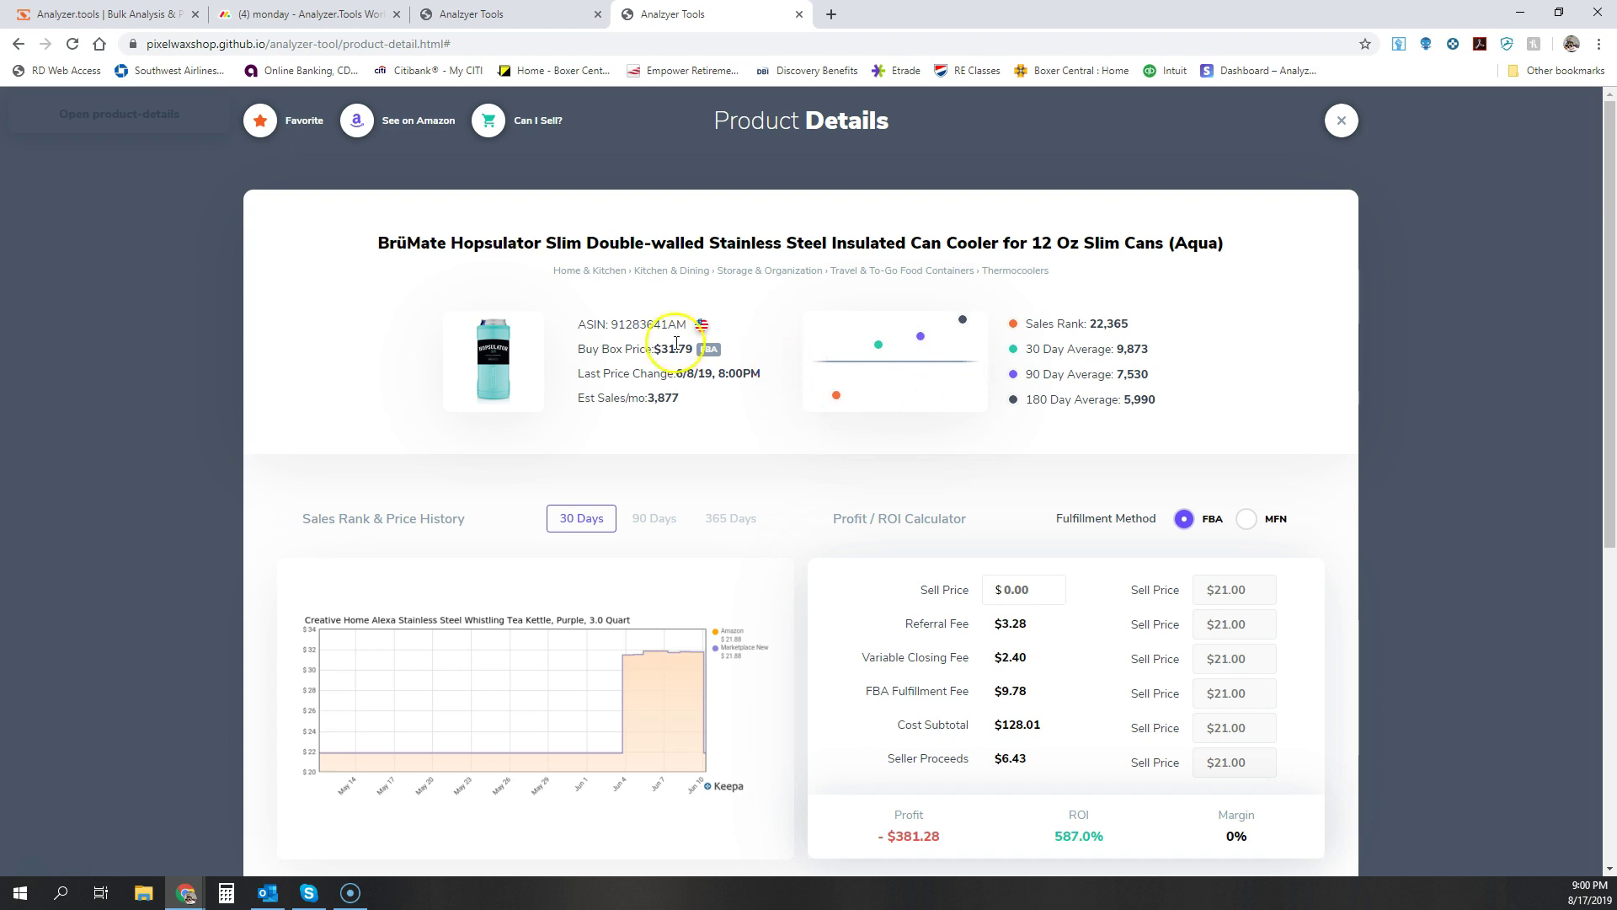
# Scroll through the profit/ROI calculator, price history, sellers and variations, then return toward the top.
pyautogui.scroll(-1, 994, 493)
pyautogui.scroll(-1, 1045, 563)
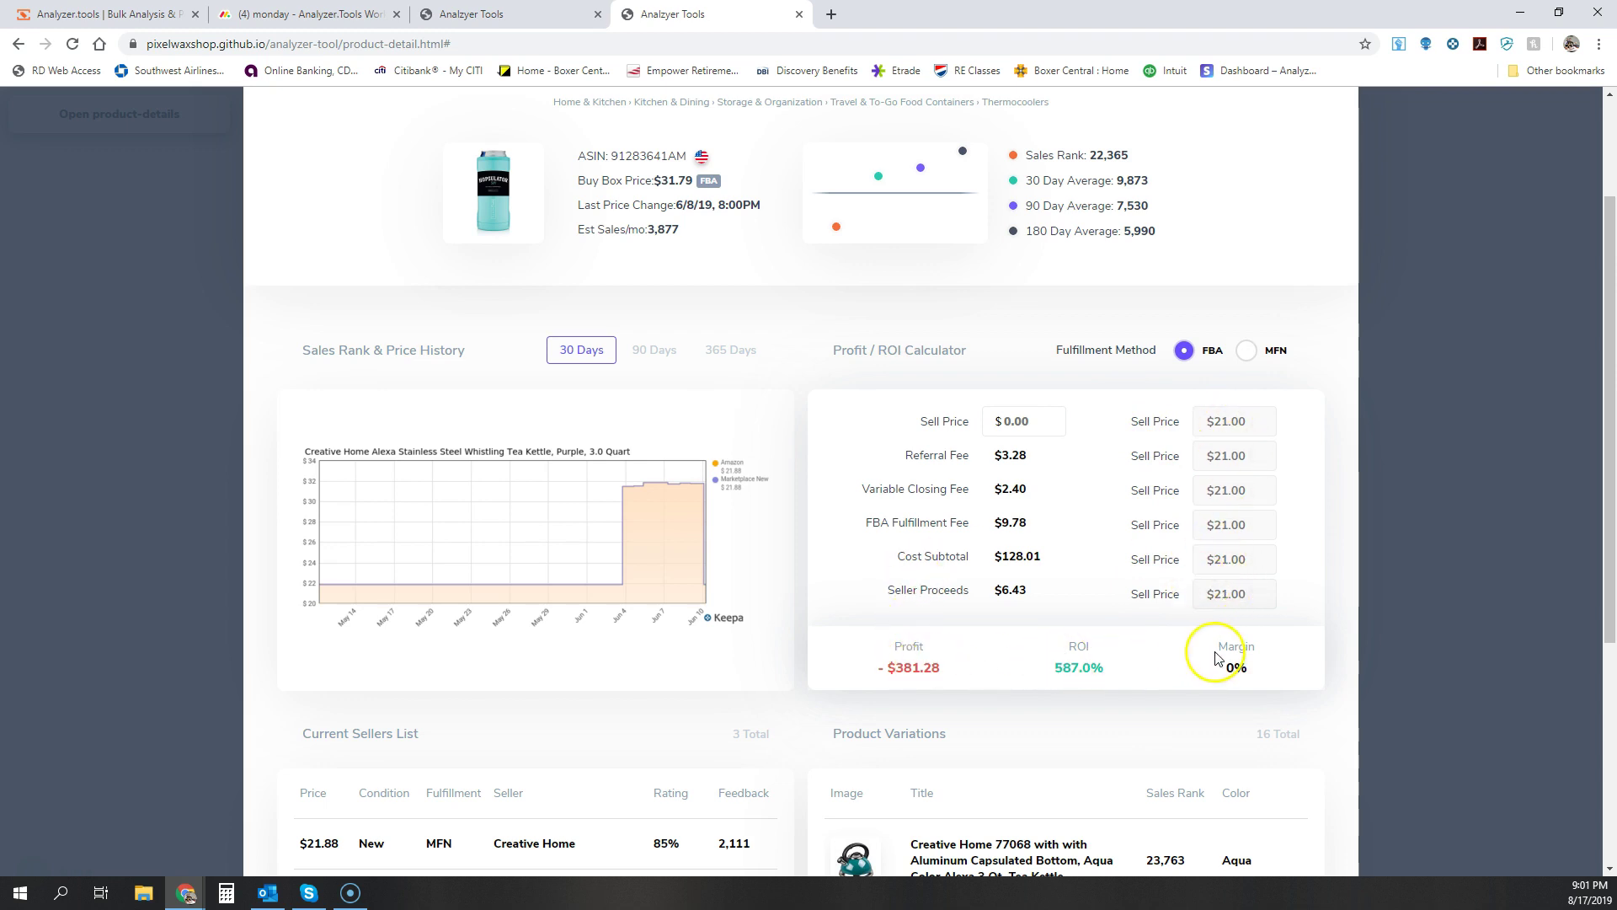
pyautogui.scroll(-1, 674, 459)
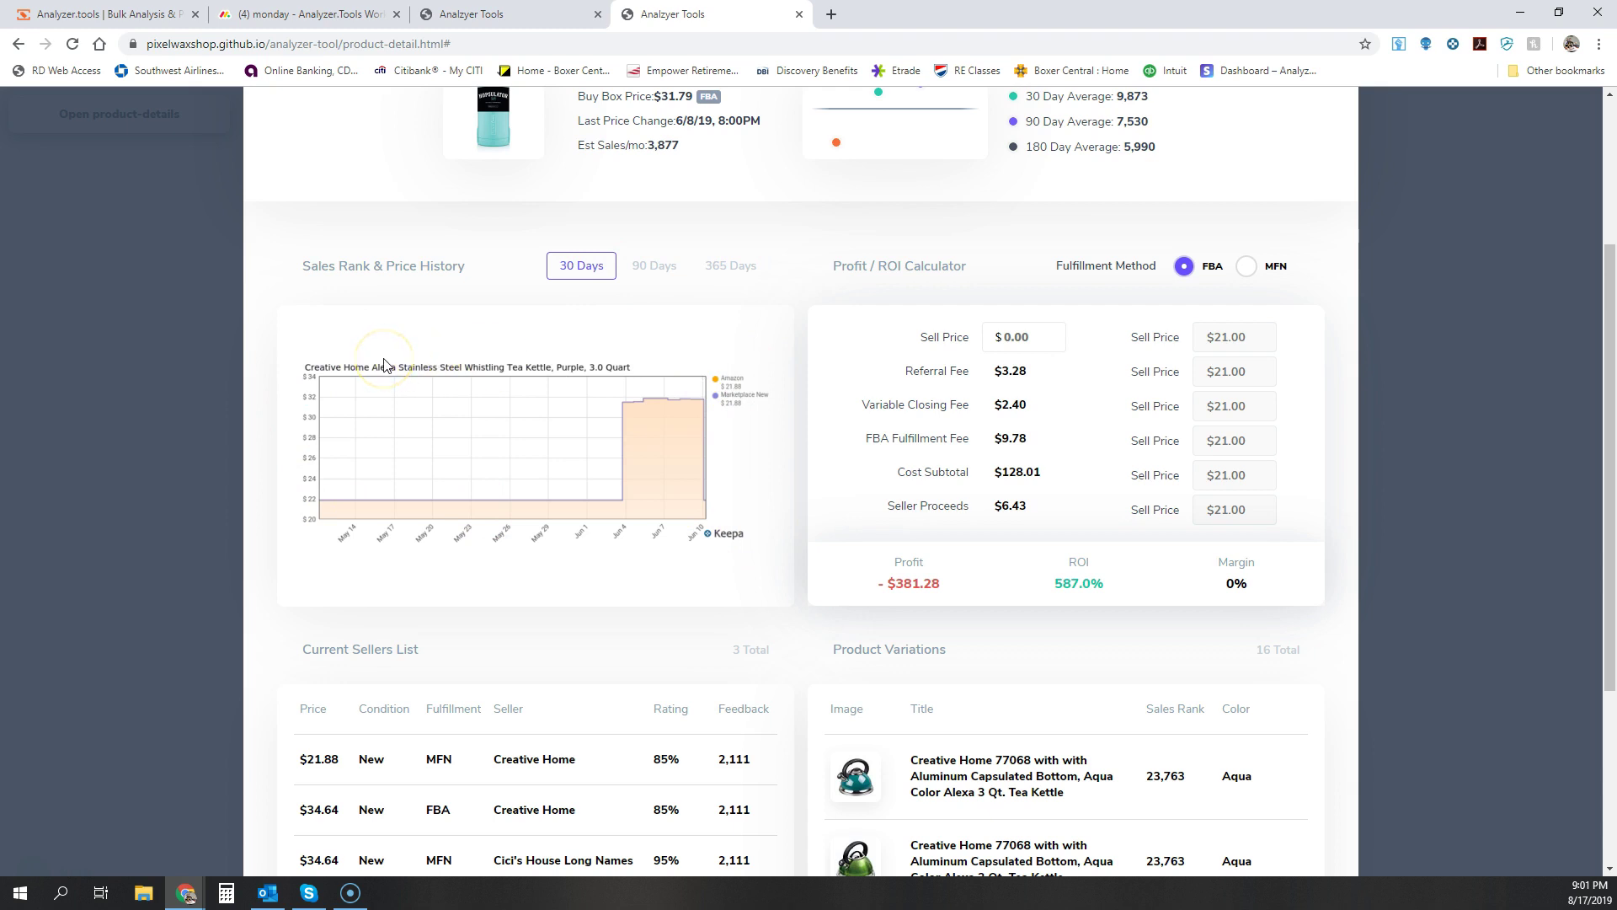
pyautogui.scroll(-2, 711, 455)
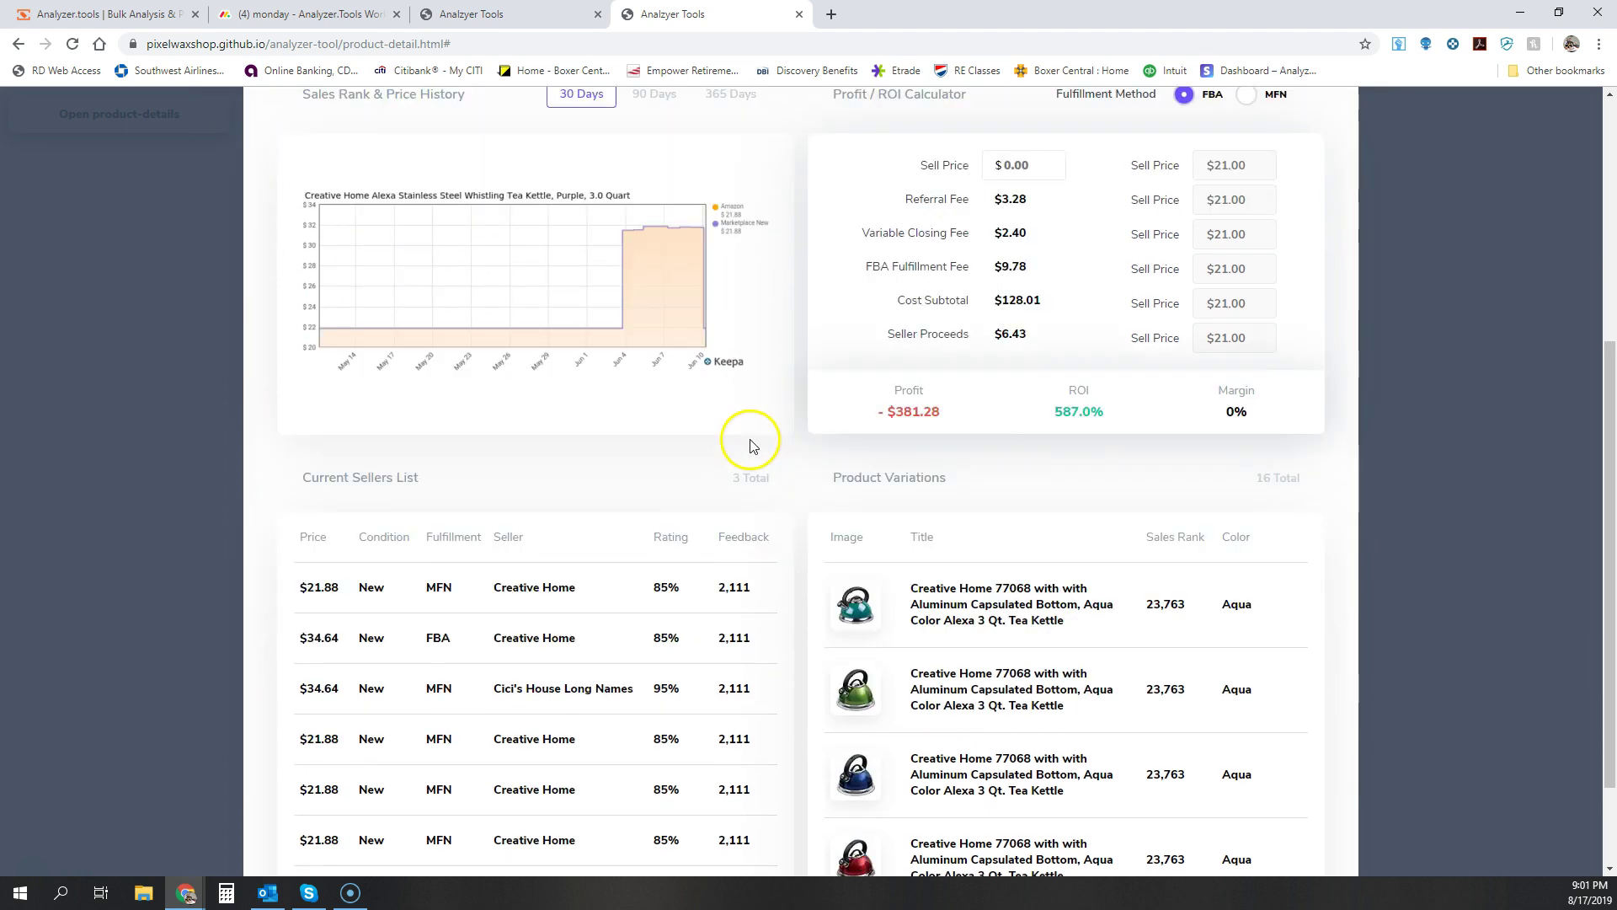
pyautogui.scroll(-2, 749, 442)
pyautogui.scroll(-3, 513, 447)
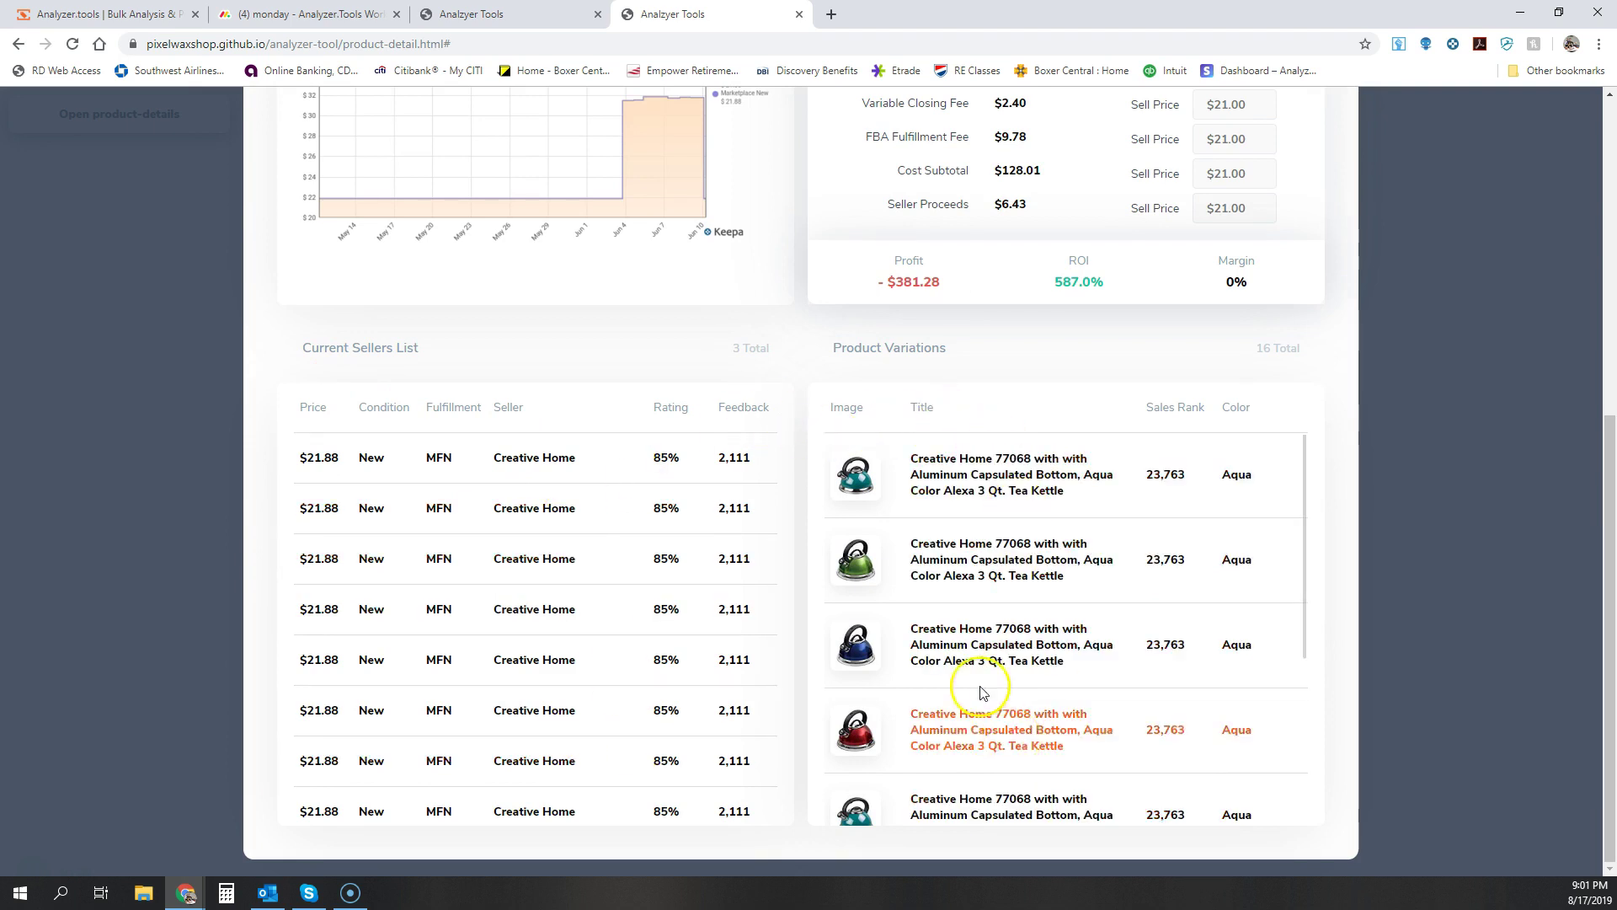
pyautogui.scroll(-3, 981, 692)
pyautogui.scroll(3, 981, 673)
pyautogui.scroll(3, 697, 450)
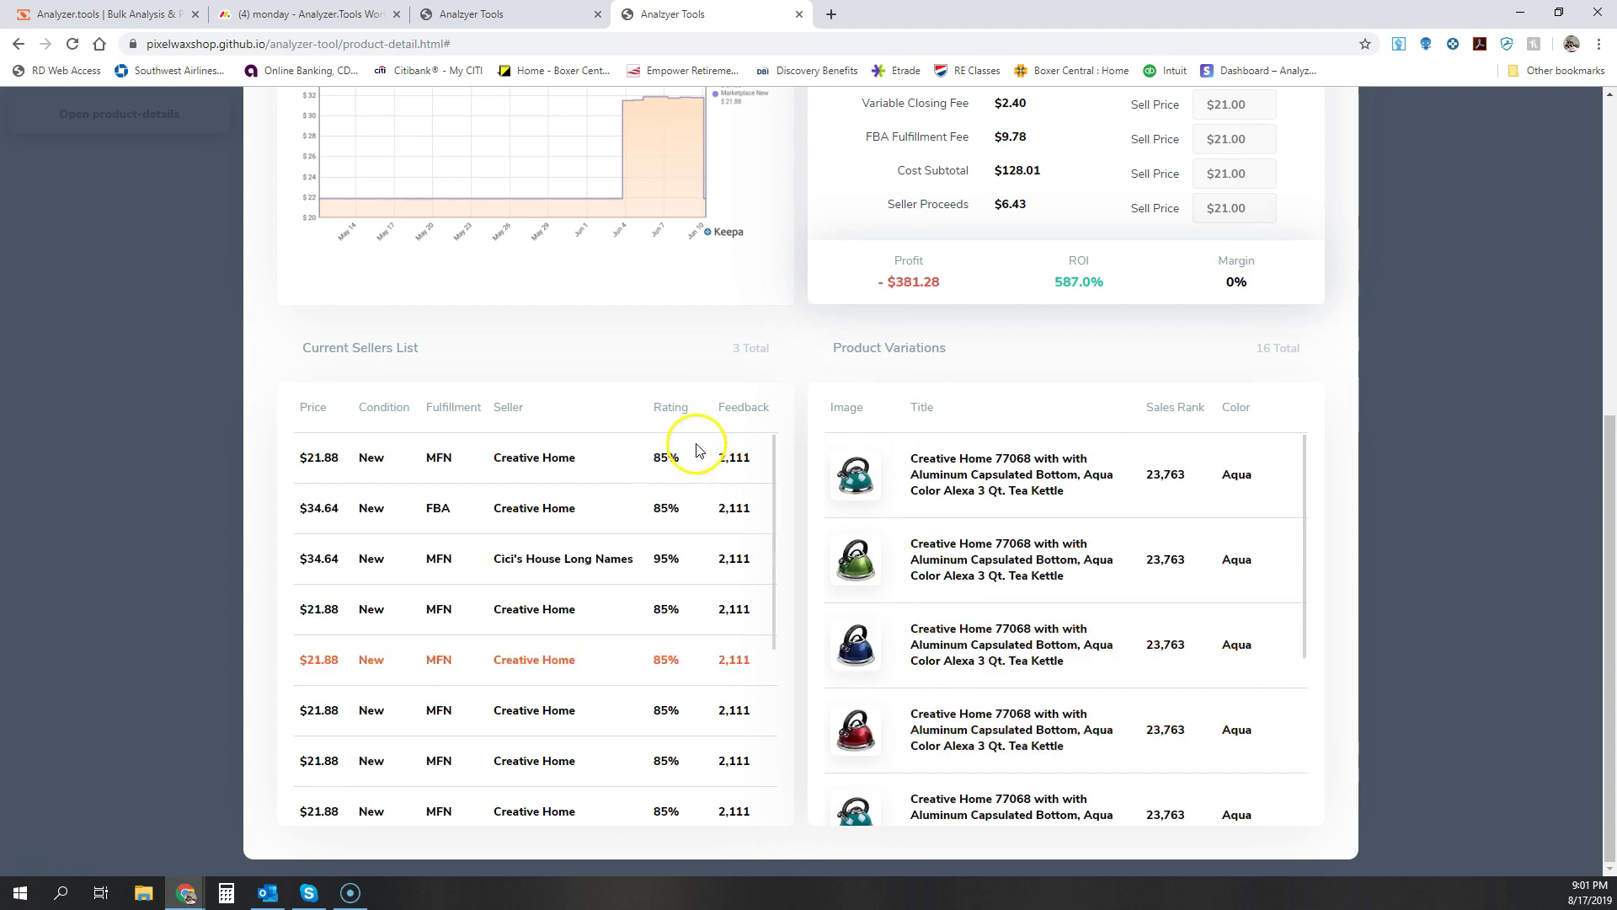
pyautogui.scroll(7, 698, 451)
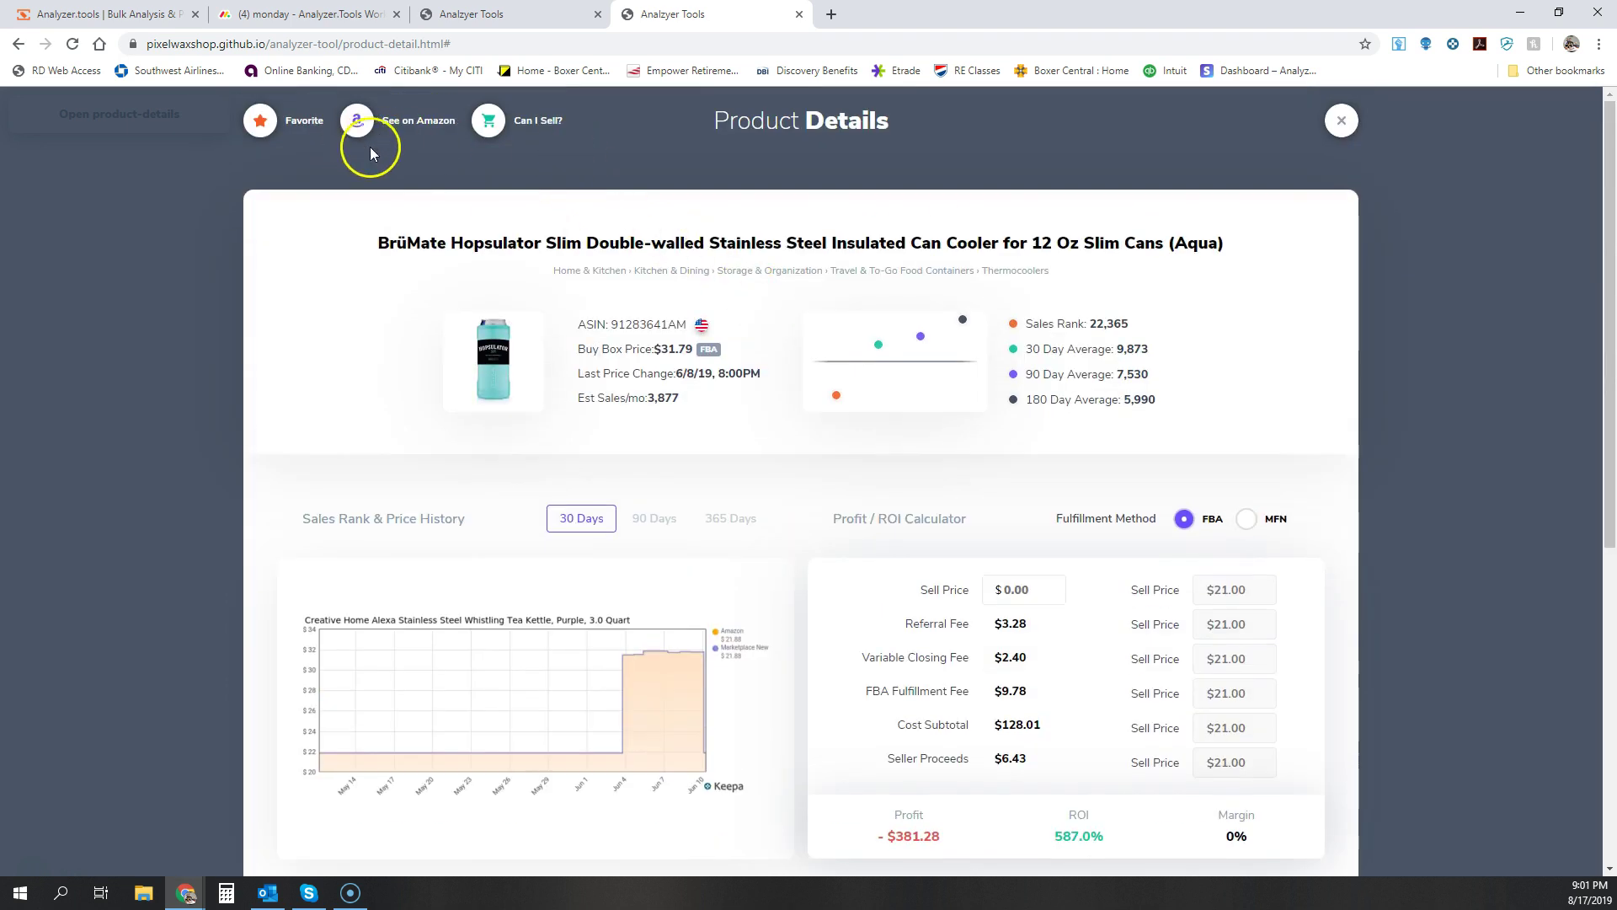
pyautogui.click(260, 123)
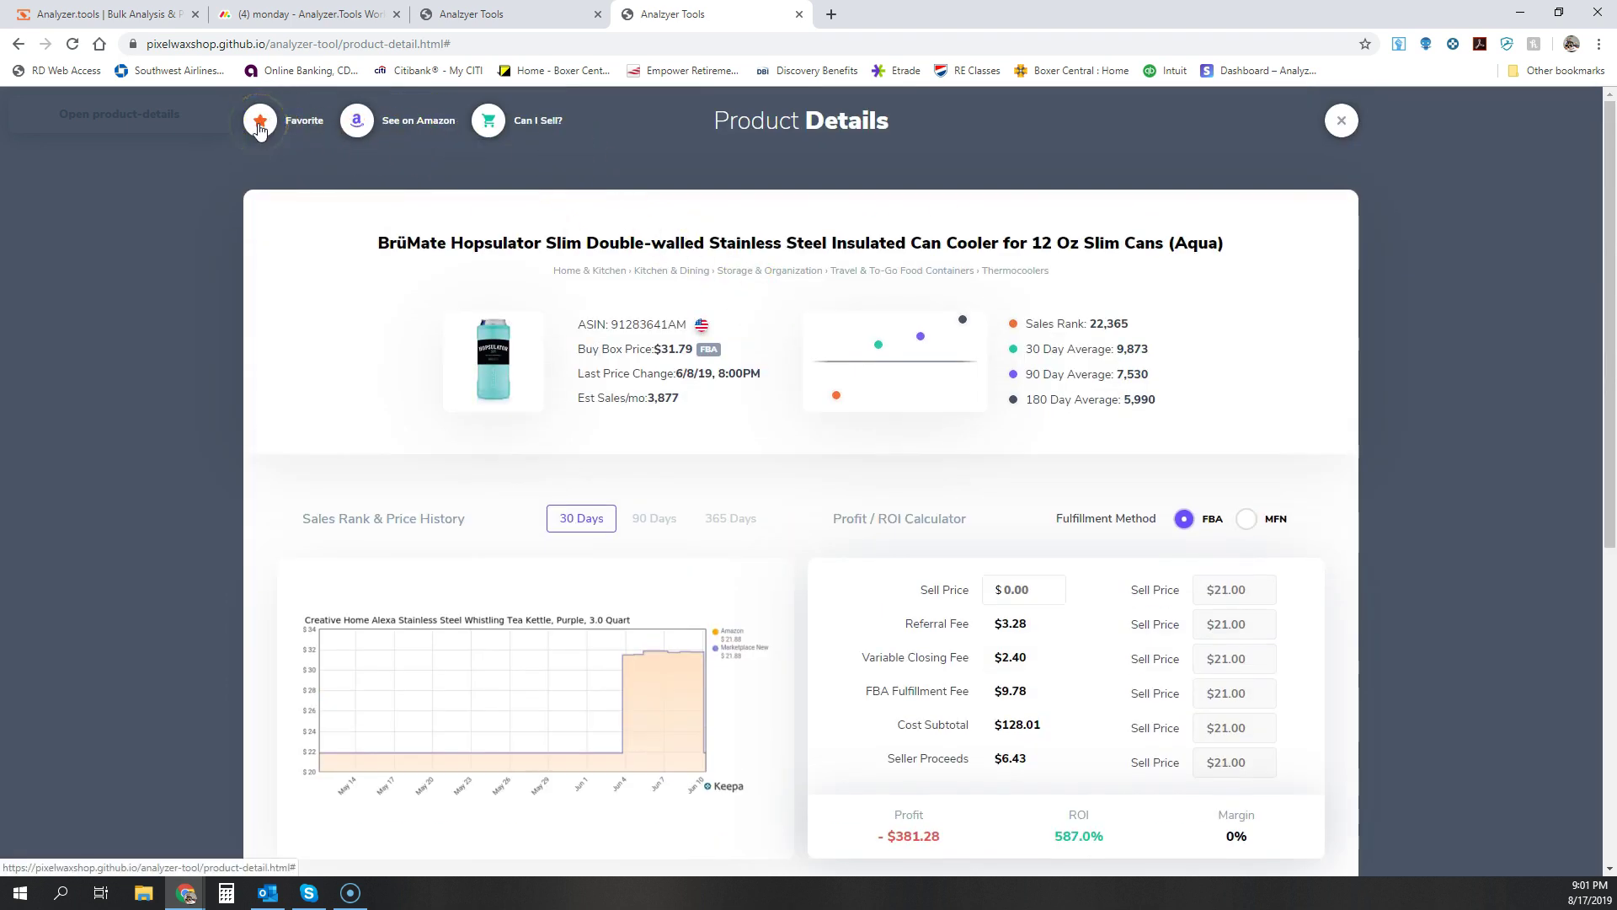
pyautogui.click(476, 125)
pyautogui.click(1017, 588)
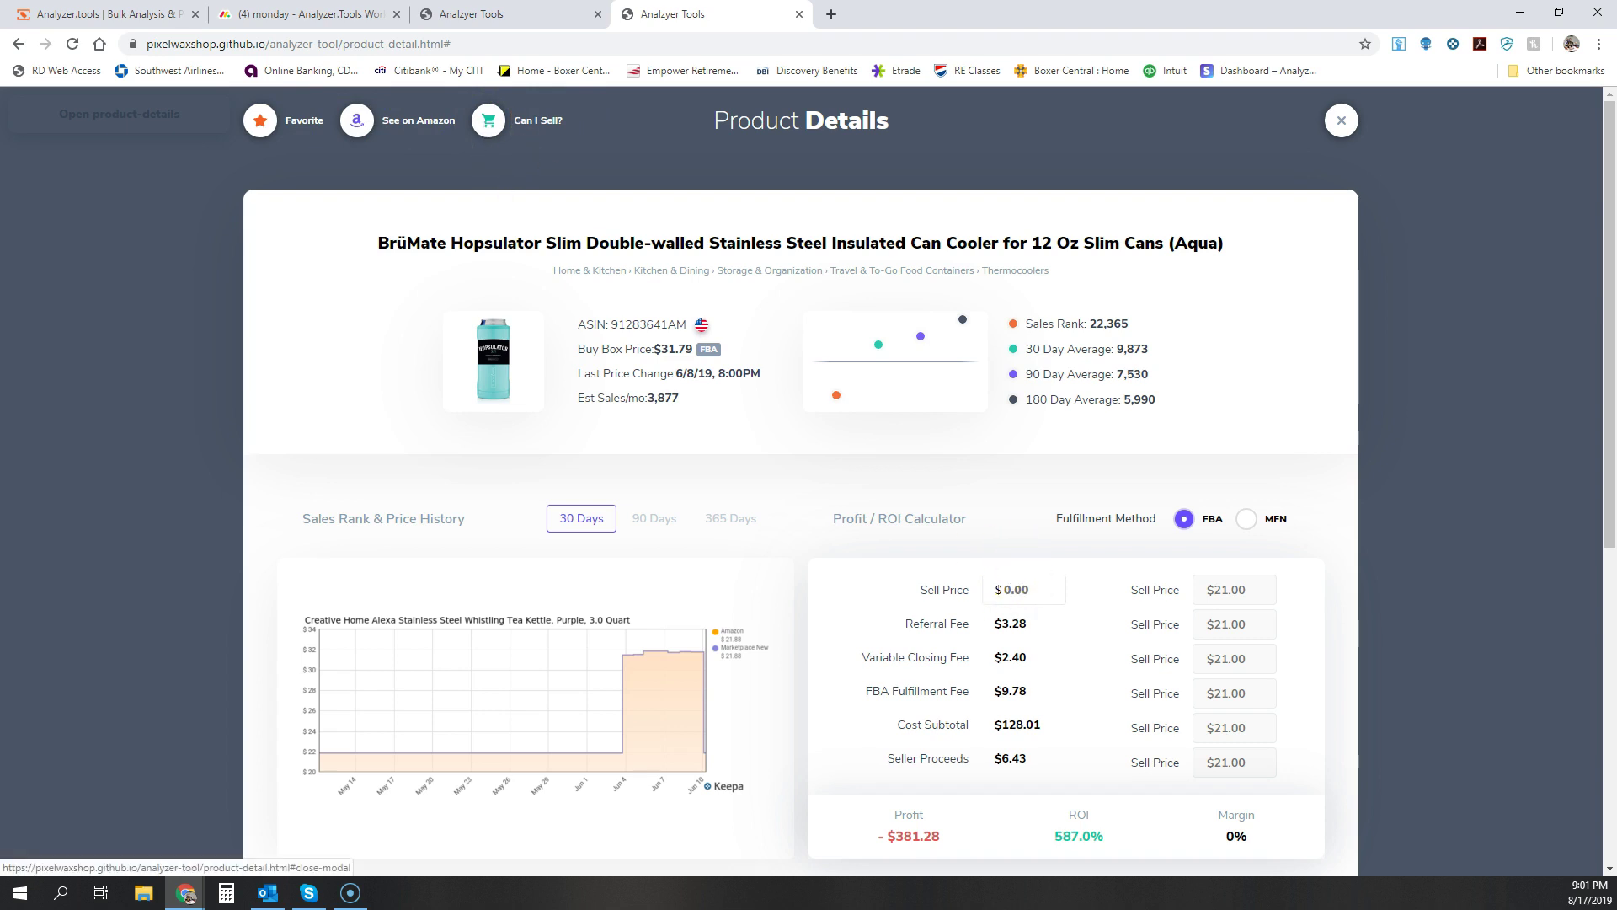